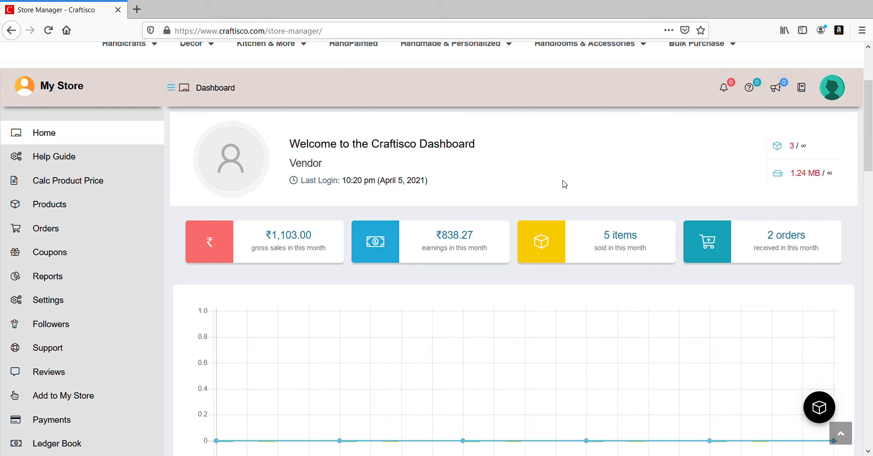
Review the store dashboard's sales summary, analytics charts, notifications, inquiries, store stats and navigation entries
scroll(579, 170, "down", 2)
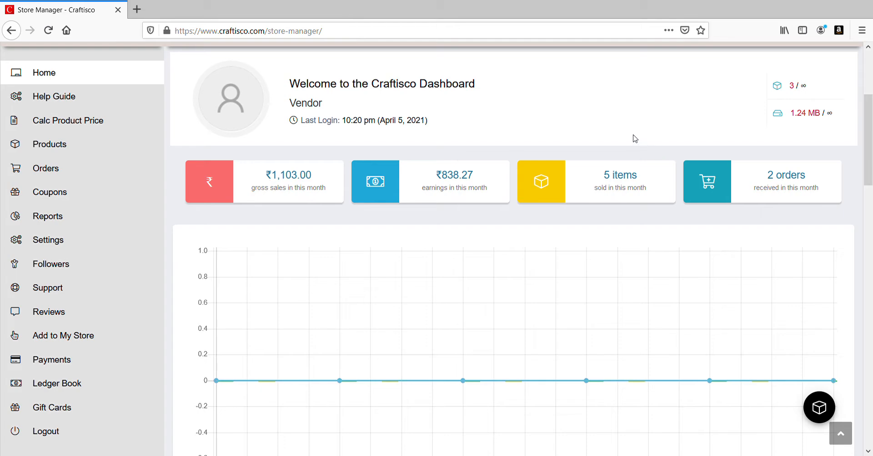
scroll(635, 139, "down", 3)
scroll(616, 212, "down", 5)
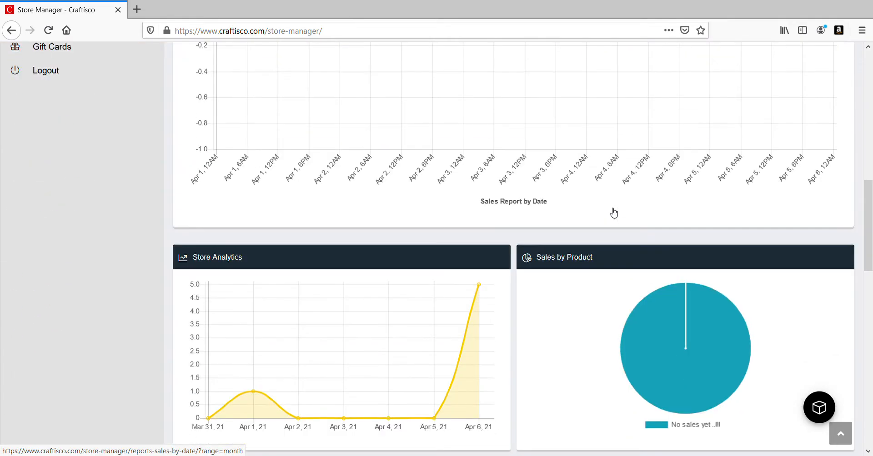
scroll(613, 213, "down", 2)
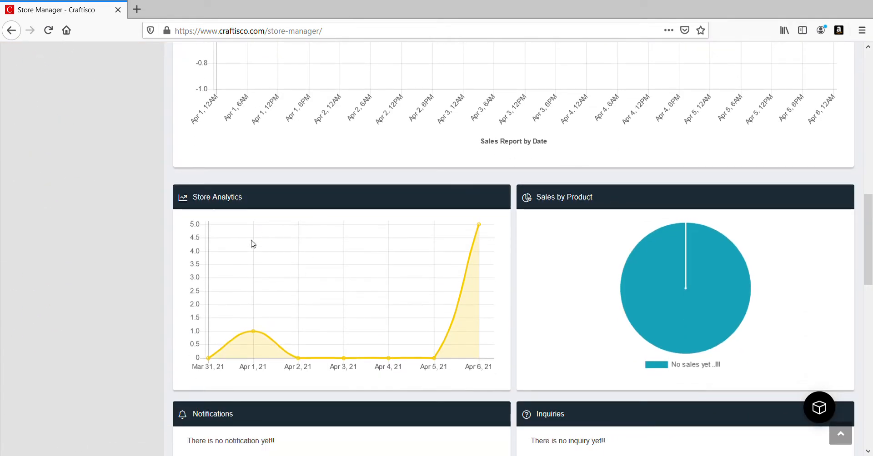
scroll(337, 294, "down", 2)
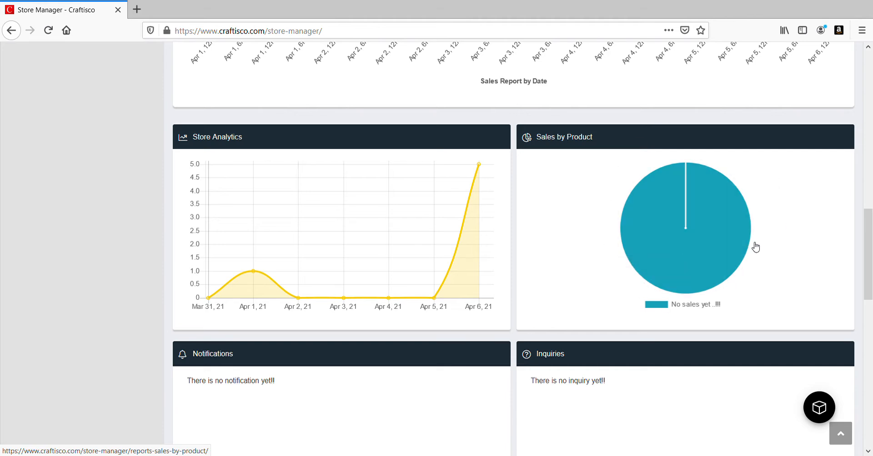
scroll(755, 246, "down", 3)
scroll(421, 246, "down", 2)
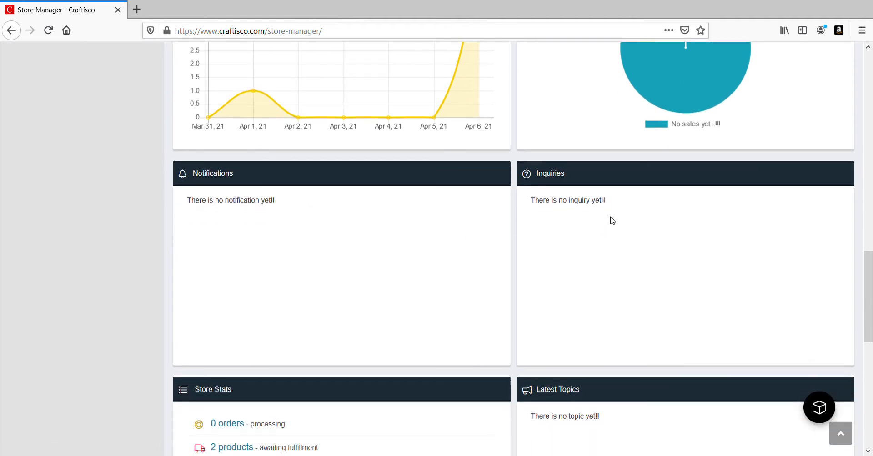
scroll(612, 221, "down", 3)
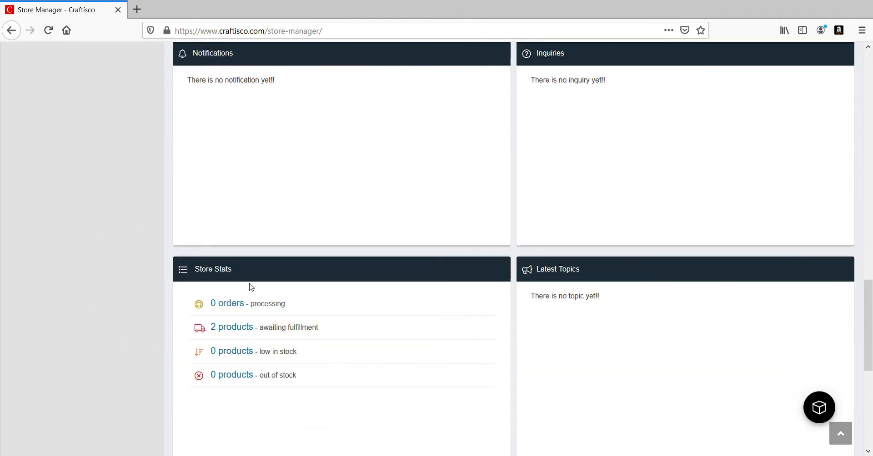
scroll(582, 289, "down", 4)
scroll(581, 278, "up", 13)
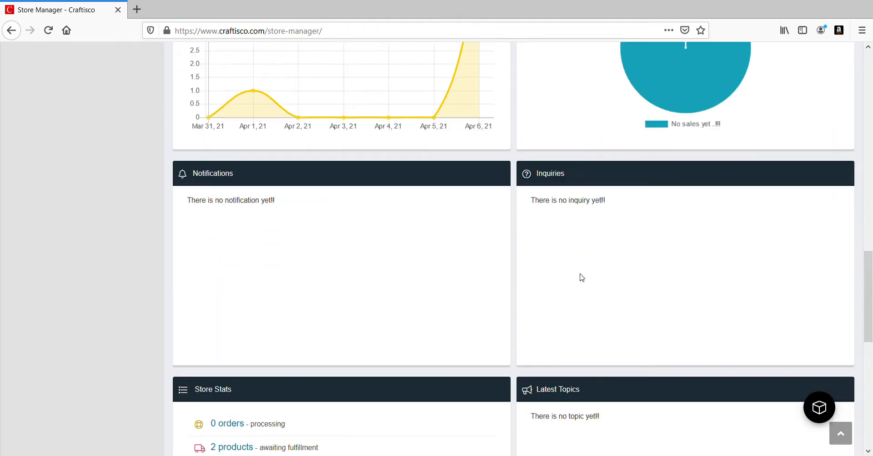
scroll(581, 278, "up", 8)
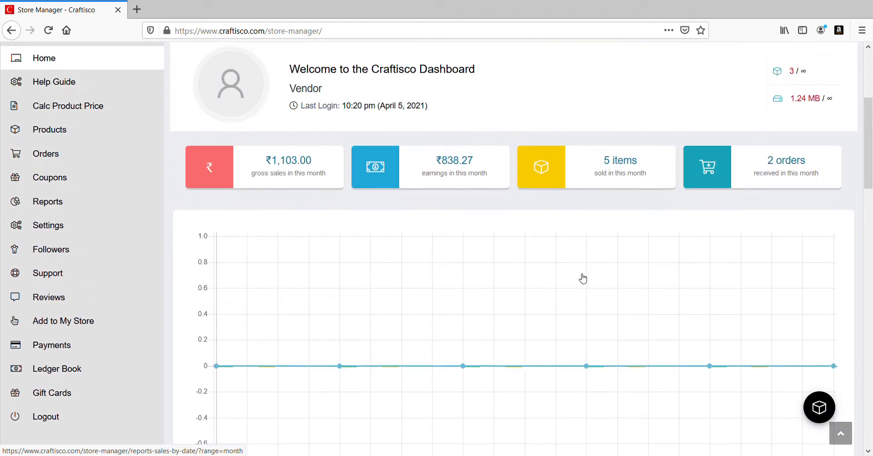
scroll(581, 286, "up", 2)
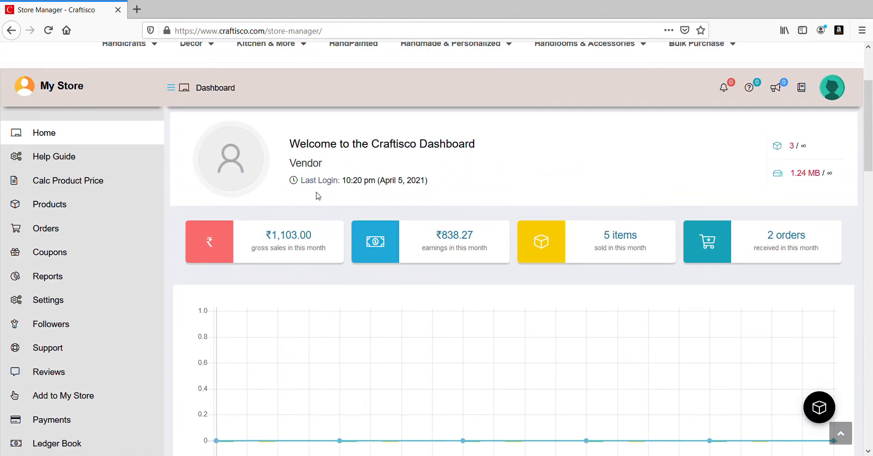
scroll(111, 211, "down", 3)
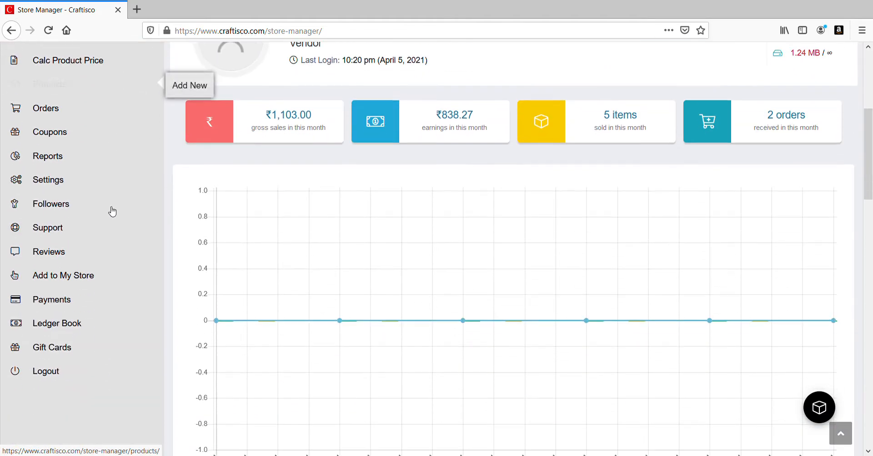
scroll(81, 364, "up", 4)
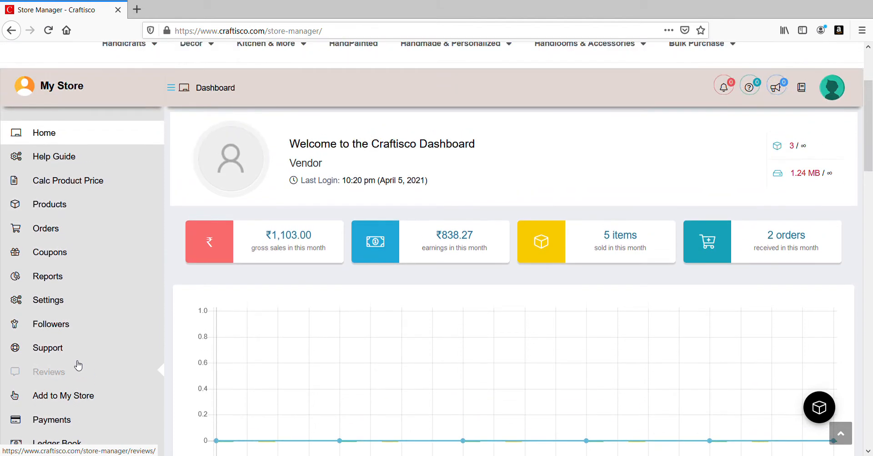
scroll(80, 359, "up", 1)
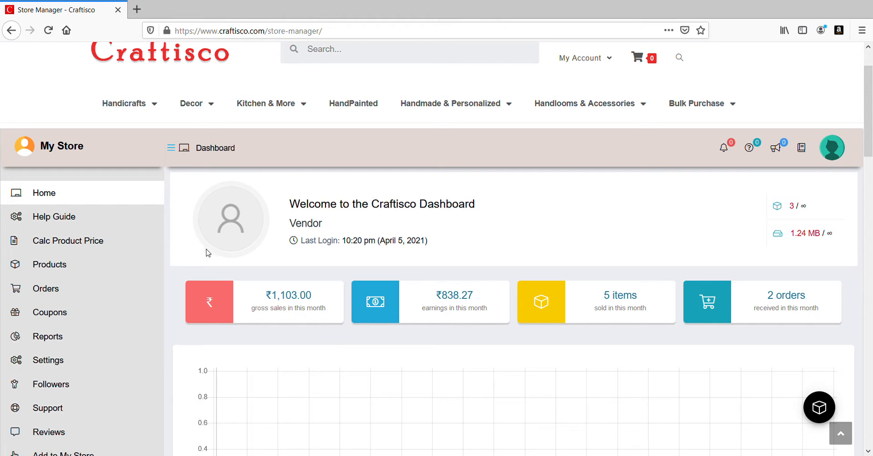
Collapse the store navigation sidebar to icons only and expand it again to its full width
left_click(172, 150)
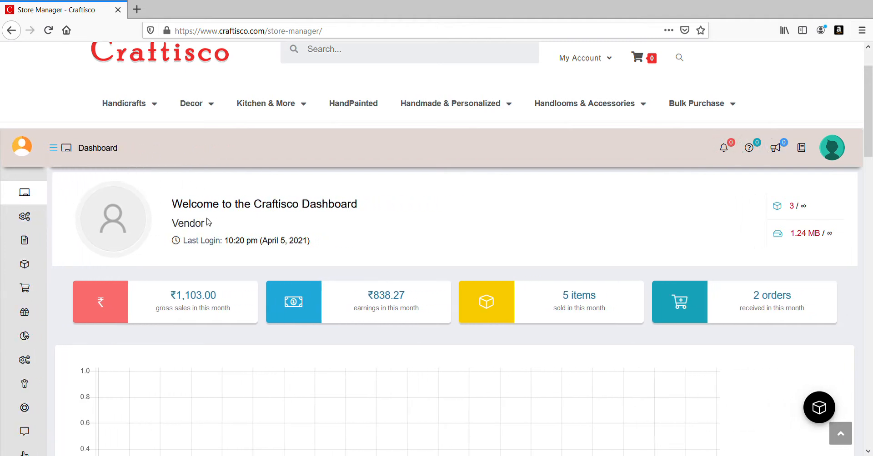
left_click(54, 148)
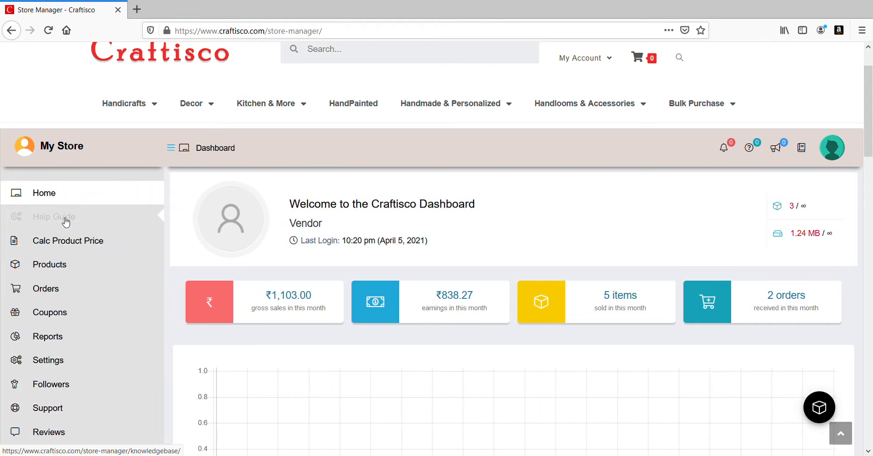
mouse_move(83, 270)
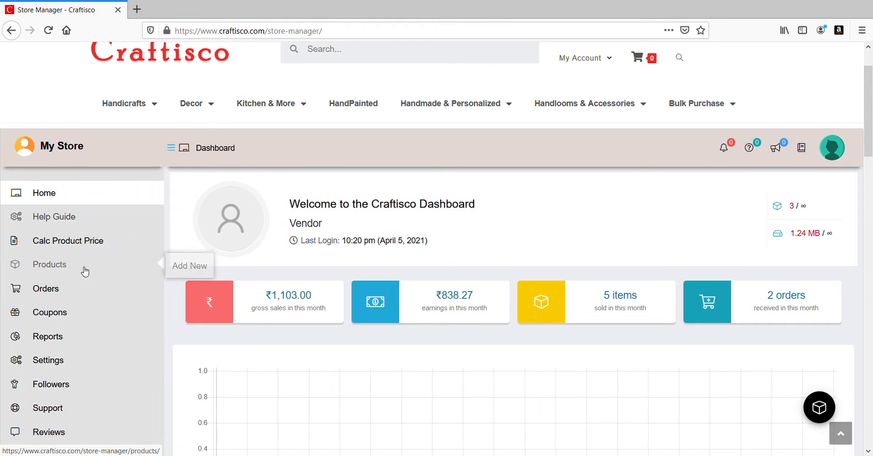
Open the Calculate Price page in its own browser tab and bring the price calculator to the front
scroll(99, 271, "up", 2)
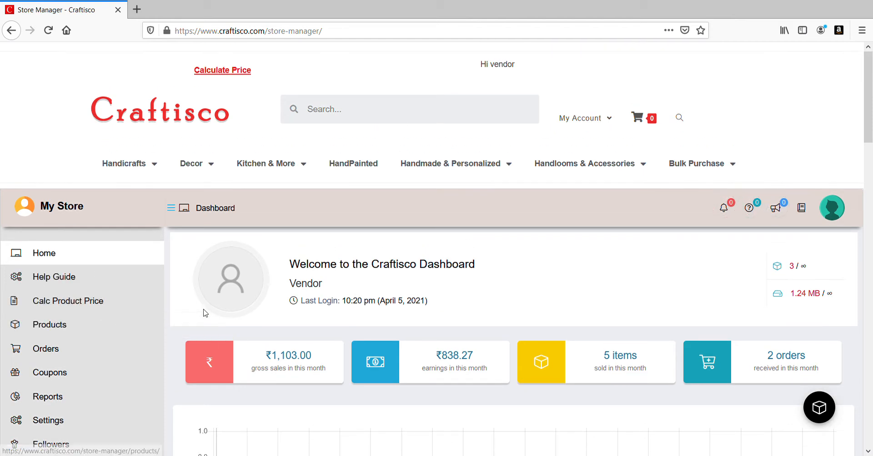
mouse_move(135, 329)
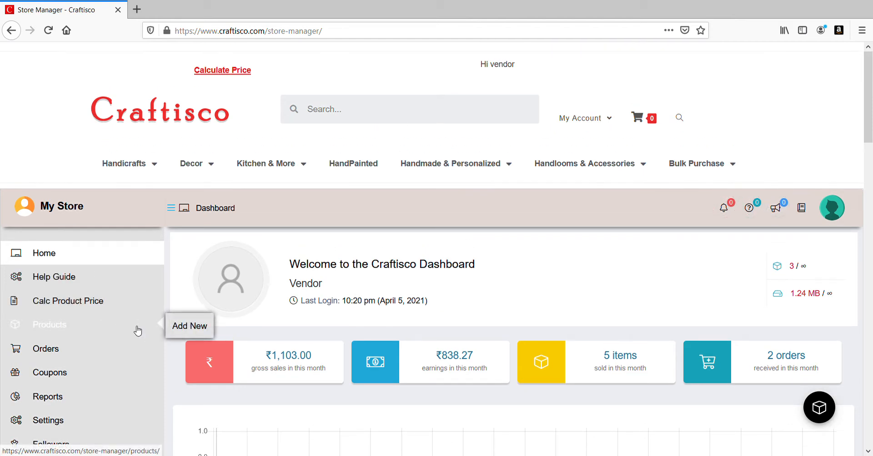
left_click(236, 73)
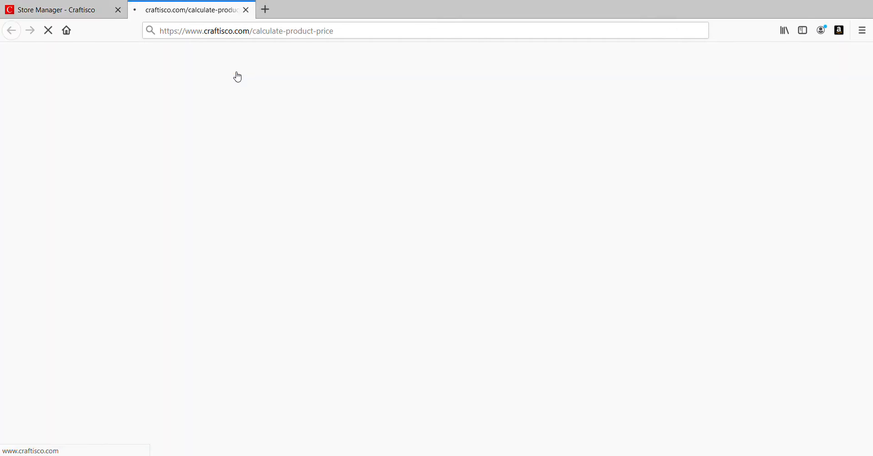
left_click(45, 9)
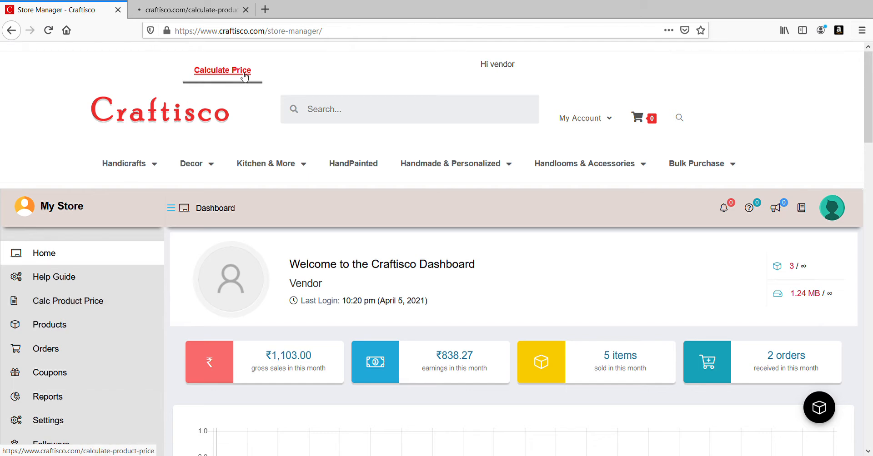
left_click(199, 13)
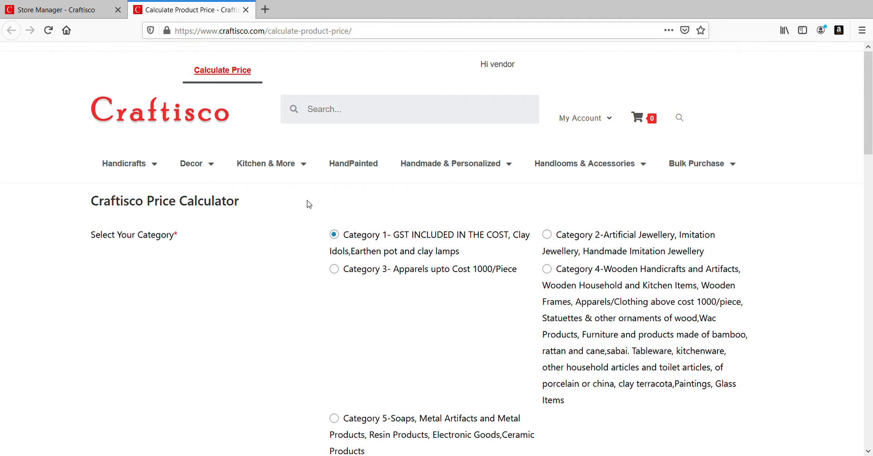
Choose Category 3- Apparels upto Cost 1000/Piece as the product category in the price calculator
scroll(386, 200, "down", 1)
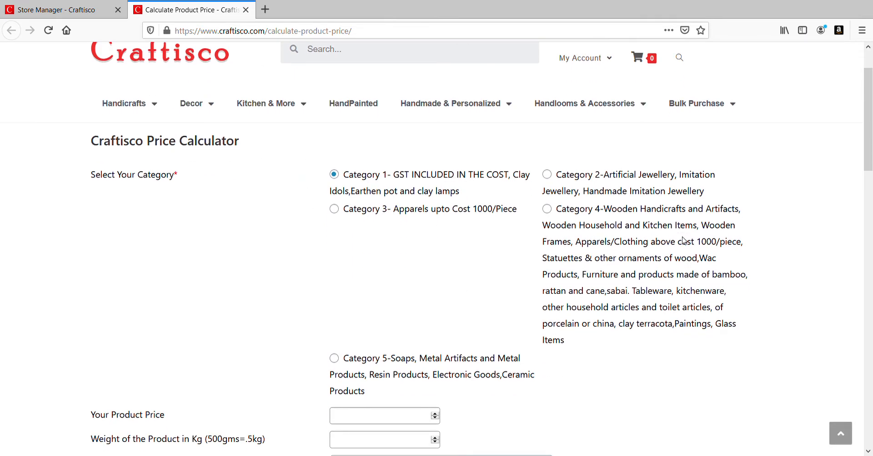
scroll(631, 274, "down", 1)
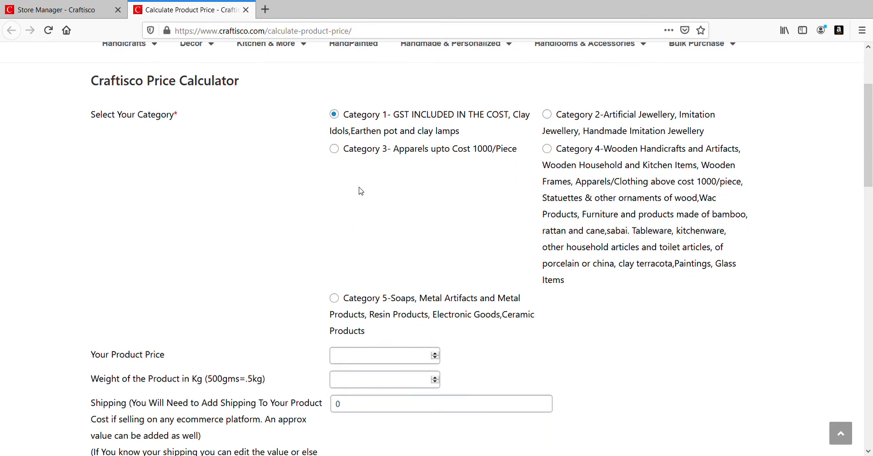
left_click(336, 150)
scroll(502, 190, "down", 2)
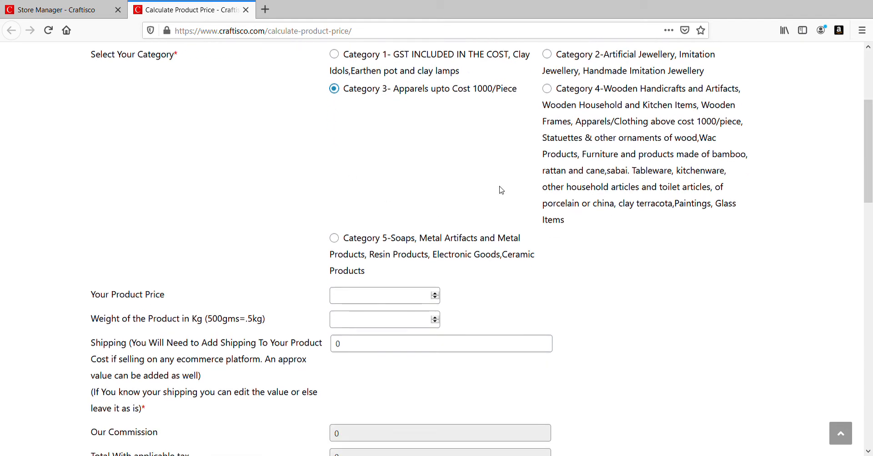
scroll(500, 190, "up", 1)
scroll(375, 132, "down", 1)
Enter a product price of 400 and a product weight of .5 kg, and let the calculator update the shipping
left_click(382, 236)
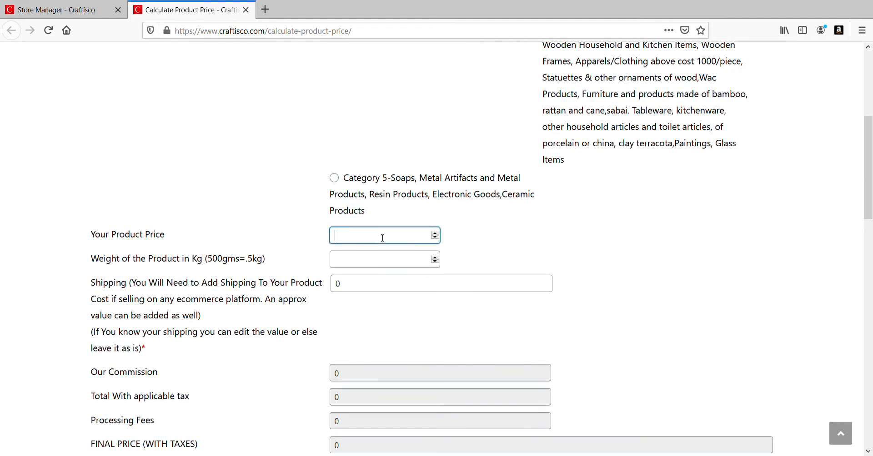
type("400")
left_click(382, 269)
type(".5")
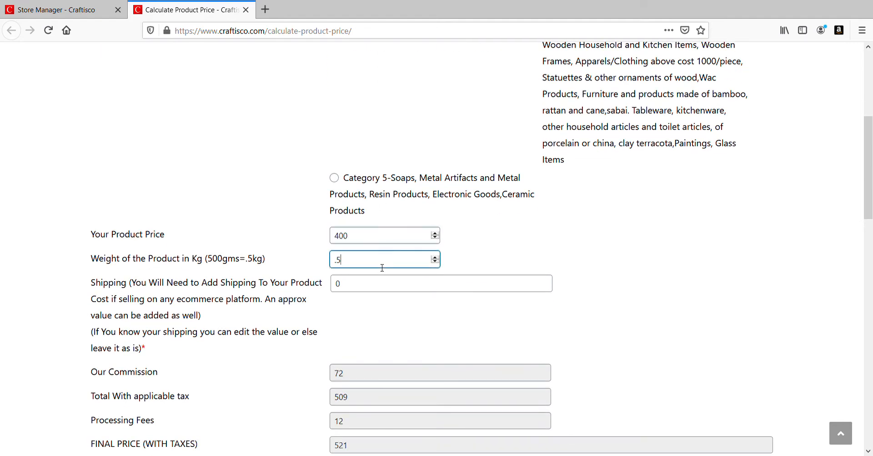
left_click(549, 253)
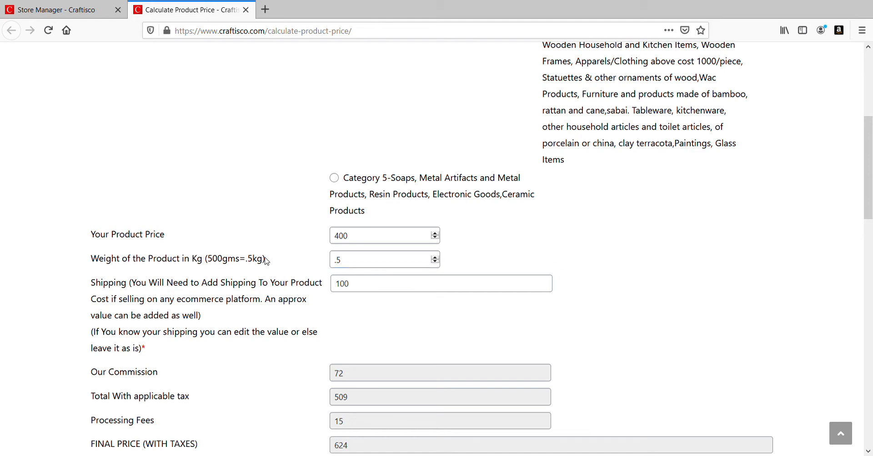
Examine the commission, tax, fee and shipping guidance results, and highlight the final price with taxes
scroll(358, 262, "down", 2)
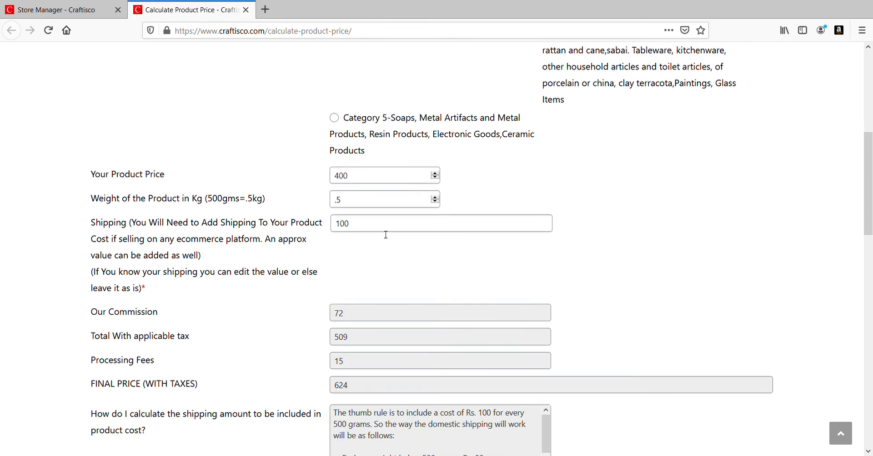
scroll(389, 222, "down", 1)
scroll(389, 223, "down", 7)
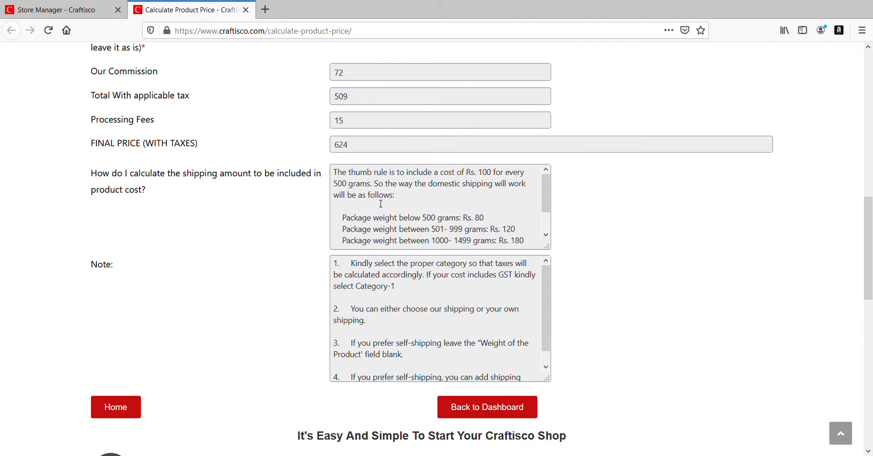
scroll(385, 167, "up", 1)
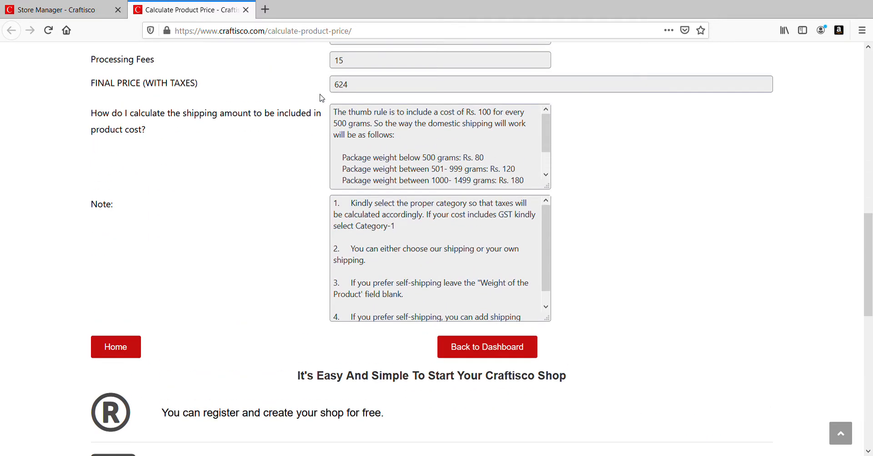
double_click(336, 86)
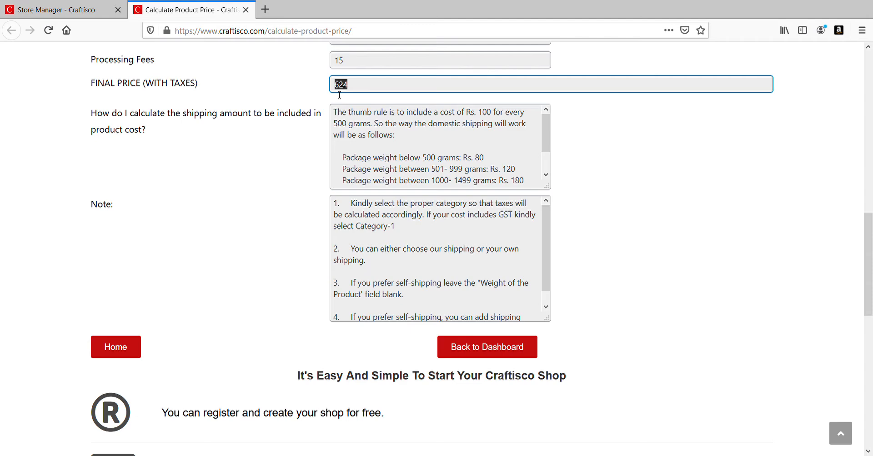
scroll(339, 95, "up", 6)
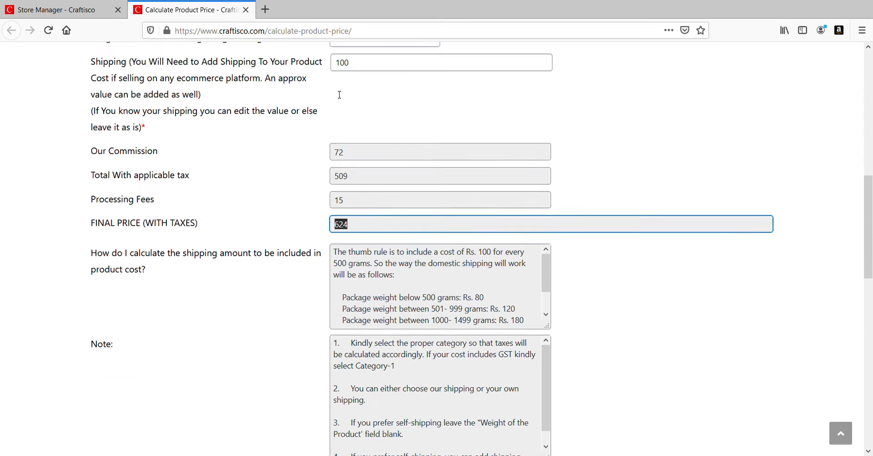
left_click(356, 176)
scroll(356, 177, "down", 6)
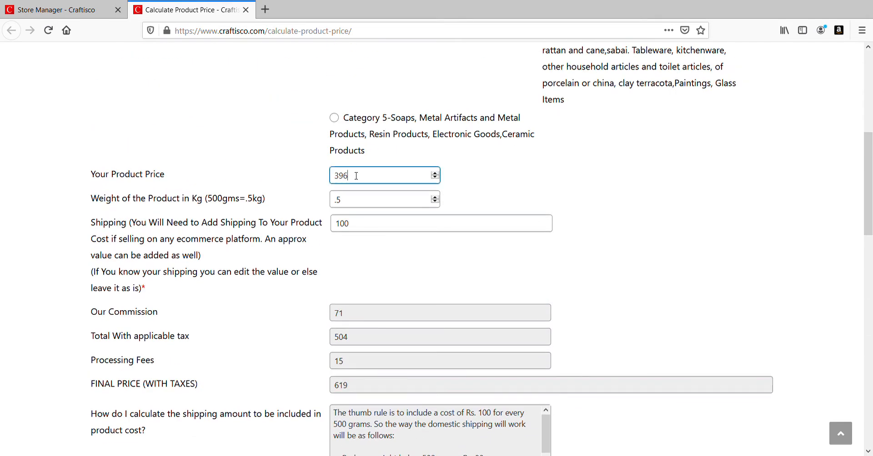
scroll(381, 214, "up", 6)
scroll(403, 339, "down", 1)
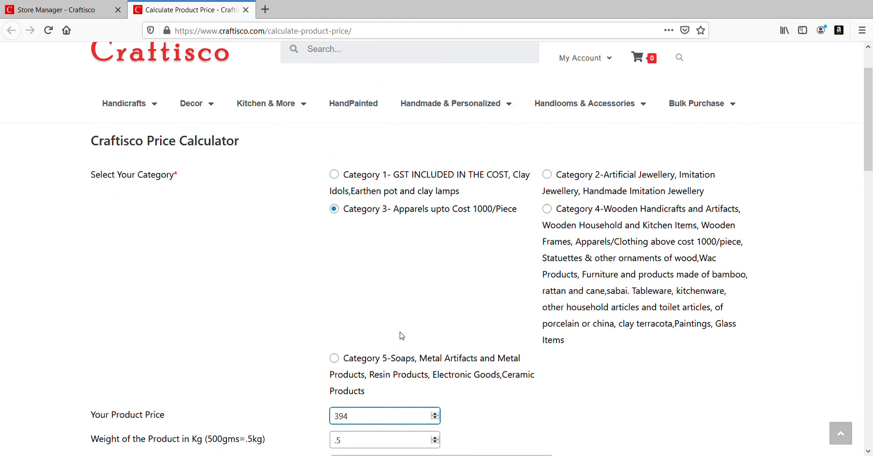
Reset the product price to 400 in the price calculator and go over the shipping guidance and notes
left_click_drag(374, 417, 315, 412)
type("400")
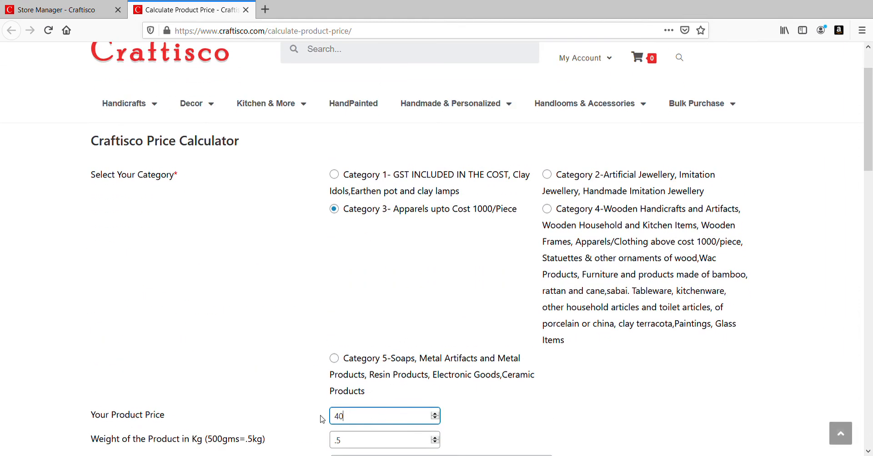
left_click(305, 386)
scroll(305, 386, "down", 1)
scroll(305, 386, "down", 12)
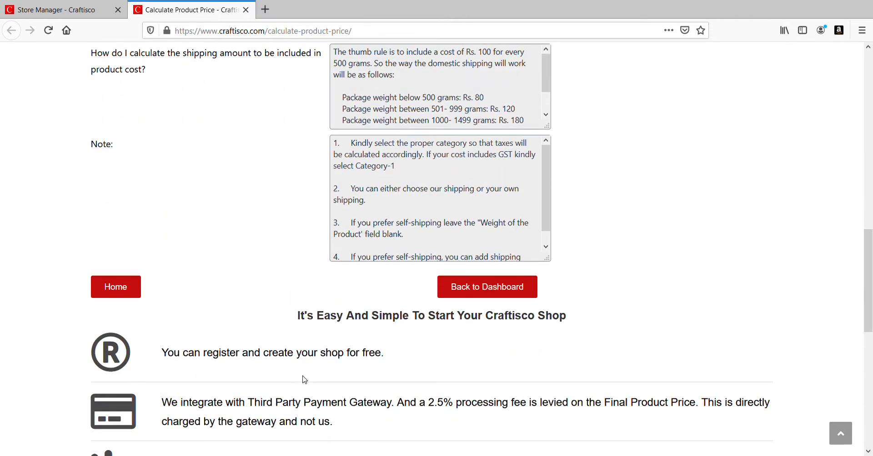
Return to the Store Manager dashboard and open the vendor's Products list
left_click(57, 11)
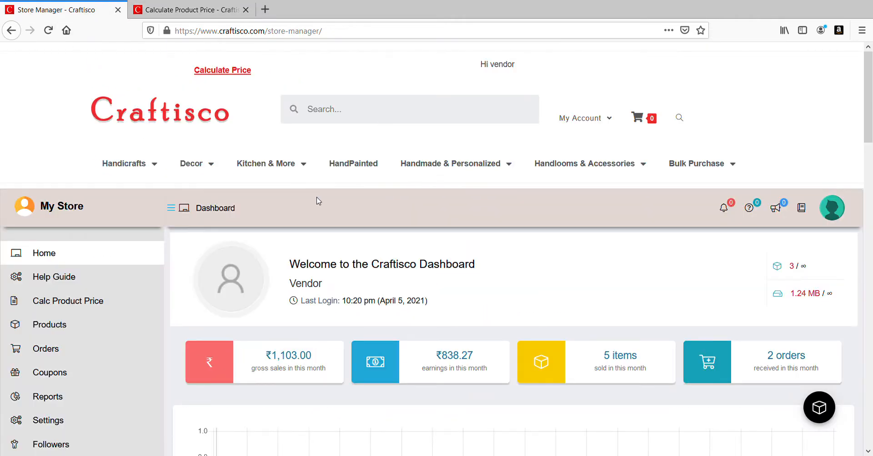
scroll(318, 201, "down", 1)
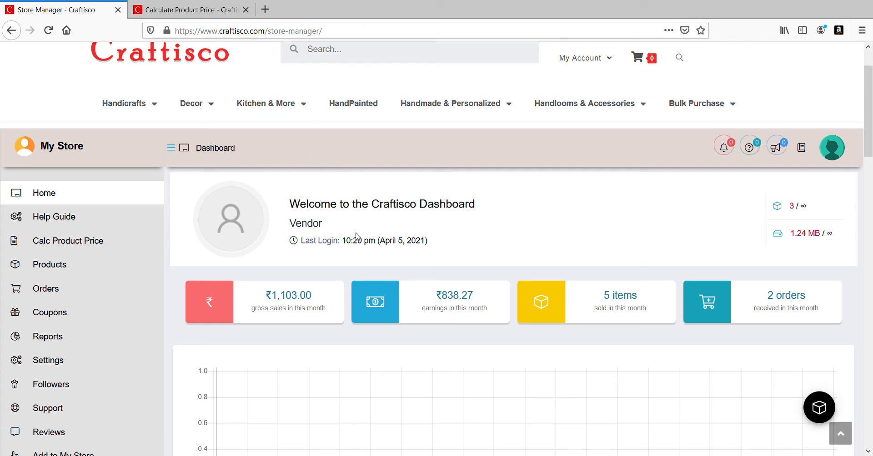
scroll(107, 196, "down", 1)
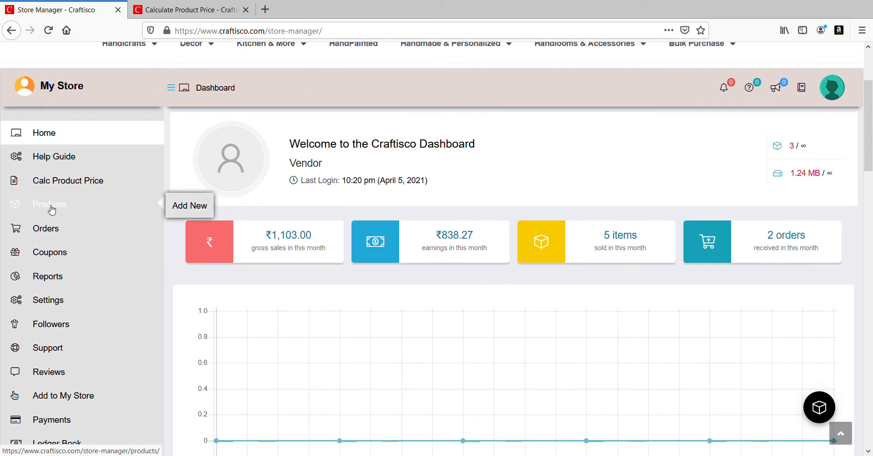
left_click(192, 208)
left_click(53, 206)
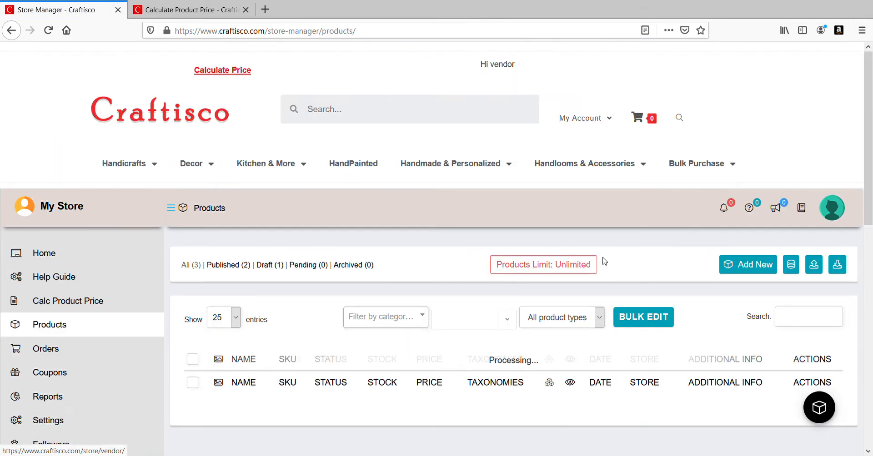
Examine the Products list with each item's SKU, status, stock, price, taxonomies and available actions
scroll(636, 258, "down", 1)
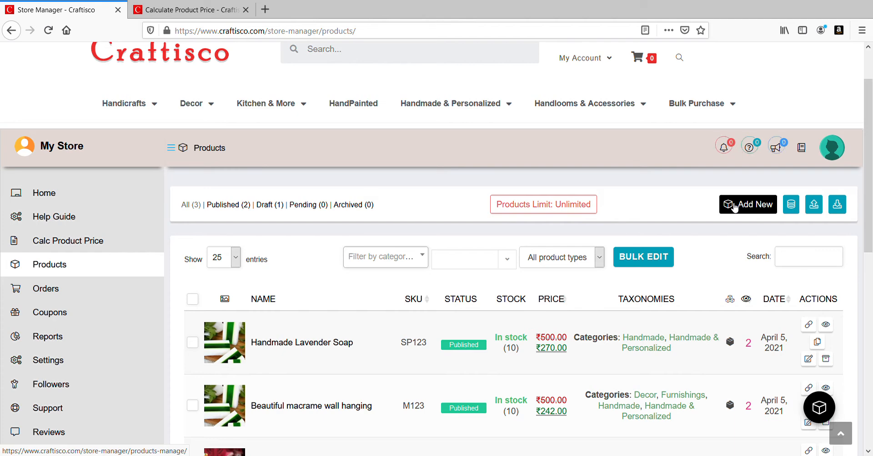
scroll(734, 207, "down", 2)
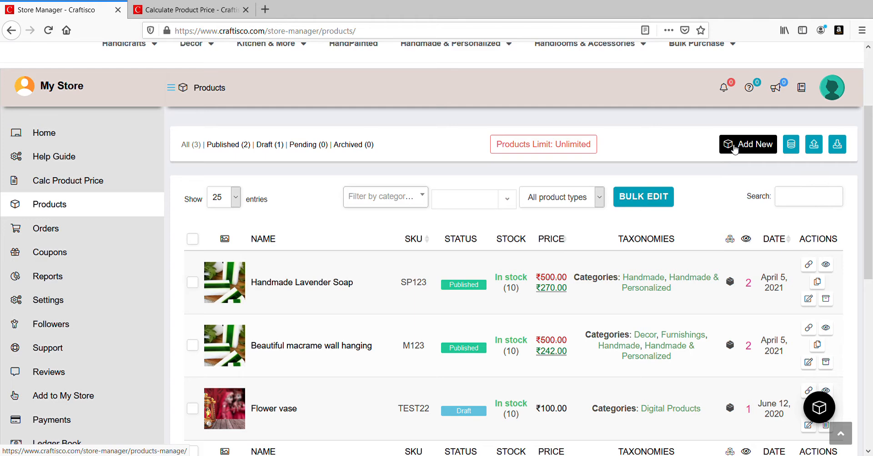
scroll(649, 171, "down", 4)
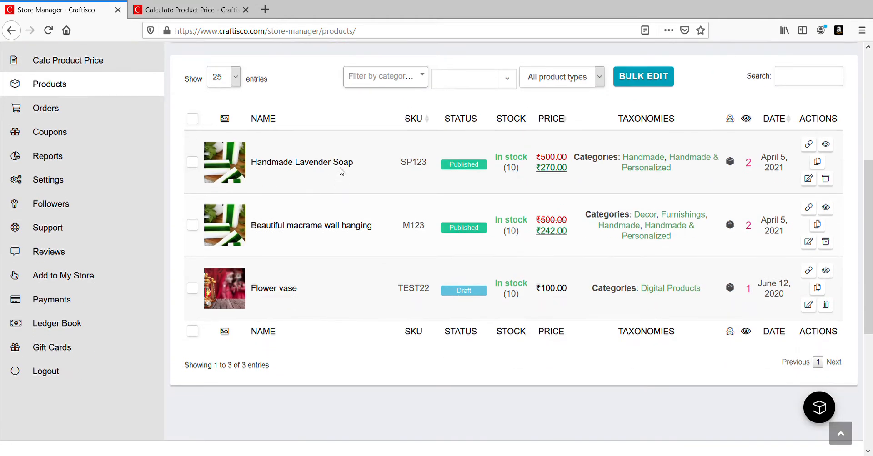
scroll(341, 170, "down", 2)
scroll(415, 273, "up", 4)
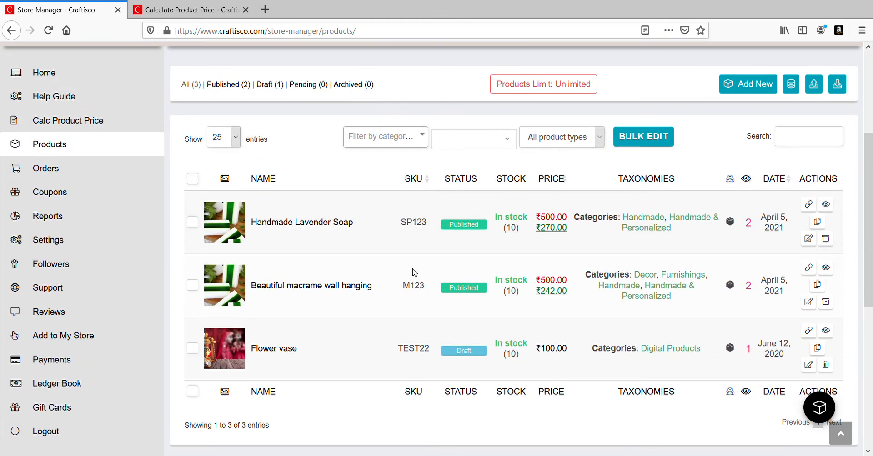
scroll(404, 236, "up", 4)
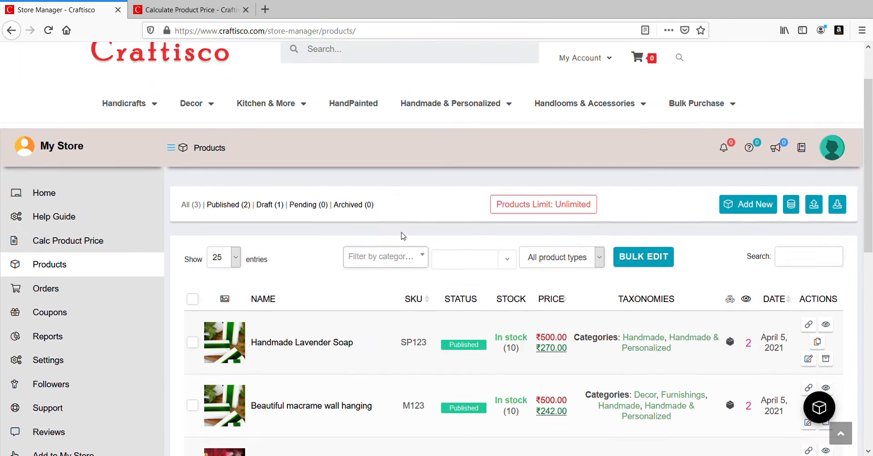
scroll(411, 236, "down", 4)
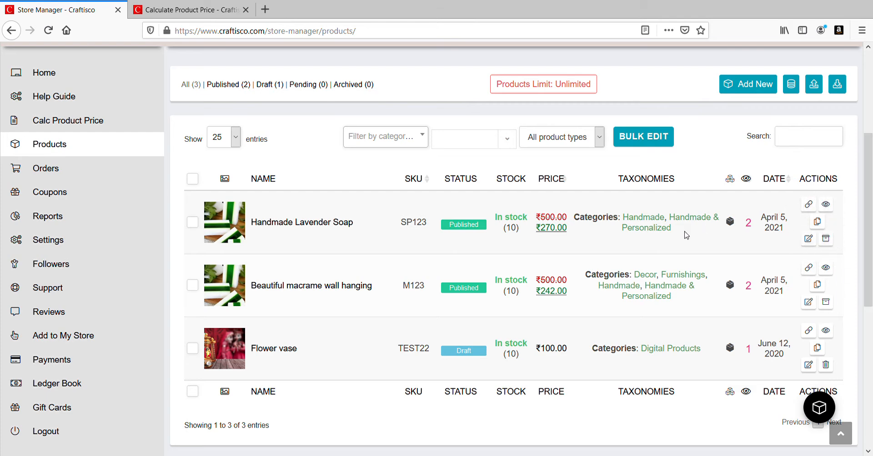
Start adding a new product from the Products list
scroll(683, 230, "up", 1)
scroll(682, 222, "up", 1)
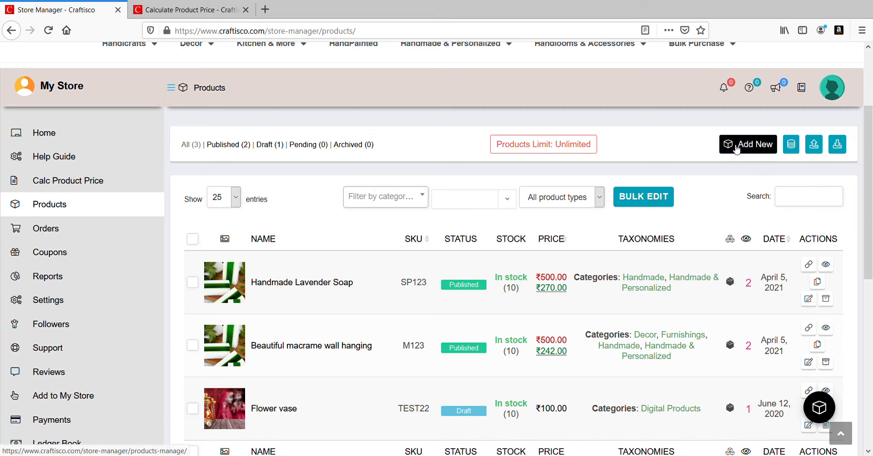
left_click(736, 149)
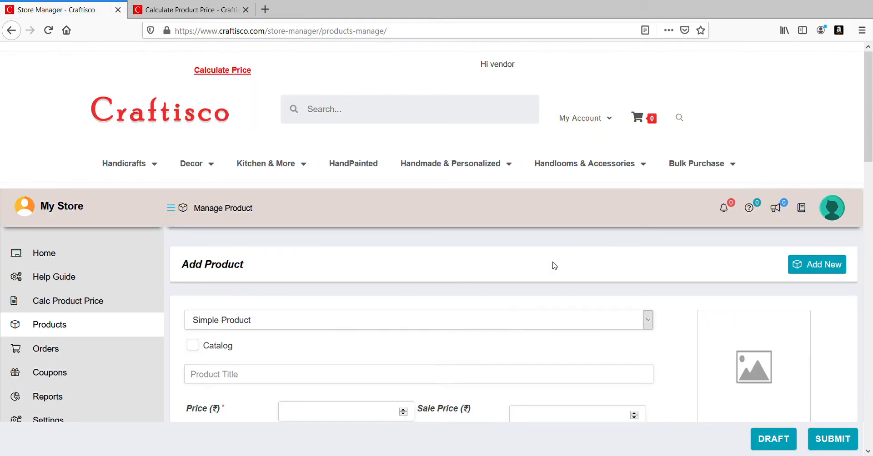
scroll(341, 245, "down", 4)
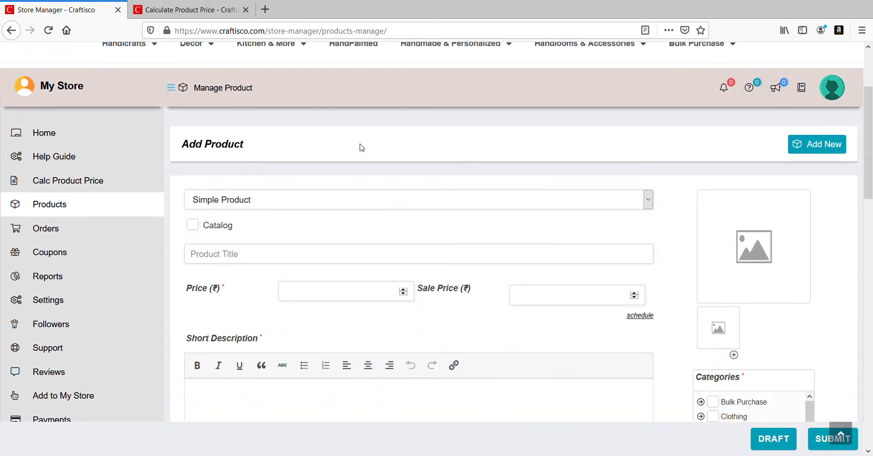
scroll(601, 154, "down", 2)
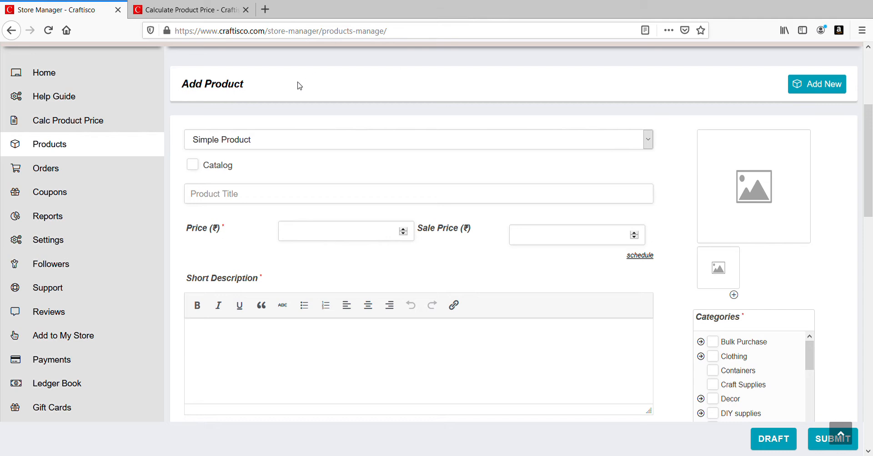
Set the new product's type to Variable Product
left_click(649, 146)
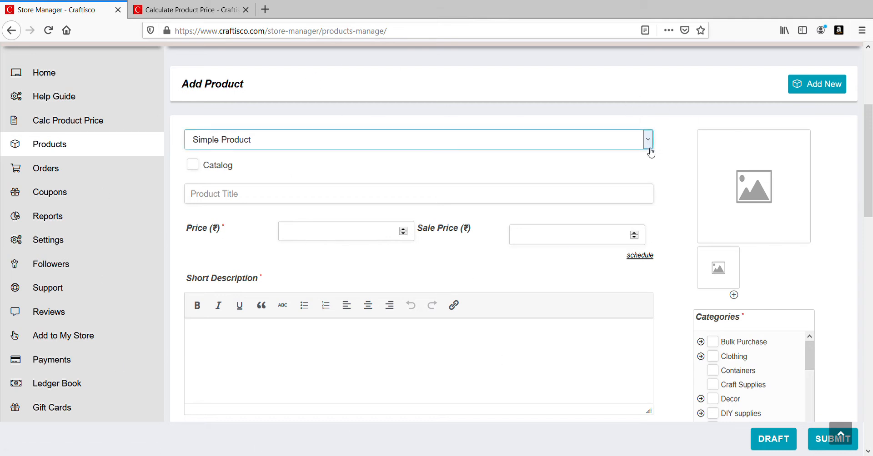
left_click(264, 177)
scroll(264, 176, "down", 2)
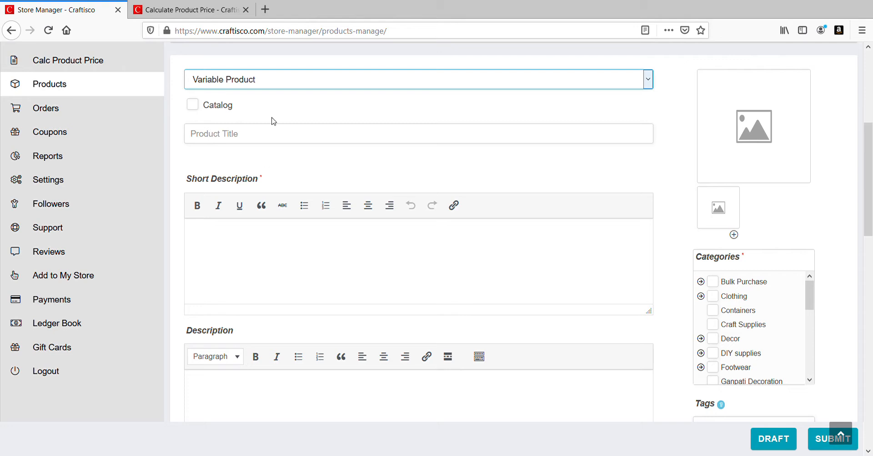
Enter "Beautiful White Cotton Top-Full Sleeves" as the product title
left_click(277, 141)
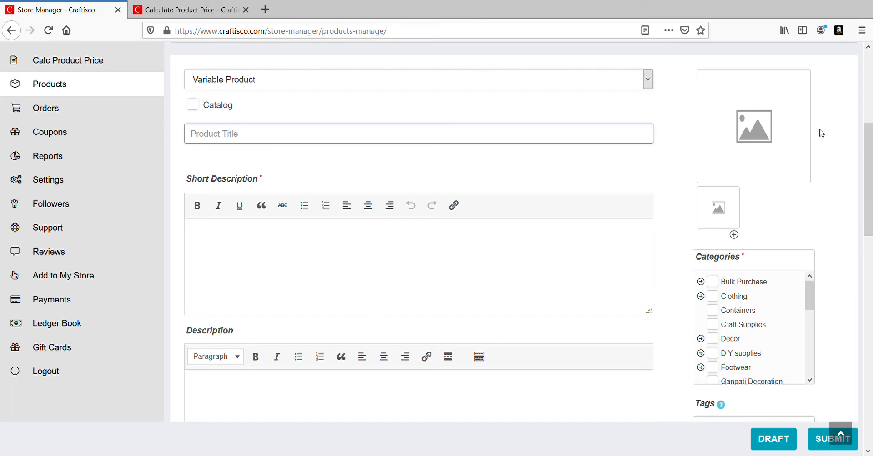
scroll(456, 331, "down", 10)
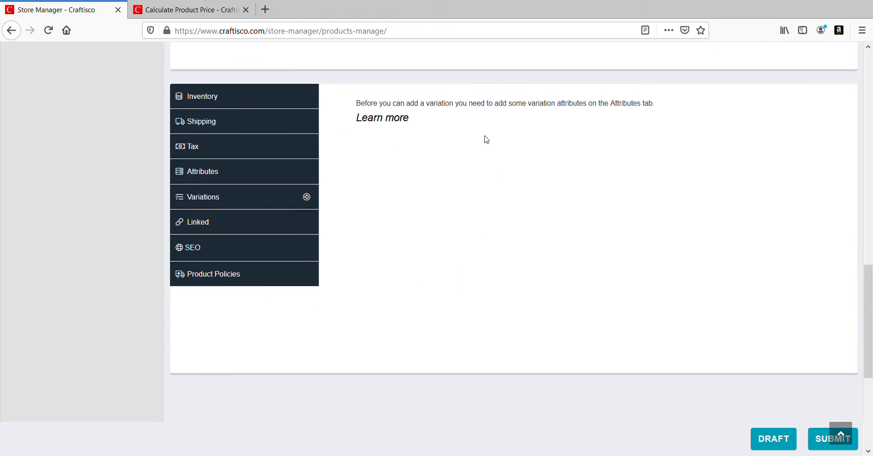
scroll(282, 273, "up", 15)
scroll(292, 302, "up", 3)
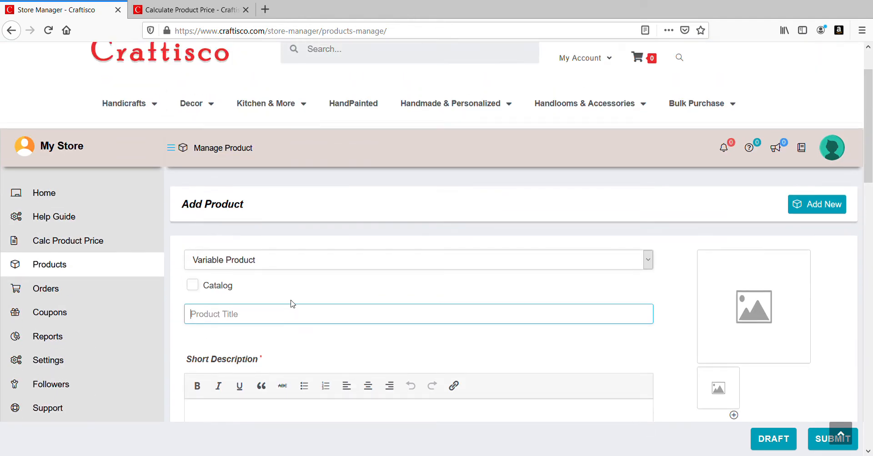
scroll(293, 271, "down", 1)
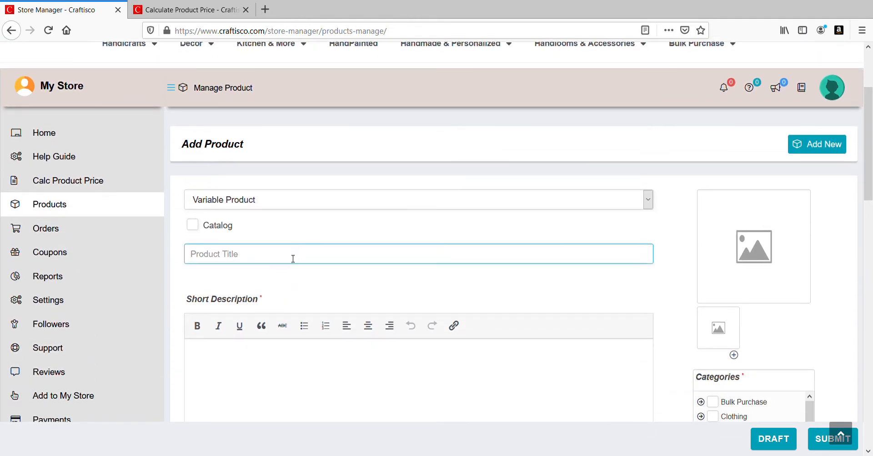
type("Beautiful White Cotton ")
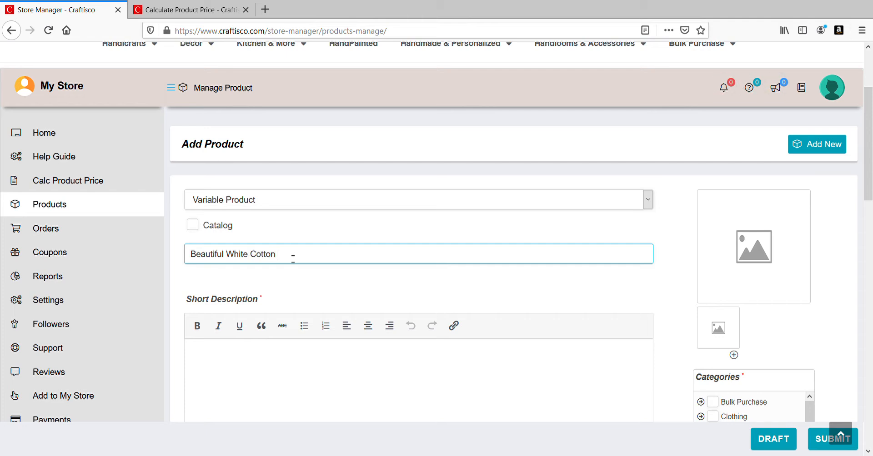
type("Top")
scroll(292, 259, "down", 1)
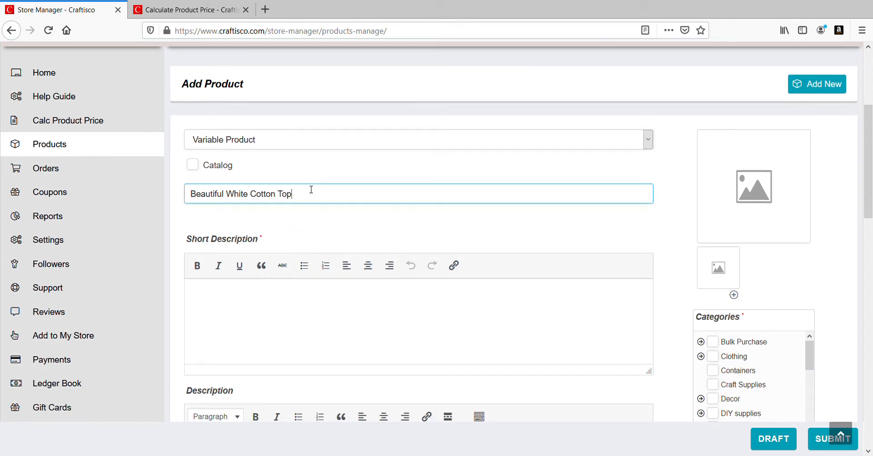
scroll(311, 189, "down", 1)
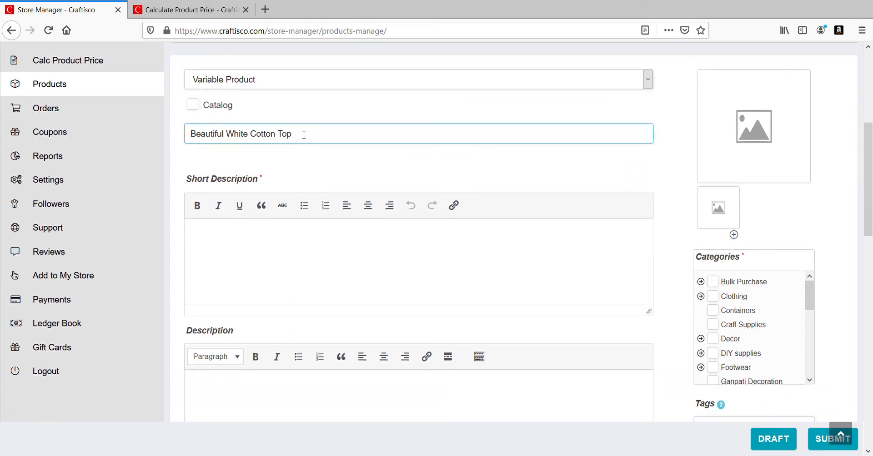
type("-Full Sleeves")
Write "BEautiful white top." and "MAterial: Cotton" as two lines in the product's short description
left_click(335, 244)
scroll(334, 243, "down", 1)
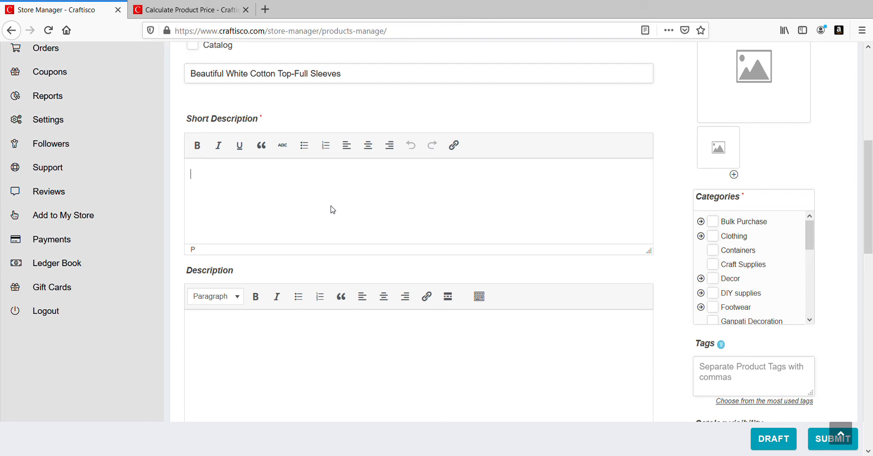
type("BEautiful white")
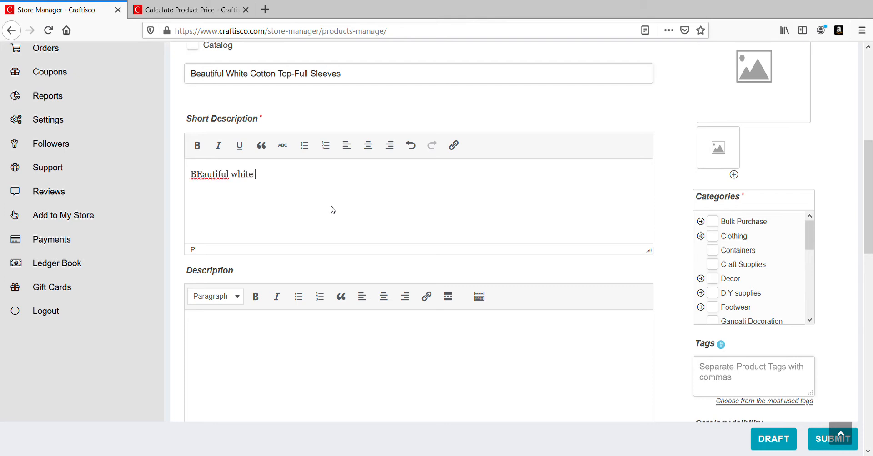
type(" top.")
key("Return")
type("MAterial")
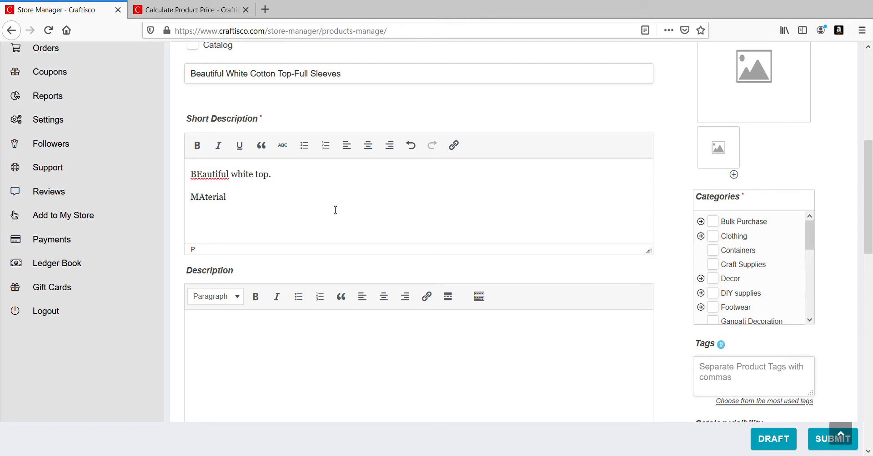
type(": Coo")
key("BackSpace")
type("tton")
Correct the capitalization in the short description so the two lines begin with "Beautiful" and "Material"
left_click(207, 177)
key("BackSpace")
type("e")
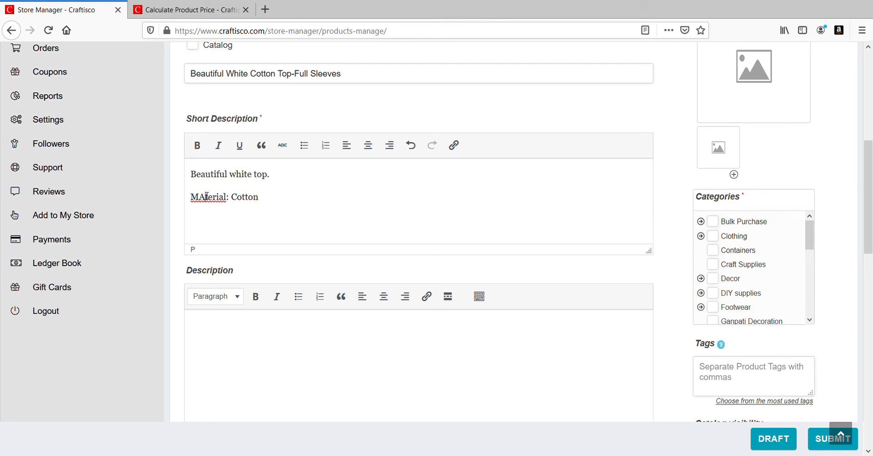
left_click(207, 197)
key("BackSpace")
type("e")
key("BackSpace")
type("a")
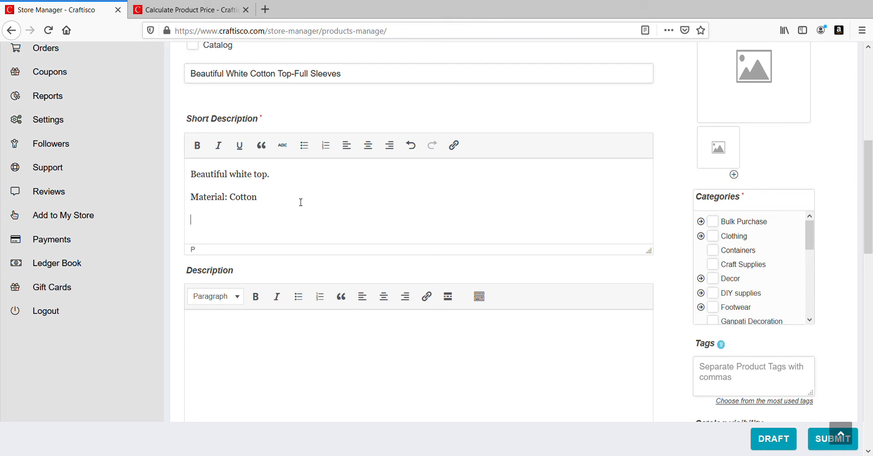
type("Free size")
left_click_drag(243, 226, 171, 215)
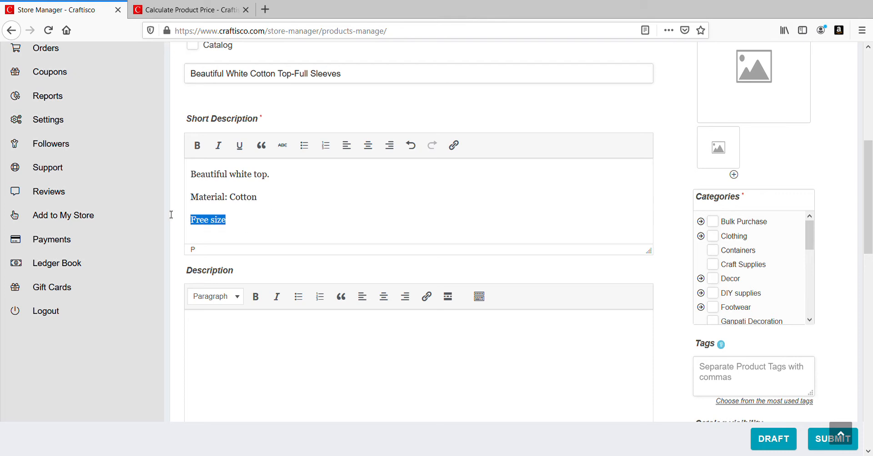
key("BackSpace")
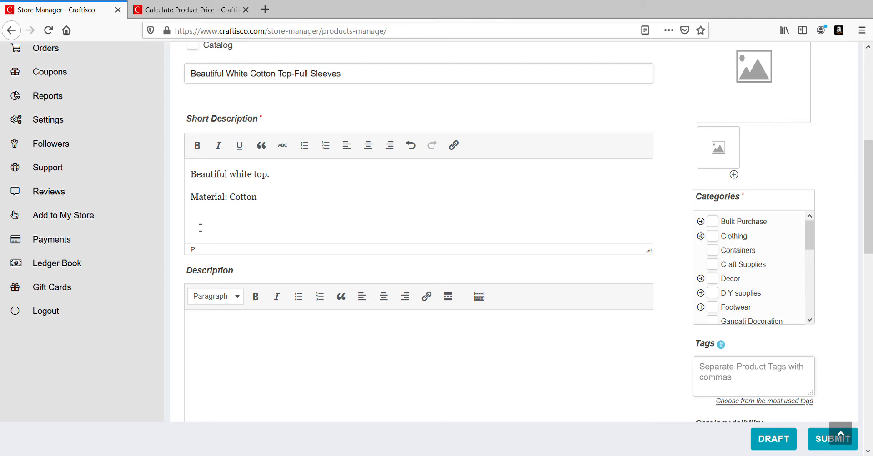
Add a third line reading "Dimensions:" to the short description
type("DImesions")
left_click(204, 223)
key("BackSpace")
type("ions")
left_click(265, 217)
type(":")
scroll(265, 217, "down", 2)
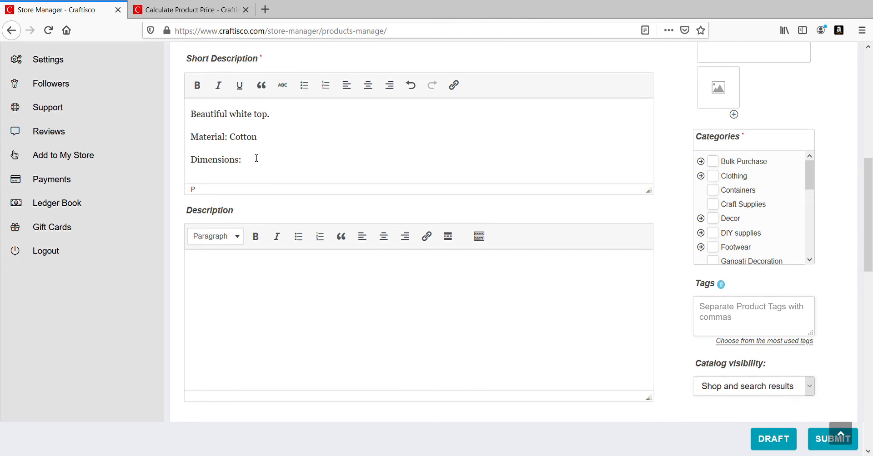
scroll(257, 159, "down", 2)
left_click(237, 219)
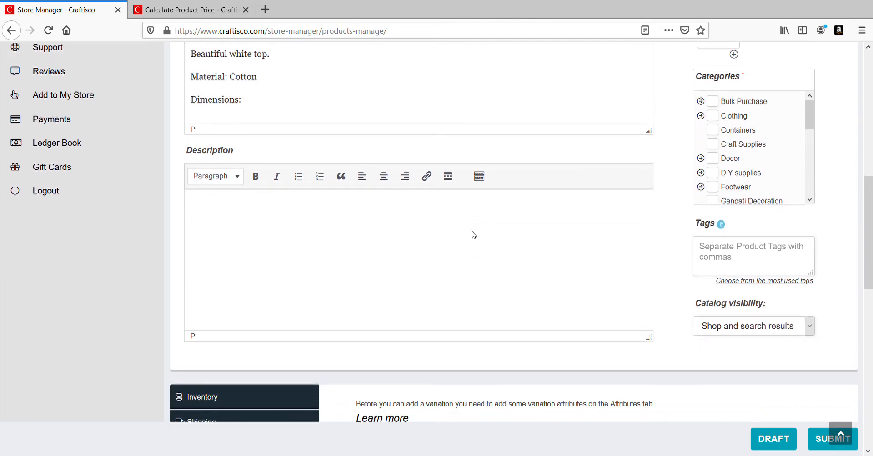
scroll(471, 234, "down", 2)
Set the product's main image to the white embroidered top picture from the media library
scroll(570, 257, "up", 8)
scroll(571, 257, "up", 6)
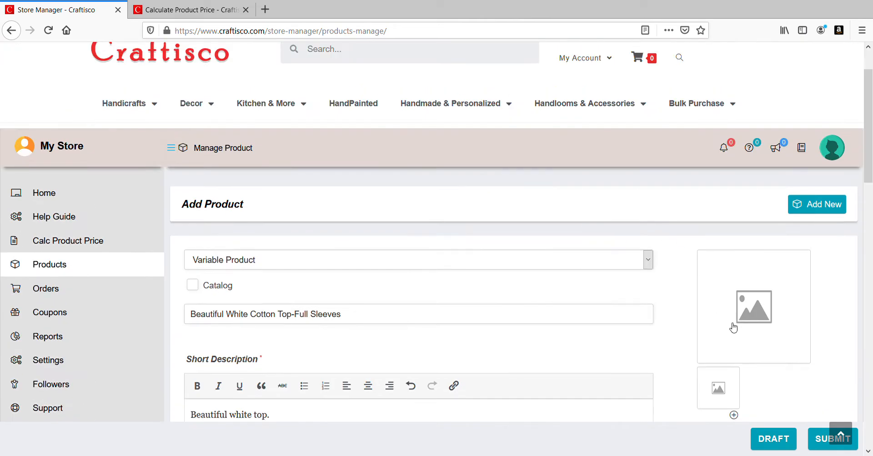
scroll(732, 325, "down", 4)
left_click(746, 175)
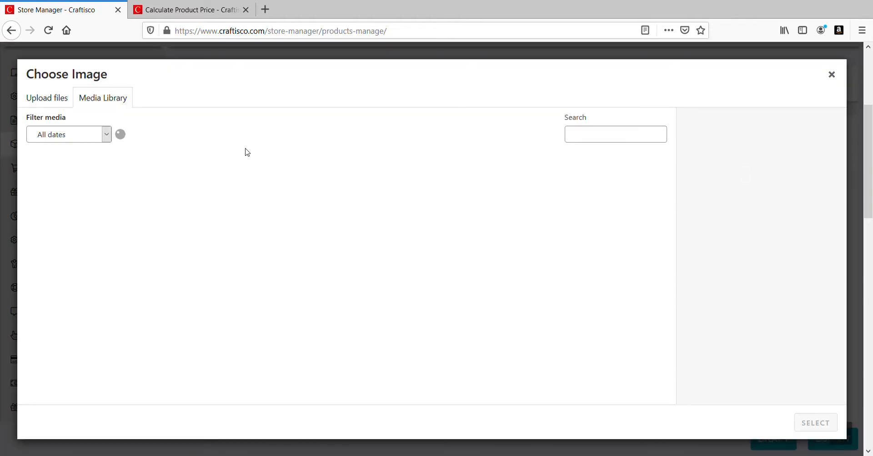
left_click(65, 98)
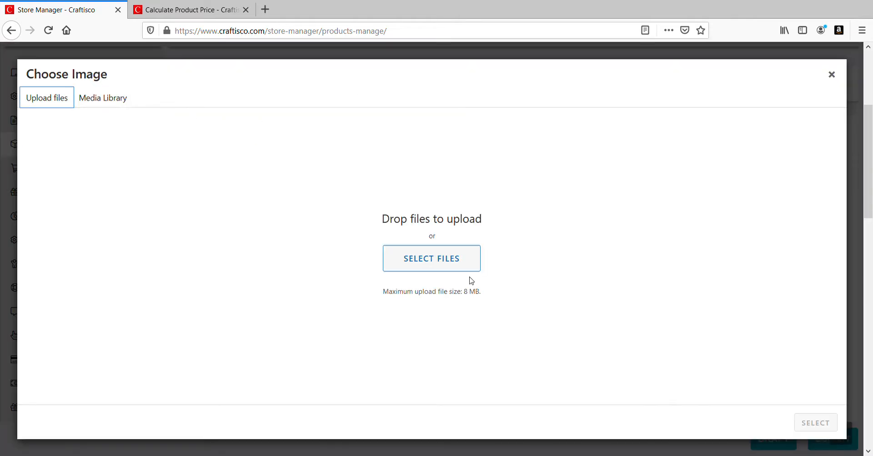
left_click(119, 102)
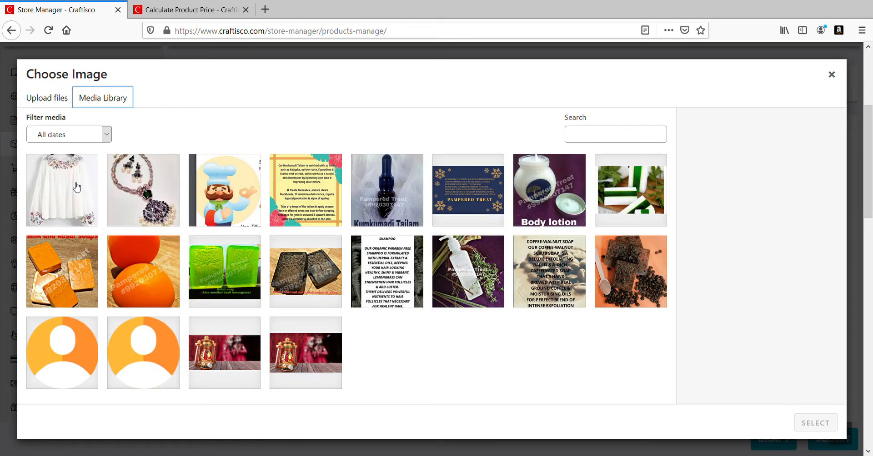
left_click(76, 187)
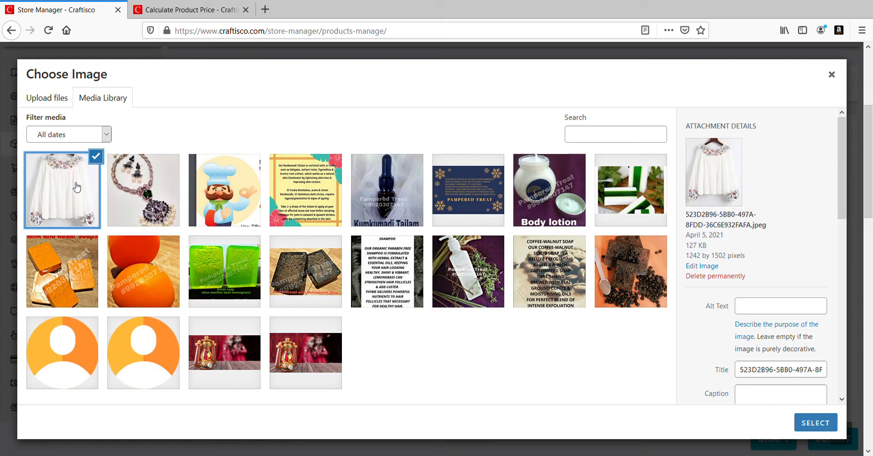
left_click(808, 423)
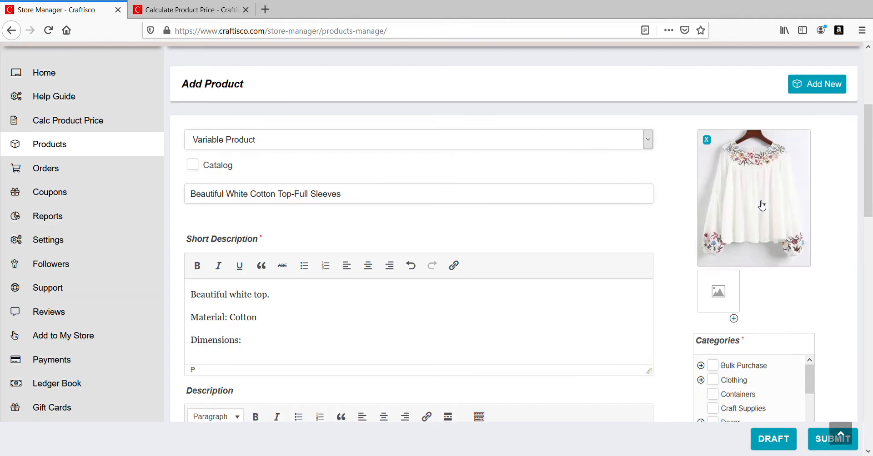
Add the white embroidered top picture from the media library to the product gallery
left_click(719, 293)
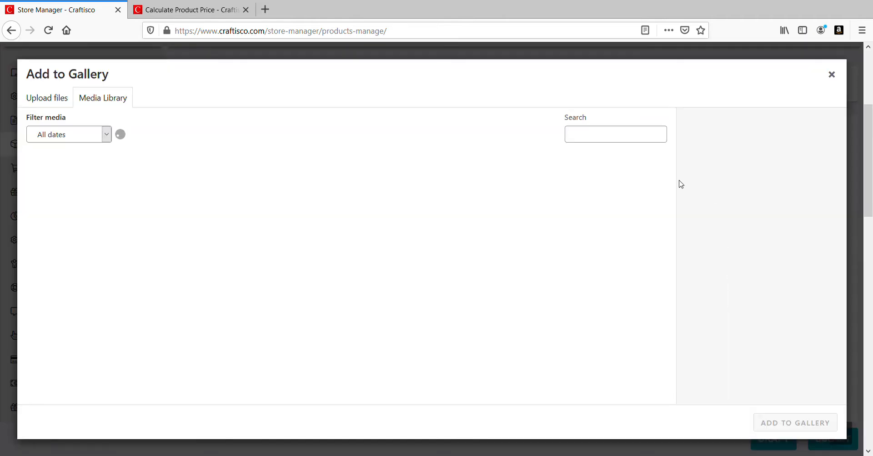
left_click(72, 190)
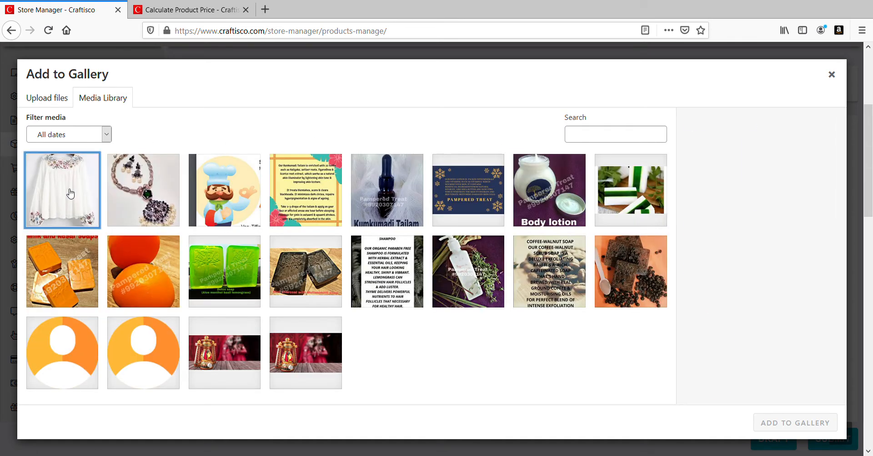
left_click(808, 422)
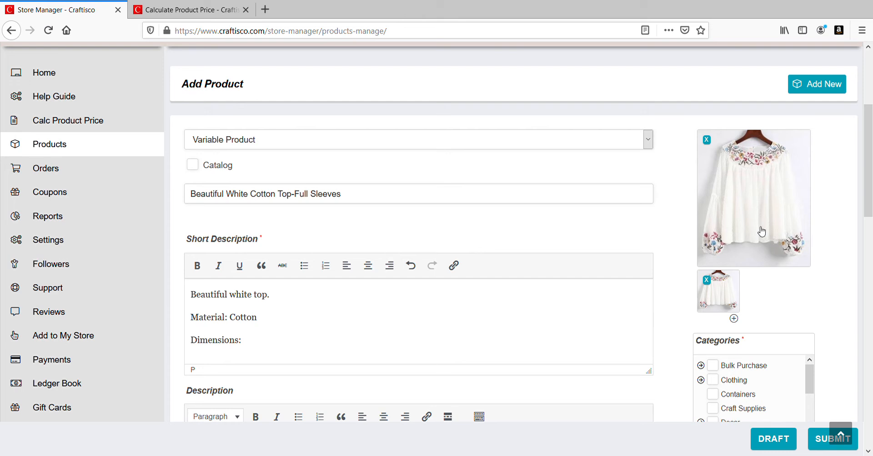
Add an extra empty image slot to the product gallery and remove it again
left_click(733, 319)
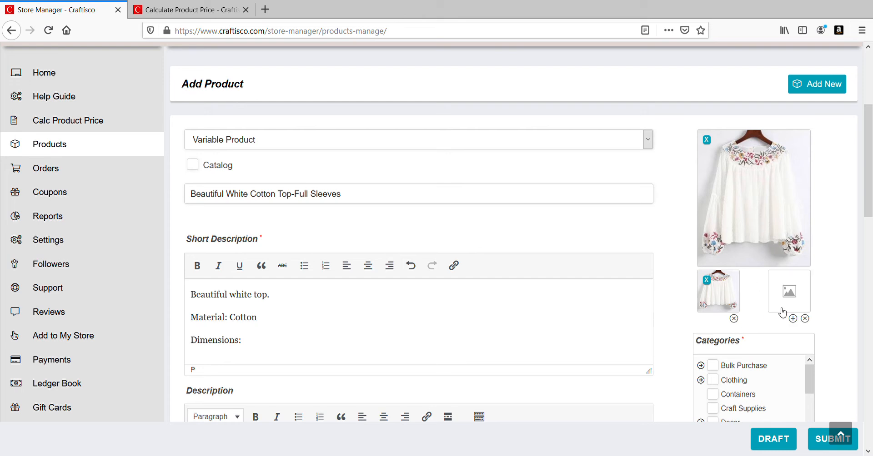
left_click(806, 318)
left_click(418, 219)
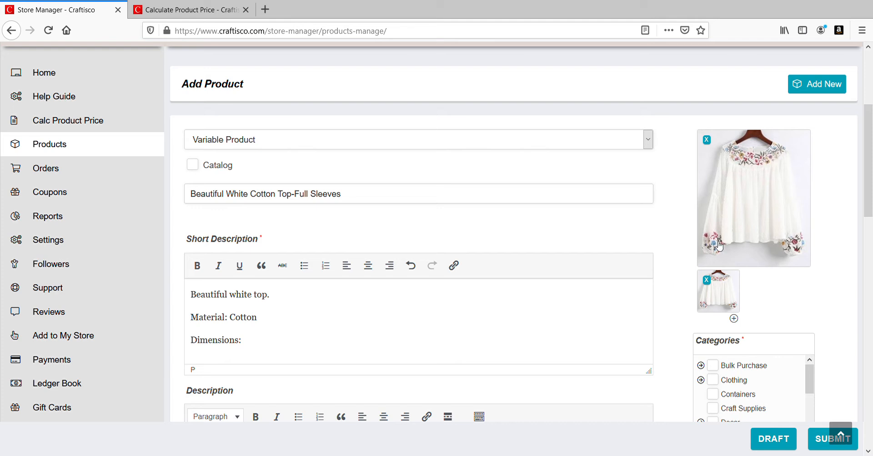
Append "Hand embroidered on collar and sleeves" to the first line of the short description
left_click(293, 308)
type("HAnd embroidered on col")
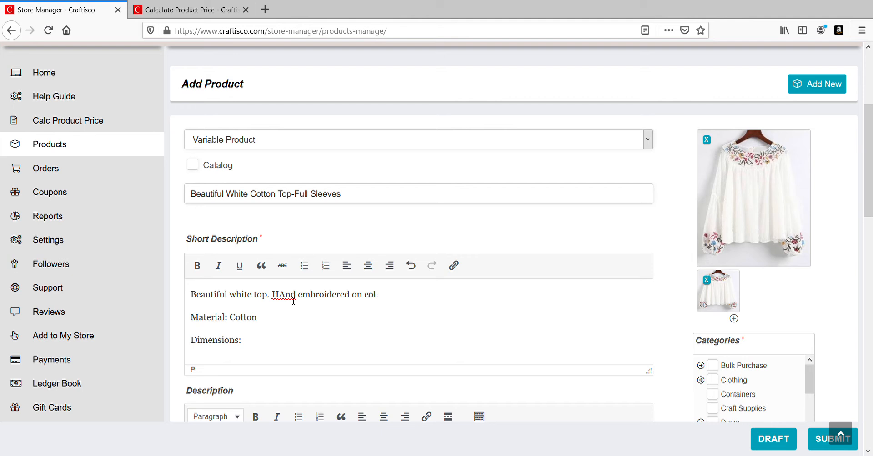
type("lar and sleeves")
left_click(287, 296)
key("BackSpace")
type("a")
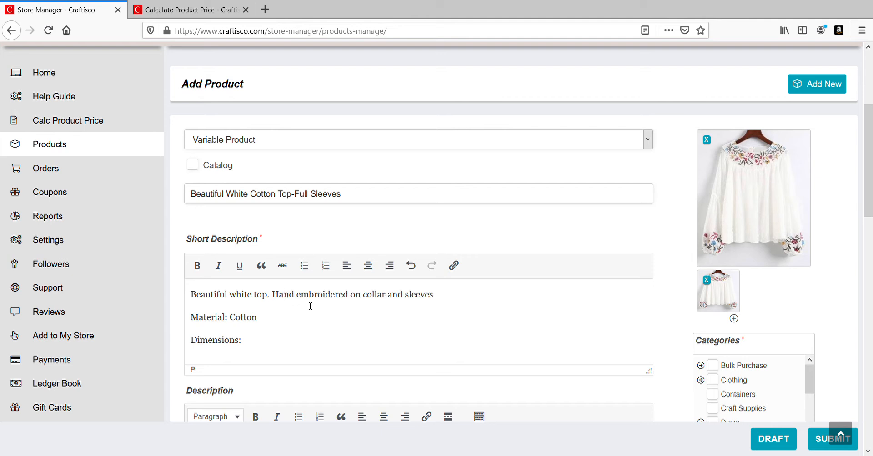
Assign the product to the Handlooms & Accessories category and expand its subcategories
scroll(311, 307, "down", 1)
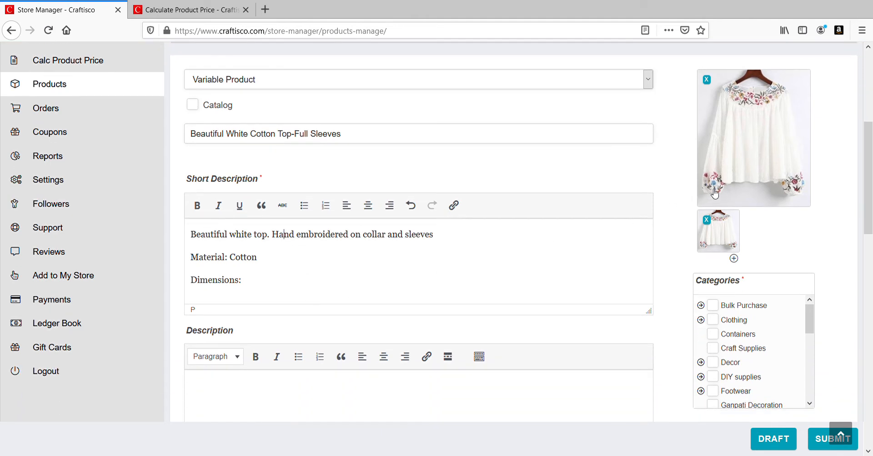
scroll(715, 193, "down", 1)
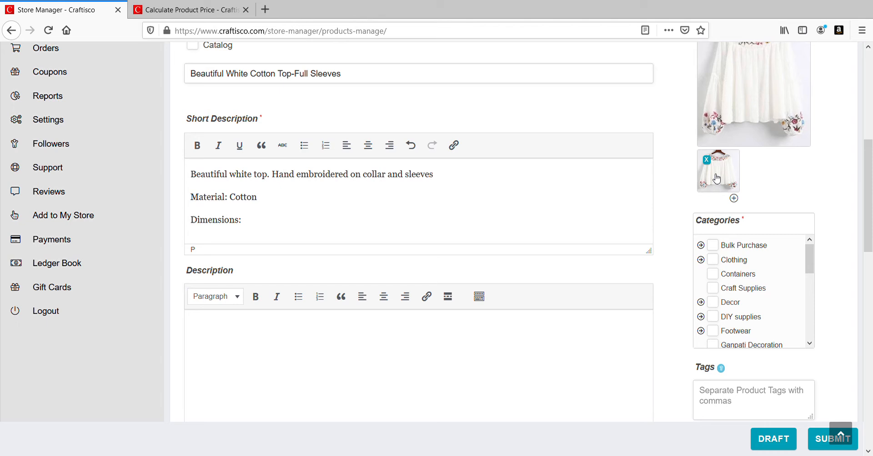
scroll(760, 165, "down", 1)
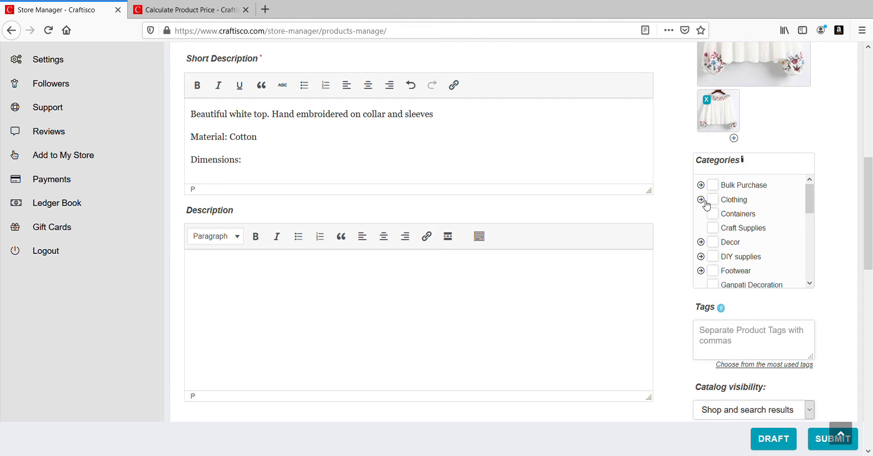
scroll(749, 191, "down", 5)
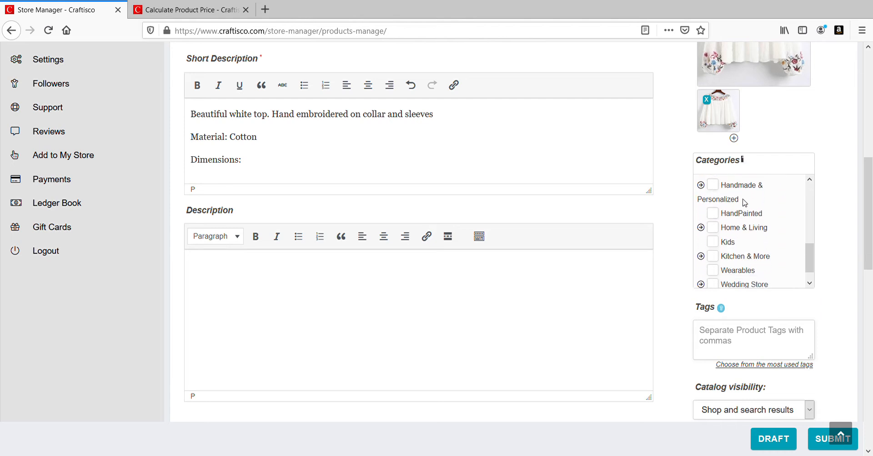
scroll(749, 196, "down", 1)
scroll(750, 210, "up", 3)
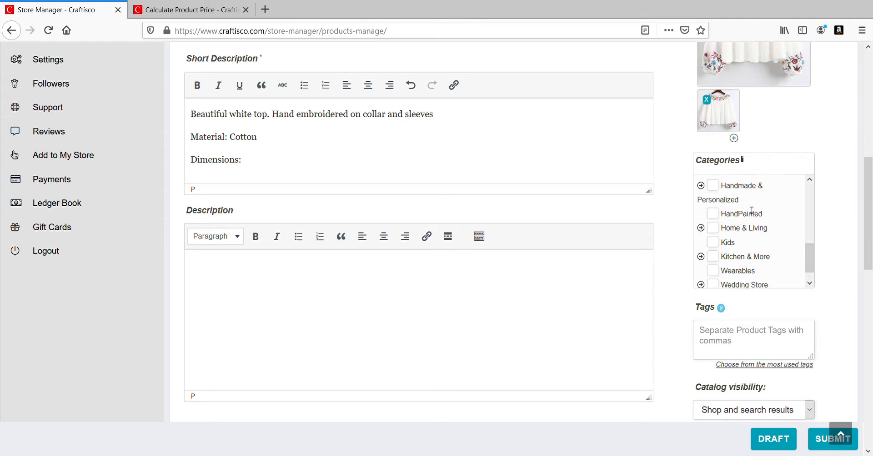
left_click(712, 184)
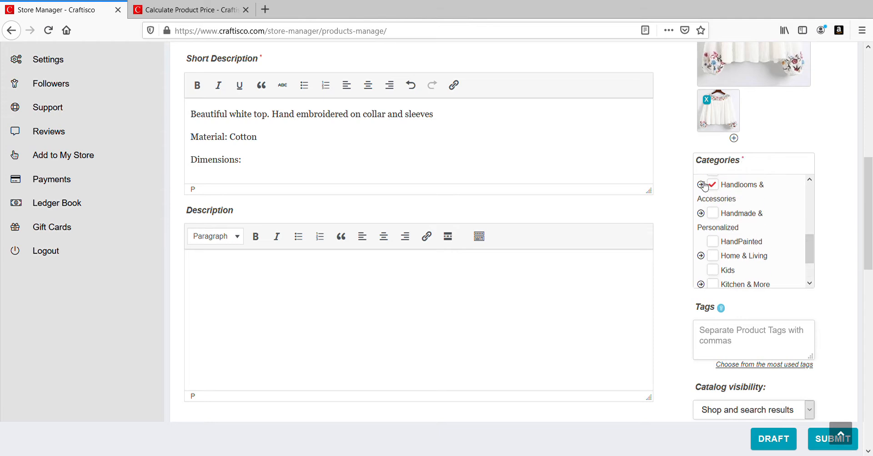
left_click(700, 184)
Select the Blouses subcategory under Handlooms & Accessories
scroll(749, 214, "down", 5)
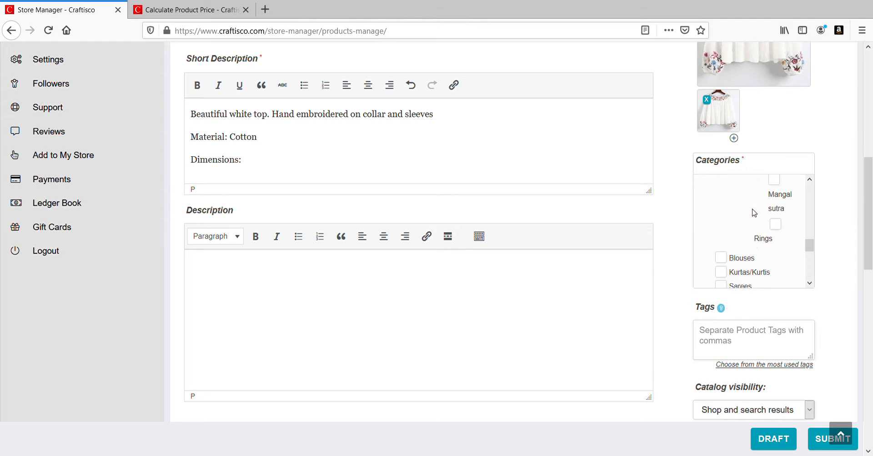
scroll(754, 212, "down", 4)
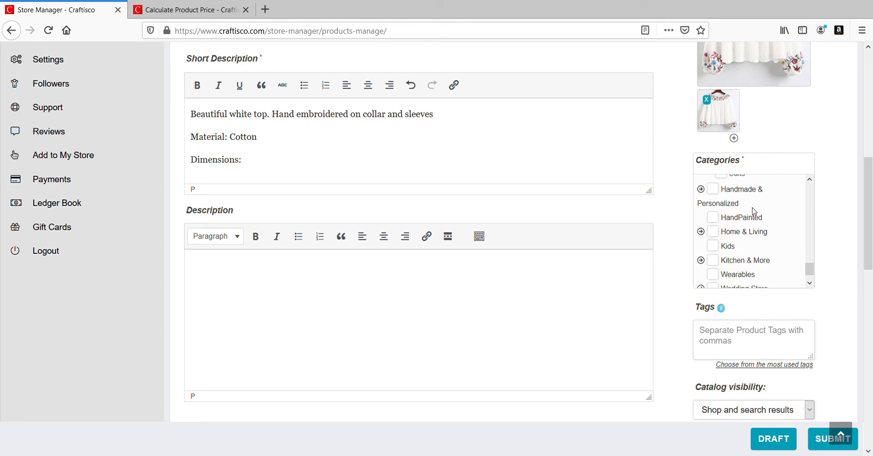
scroll(750, 211, "up", 5)
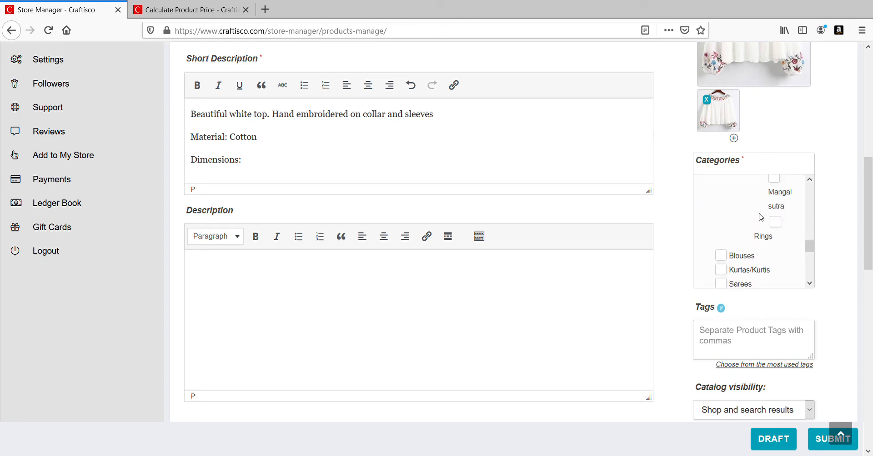
left_click(720, 270)
scroll(756, 248, "down", 2)
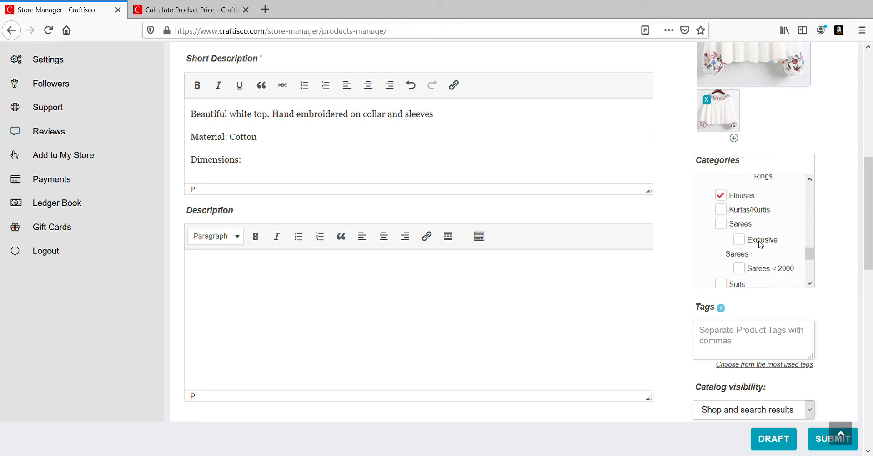
Assign the product to the Clothing category as well and expand its subcategories
scroll(759, 245, "up", 8)
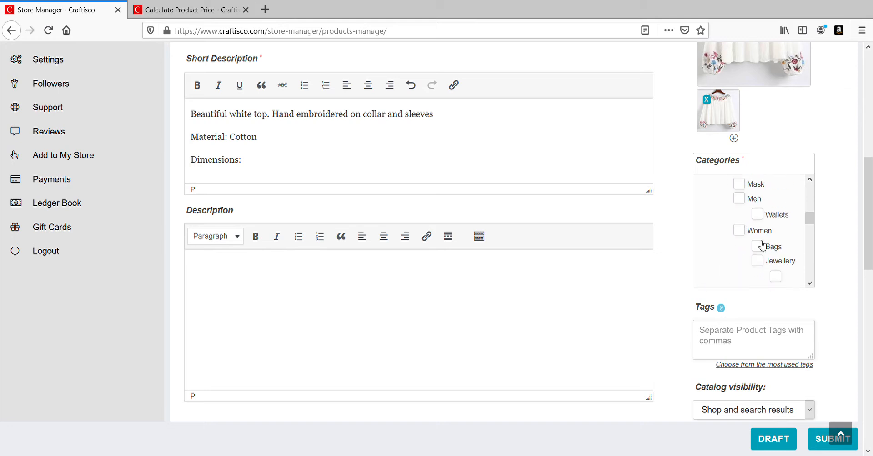
scroll(762, 244, "up", 6)
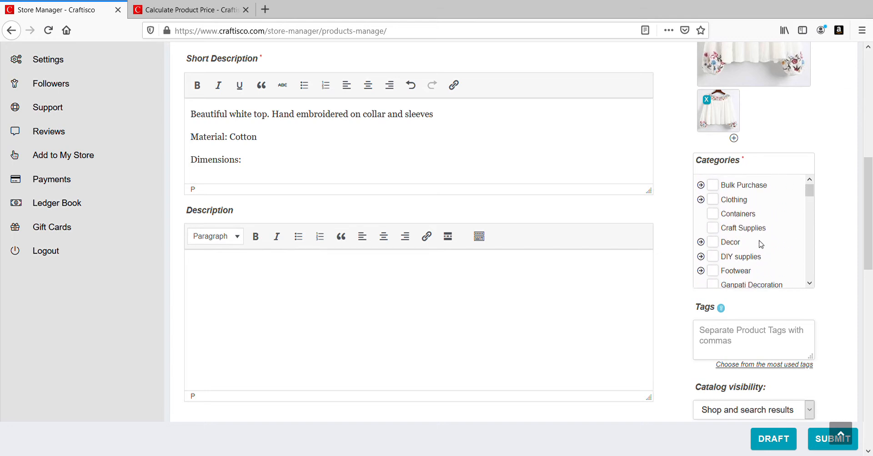
left_click(700, 200)
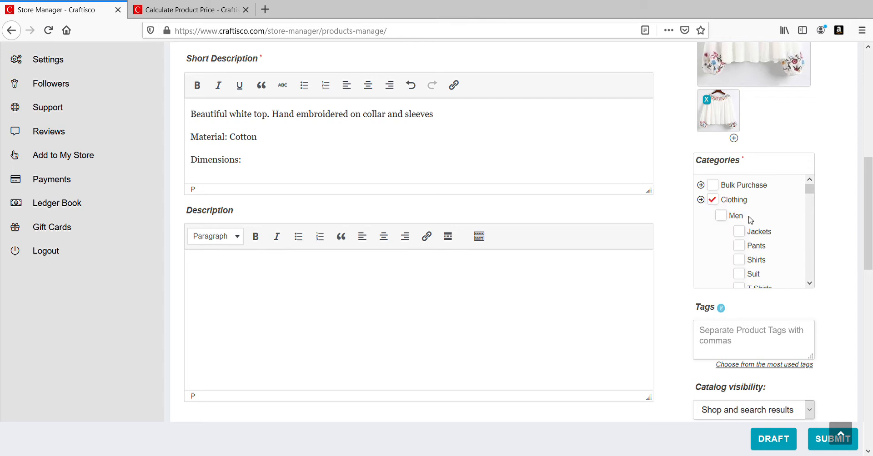
Select the Women subcategory under Clothing together with its Tops subcategory
scroll(751, 221, "down", 2)
scroll(752, 222, "down", 2)
scroll(753, 220, "up", 2)
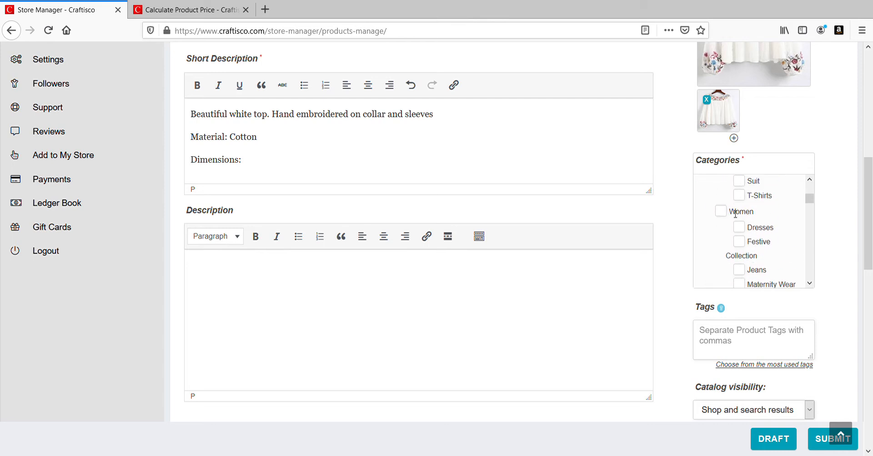
scroll(773, 221, "down", 2)
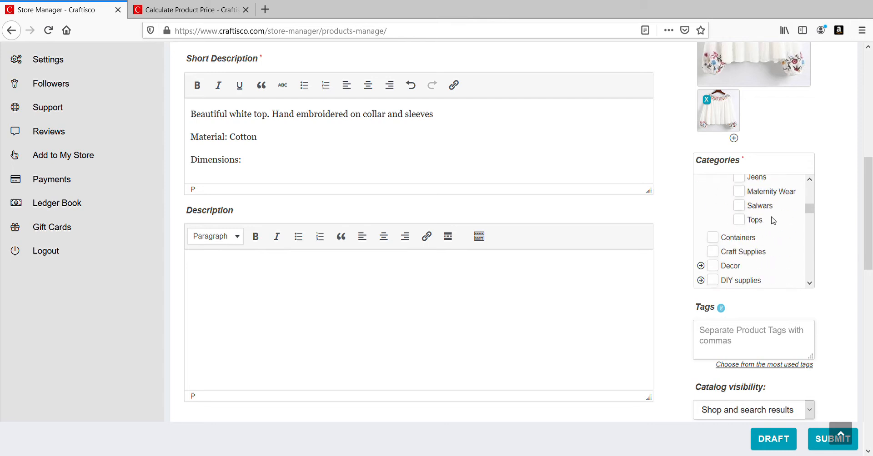
left_click(743, 223)
scroll(744, 223, "up", 2)
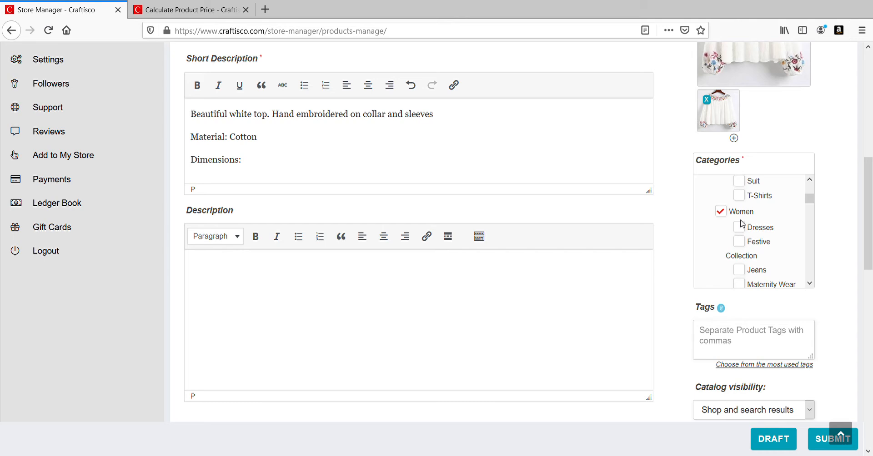
scroll(742, 223, "up", 2)
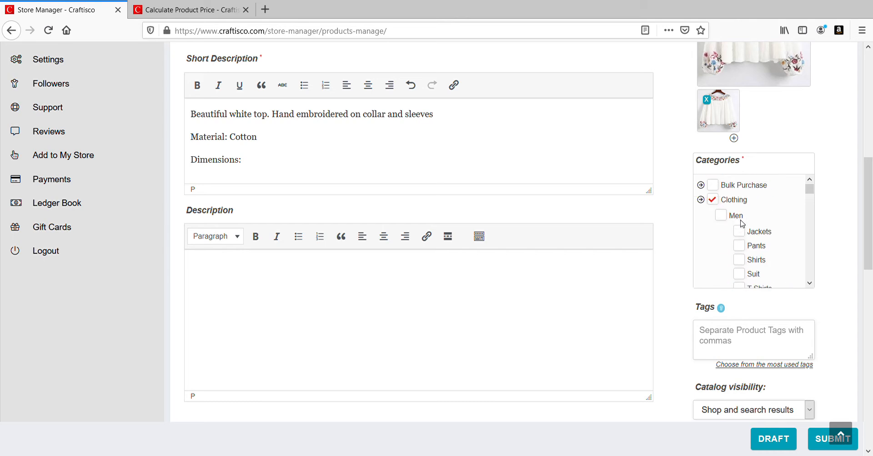
scroll(742, 223, "up", 1)
scroll(743, 220, "down", 1)
scroll(751, 218, "down", 1)
scroll(753, 217, "down", 2)
Enter "tops" as a product tag
left_click(748, 335)
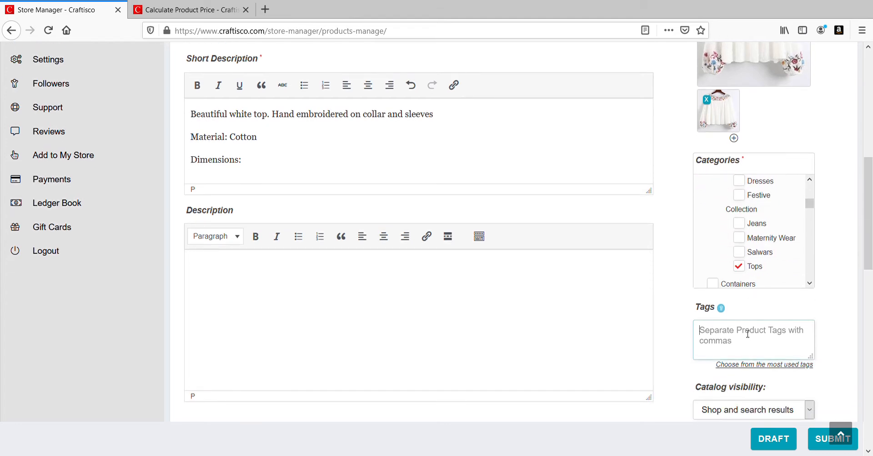
type("tops")
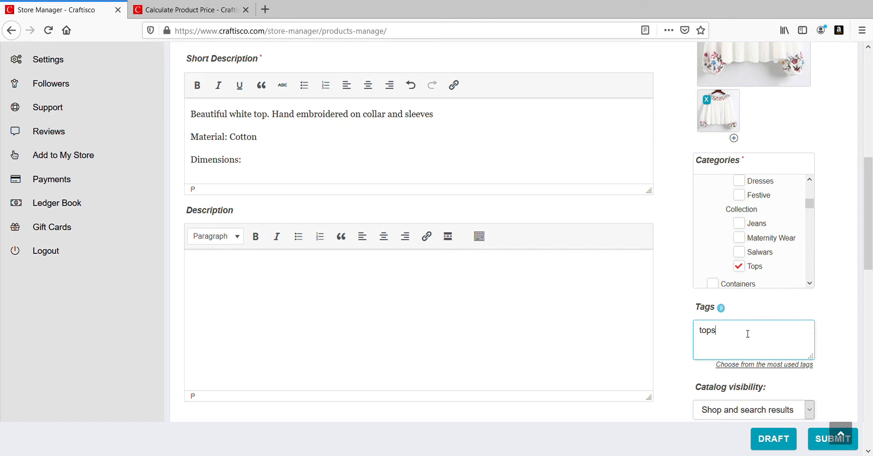
In the inventory settings, set the SKU to T123 and enable stock management
scroll(746, 333, "down", 3)
scroll(218, 246, "down", 4)
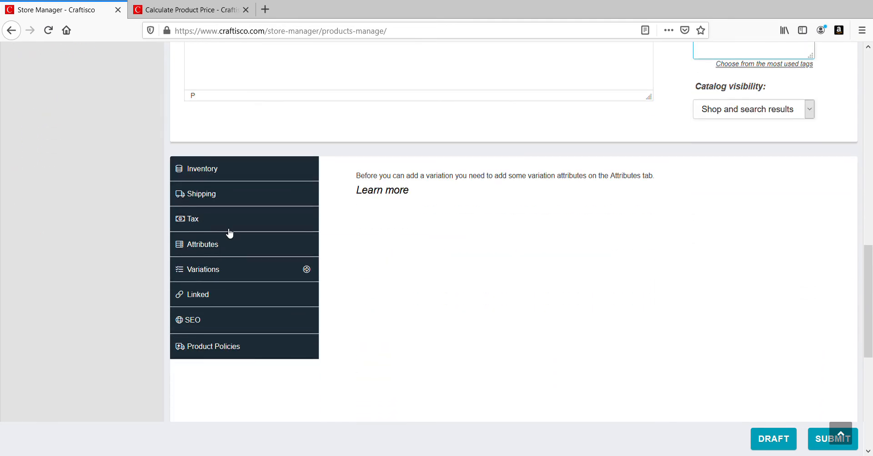
left_click(224, 175)
left_click(608, 181)
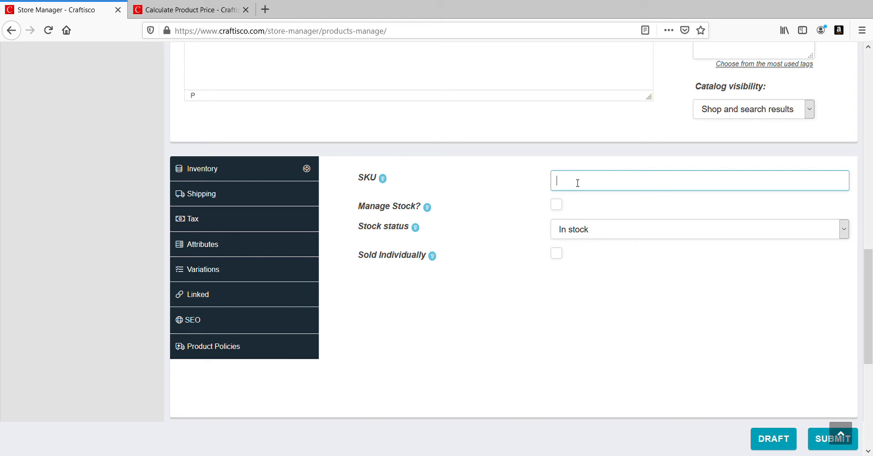
type("123")
left_click(558, 209)
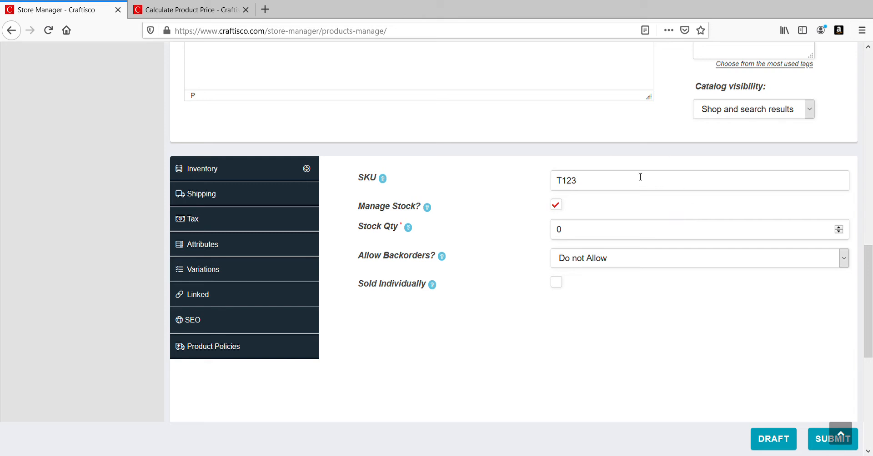
Set the stock quantity to 10 and keep backorders on Do not Allow
left_click_drag(605, 233, 543, 232)
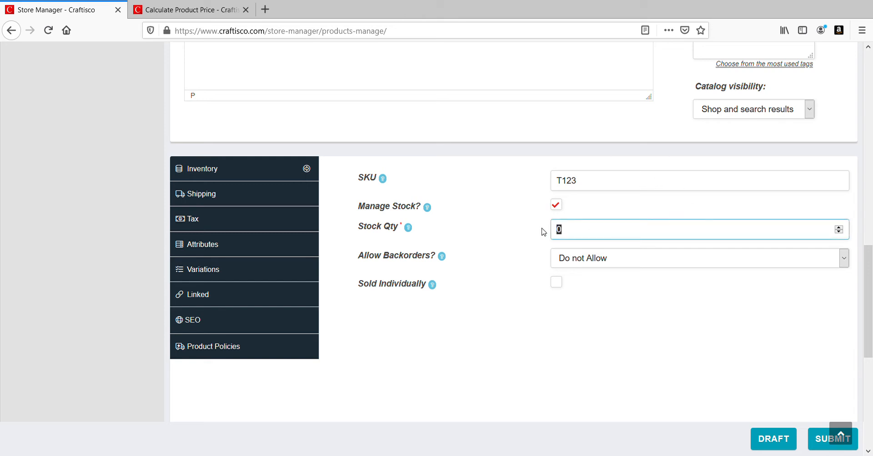
type("10")
left_click(578, 262)
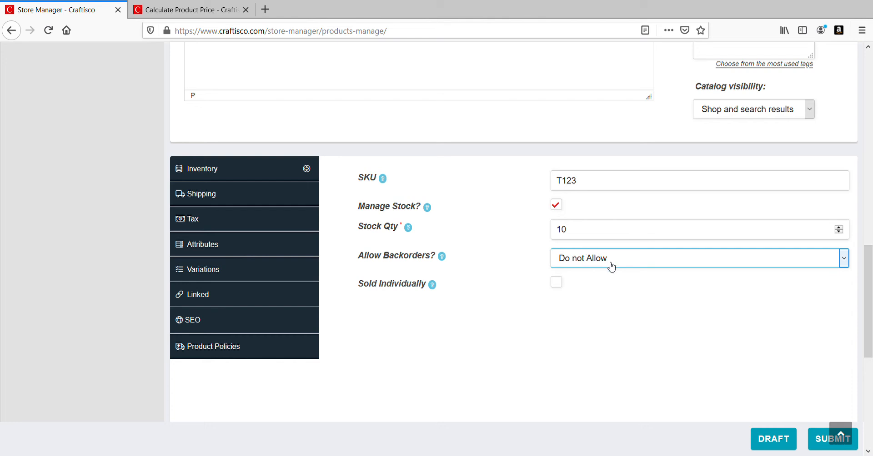
left_click(560, 292)
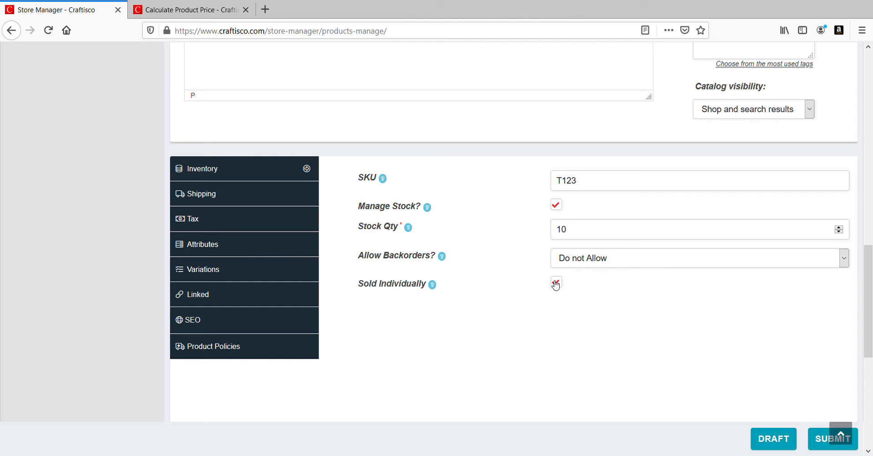
left_click(555, 283)
left_click(582, 235)
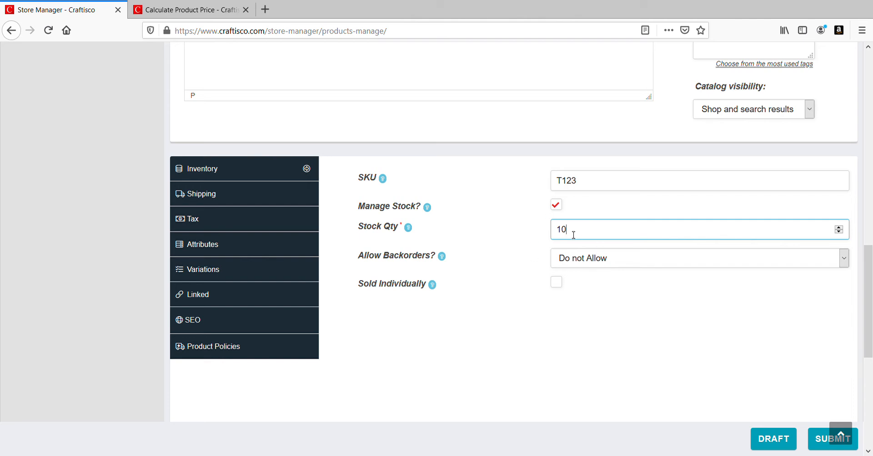
left_click_drag(573, 235, 555, 234)
left_click(604, 229)
In the shipping settings, set the shipping class to Free Shipping and the processing time to 3-5 business days
left_click(217, 197)
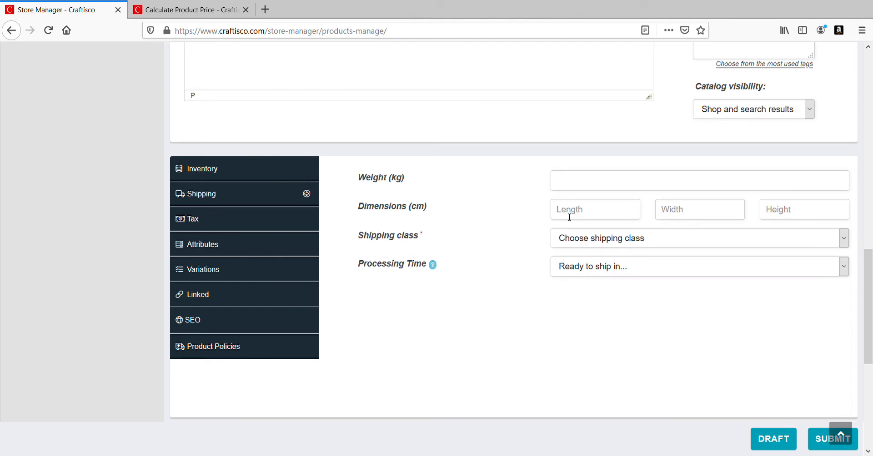
left_click(581, 239)
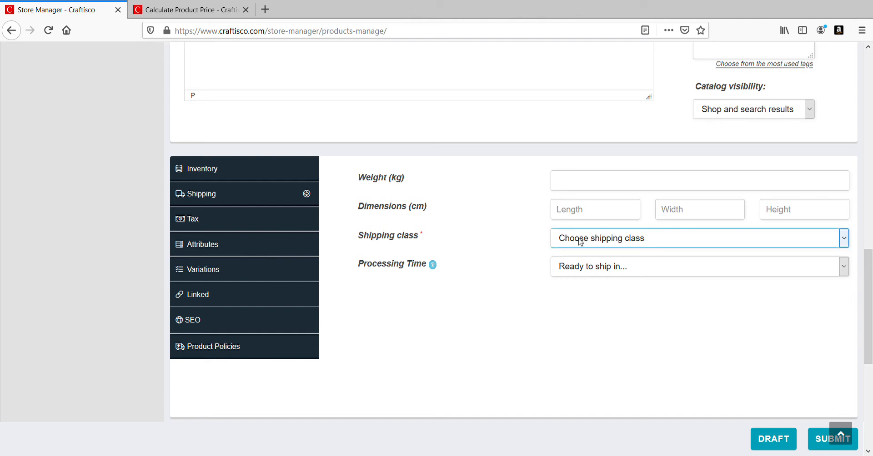
left_click(586, 271)
left_click(589, 272)
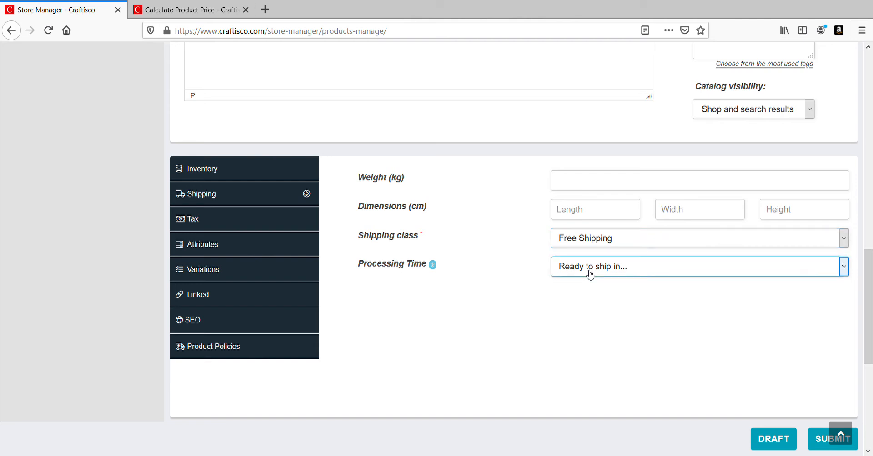
left_click(595, 346)
Check the final price with taxes in the product price calculator and return to the product form
left_click(180, 14)
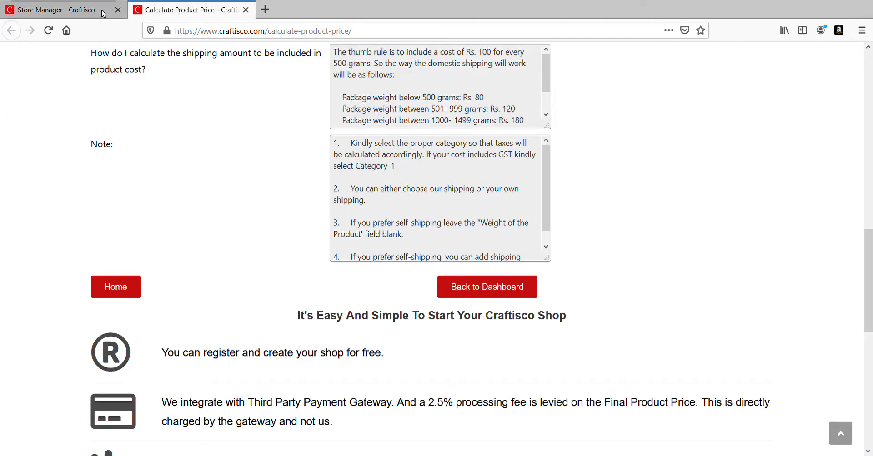
scroll(352, 117, "up", 4)
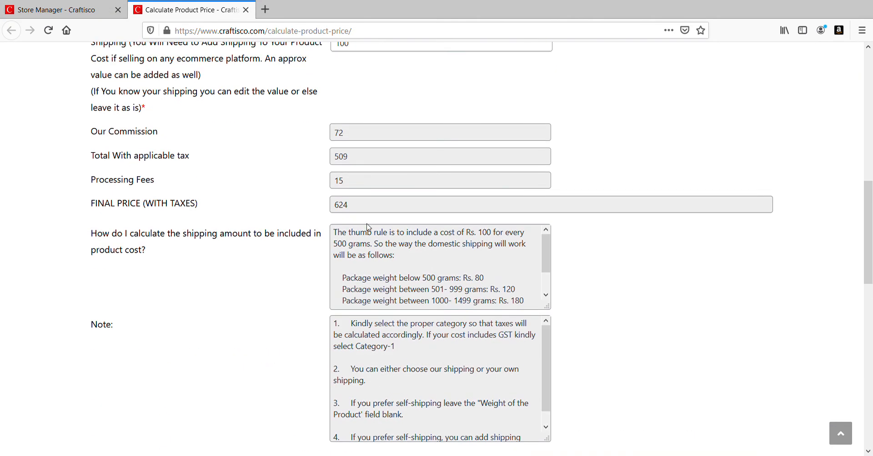
double_click(342, 205)
left_click(108, 17)
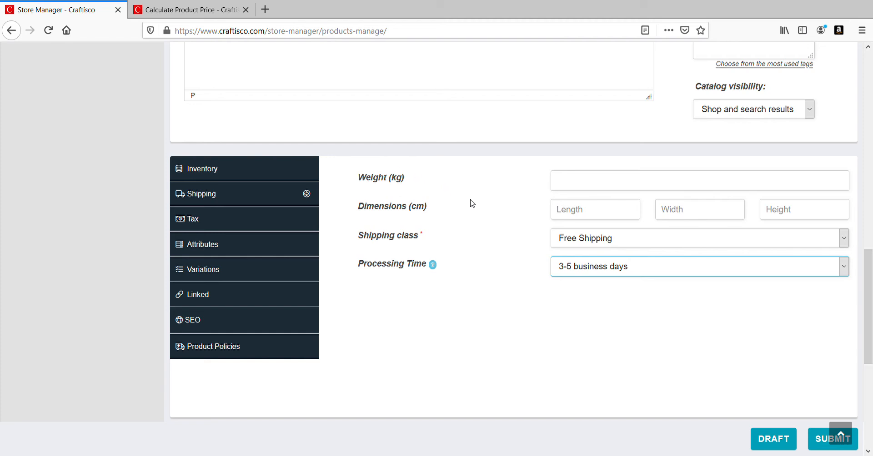
Set the product's tax status to None and its tax class to the option beginning with Z
scroll(471, 202, "up", 2)
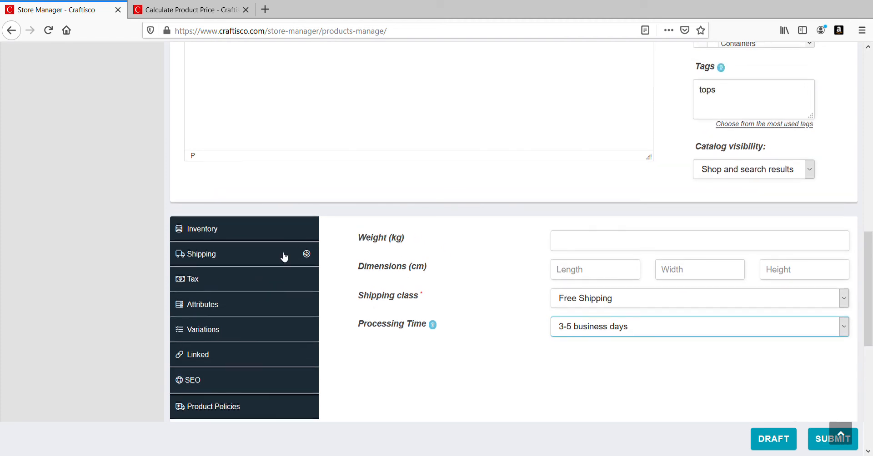
left_click(208, 275)
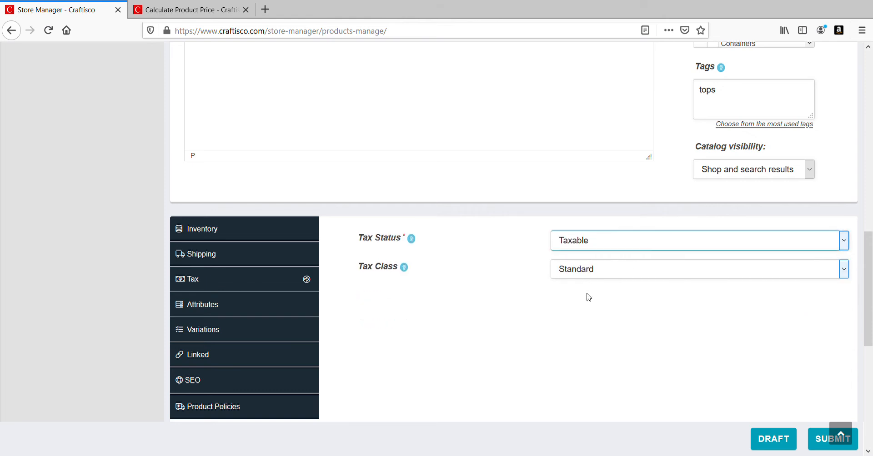
key("n")
key("Tab")
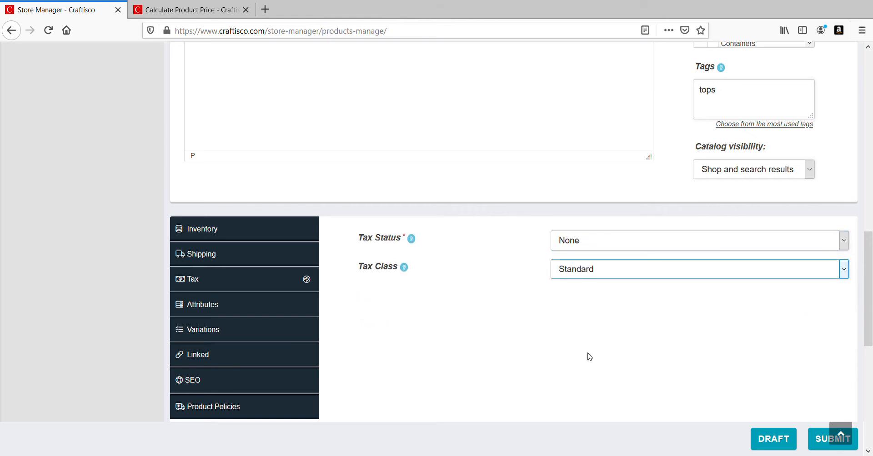
key("z")
Activate the Size attribute for the product and select the sizes M, L and XL
left_click(196, 304)
scroll(517, 287, "down", 2)
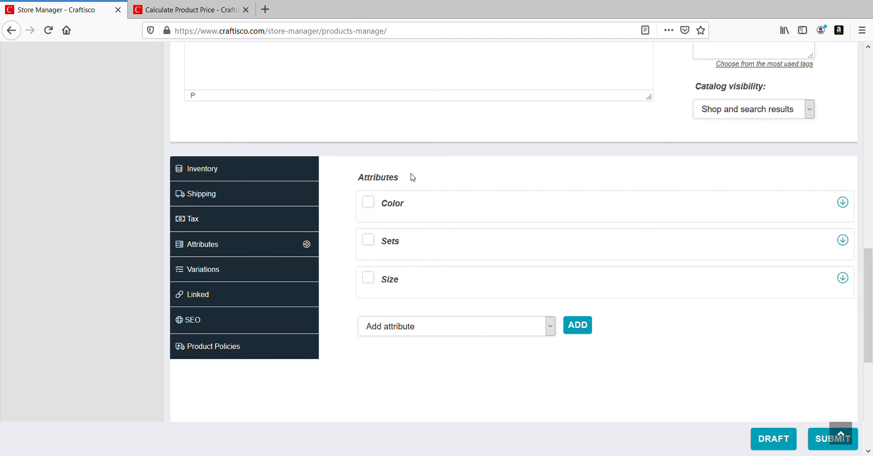
left_click(368, 278)
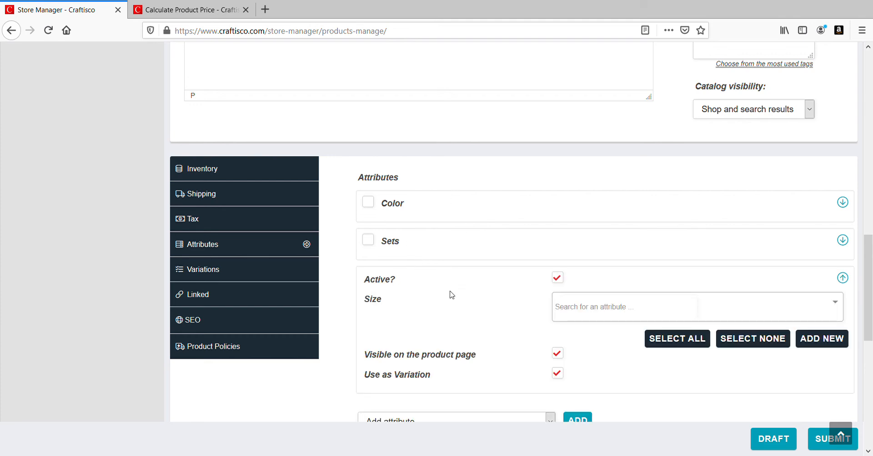
left_click(607, 308)
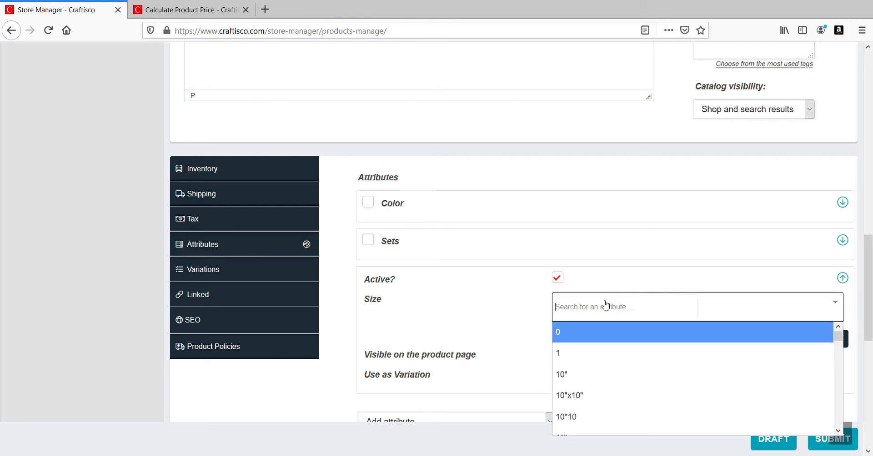
type("m")
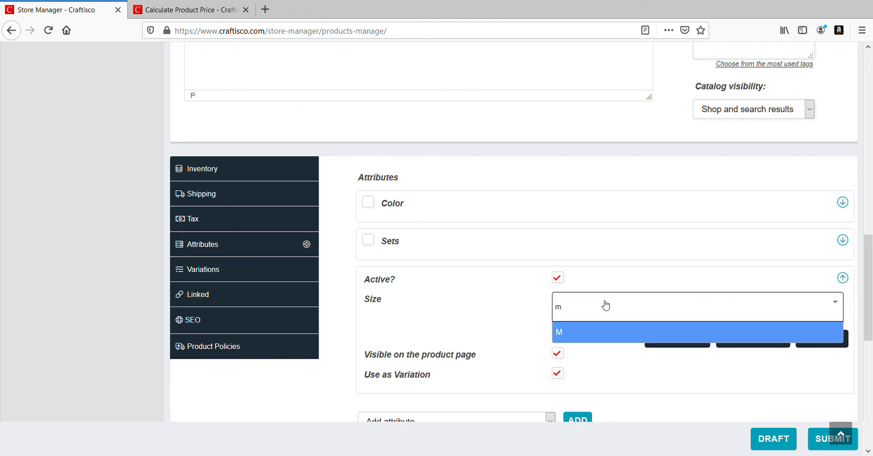
left_click(596, 335)
type("l")
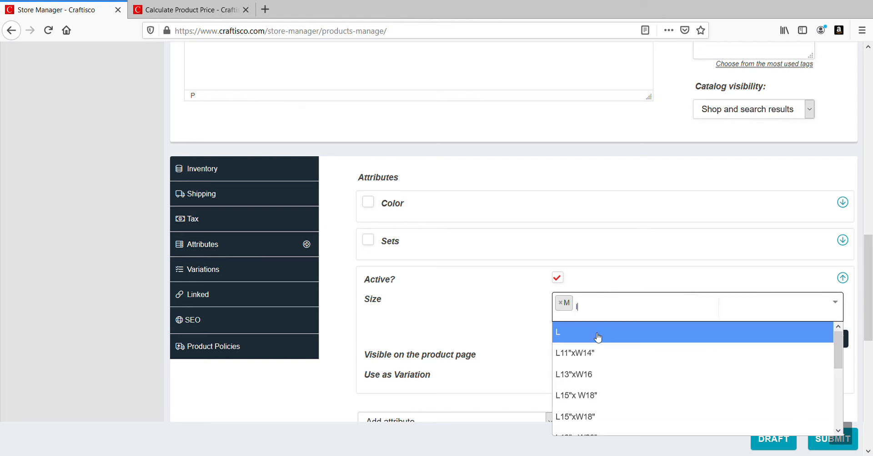
left_click(590, 336)
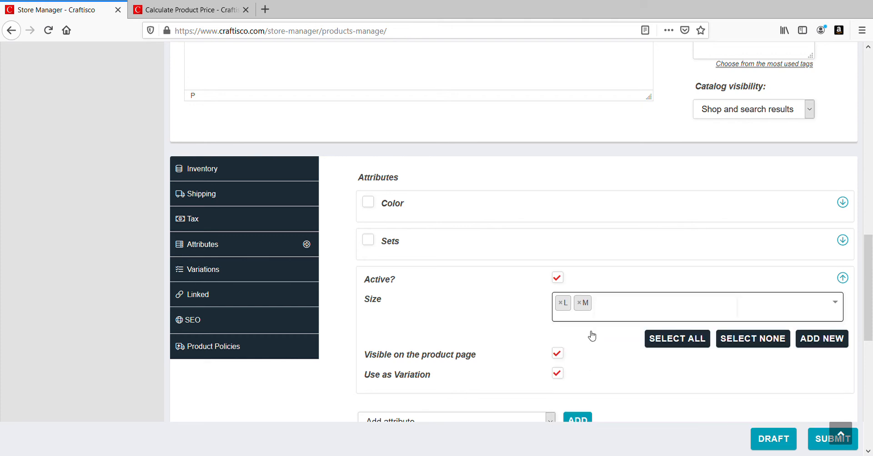
type("x")
scroll(592, 345, "down", 5)
scroll(614, 293, "down", 2)
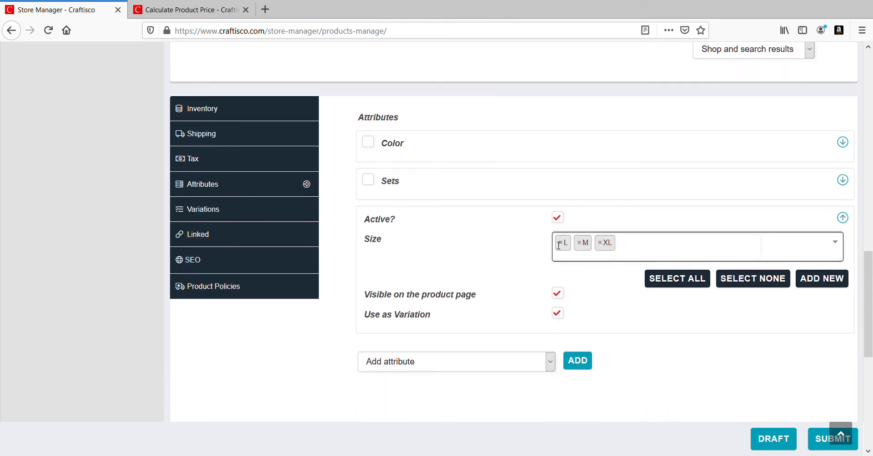
Add XXXL as a new term of the Size attribute
scroll(434, 261, "down", 2)
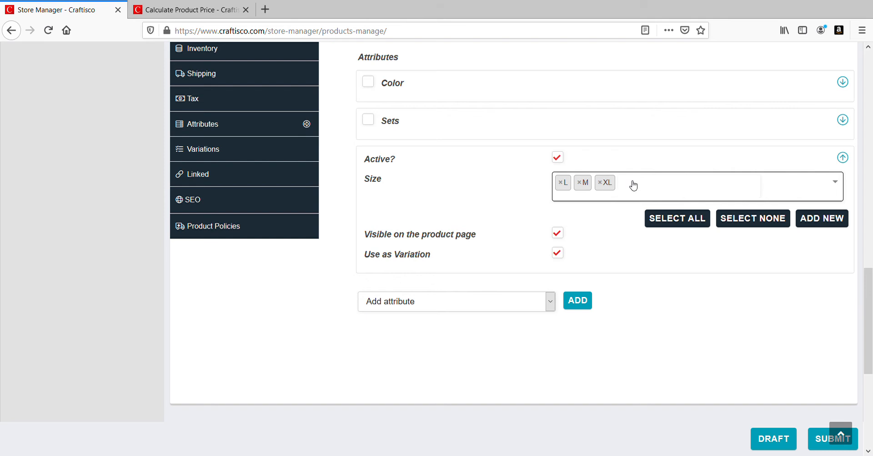
left_click(828, 219)
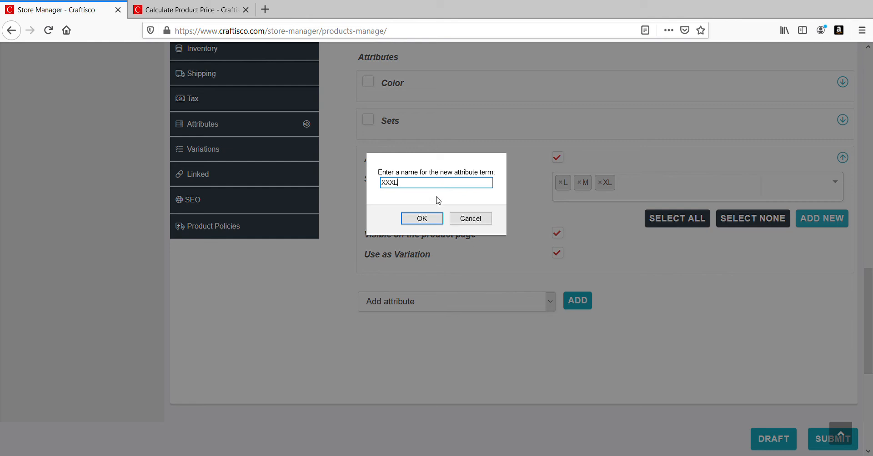
left_click(430, 218)
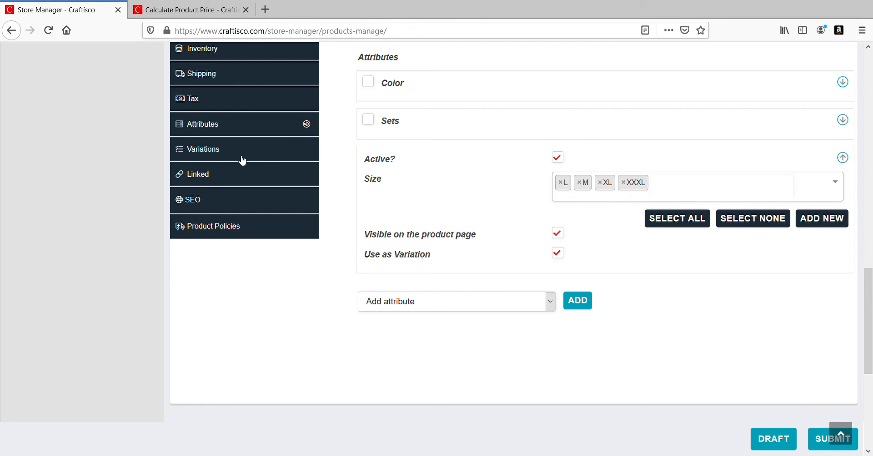
Examine the variation fields and bulk options, comparing them with the sizes chosen in the attribute settings
left_click(209, 150)
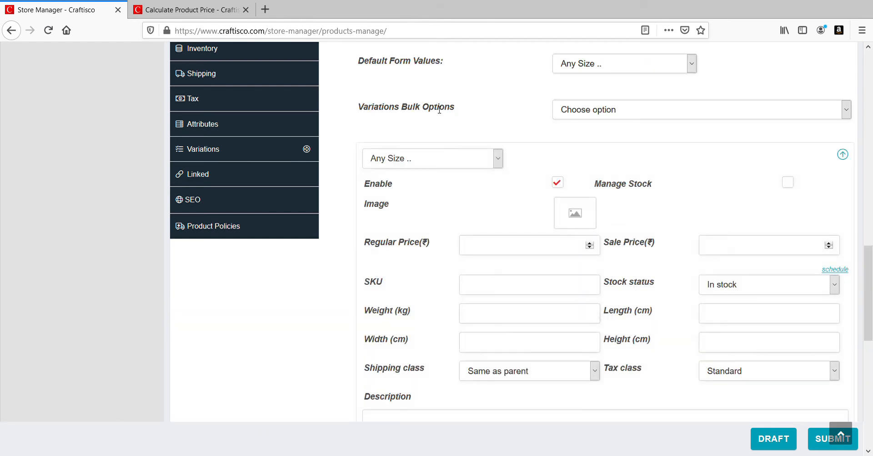
scroll(491, 217, "down", 4)
scroll(665, 277, "up", 5)
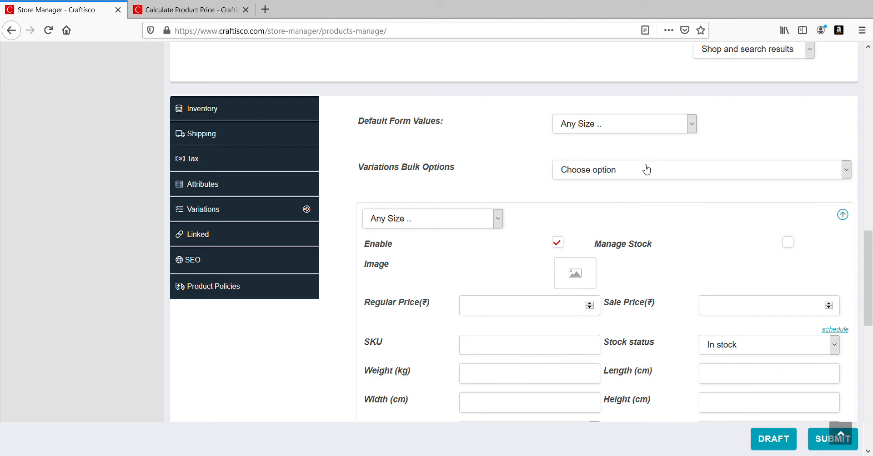
left_click(228, 188)
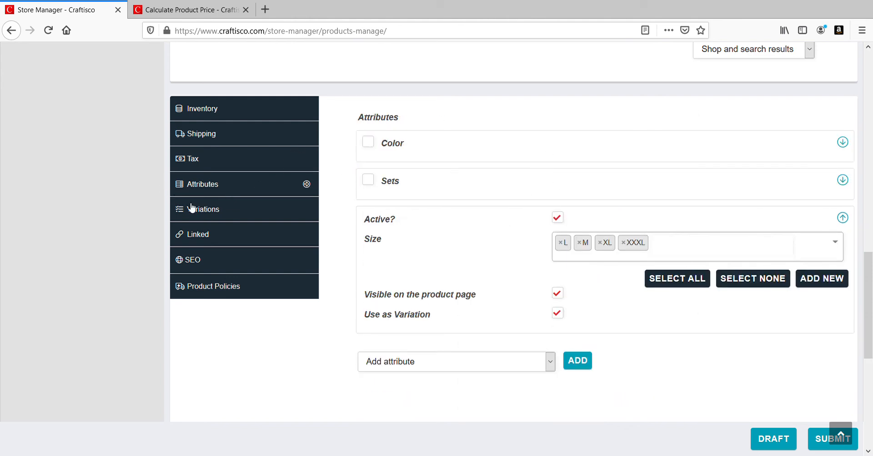
left_click(201, 216)
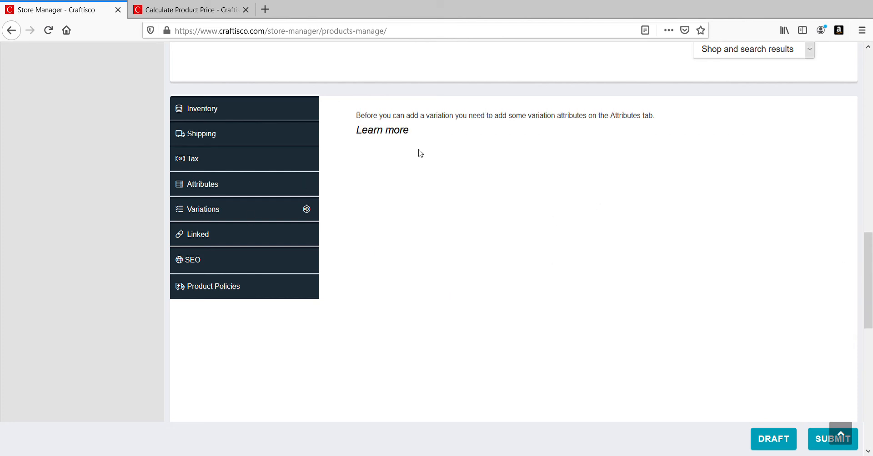
left_click(229, 216)
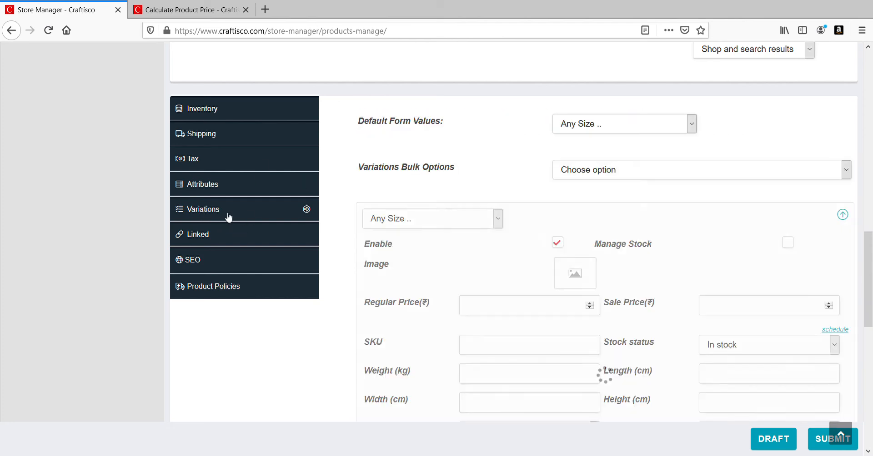
left_click(718, 176)
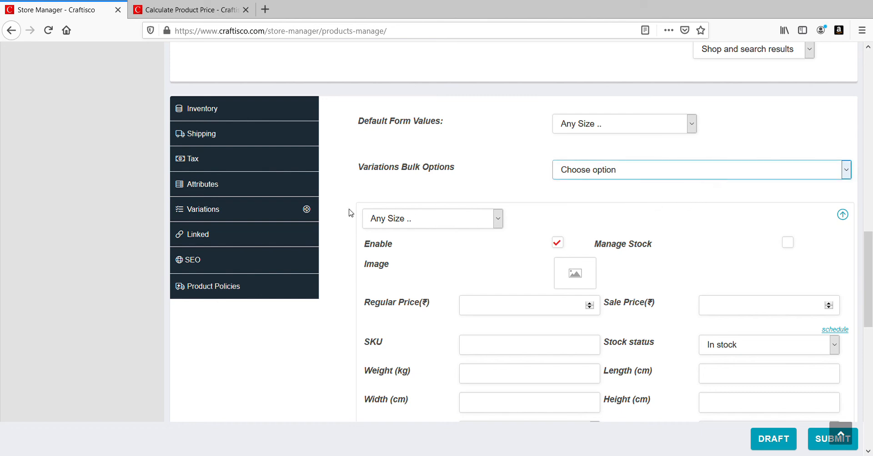
left_click(227, 194)
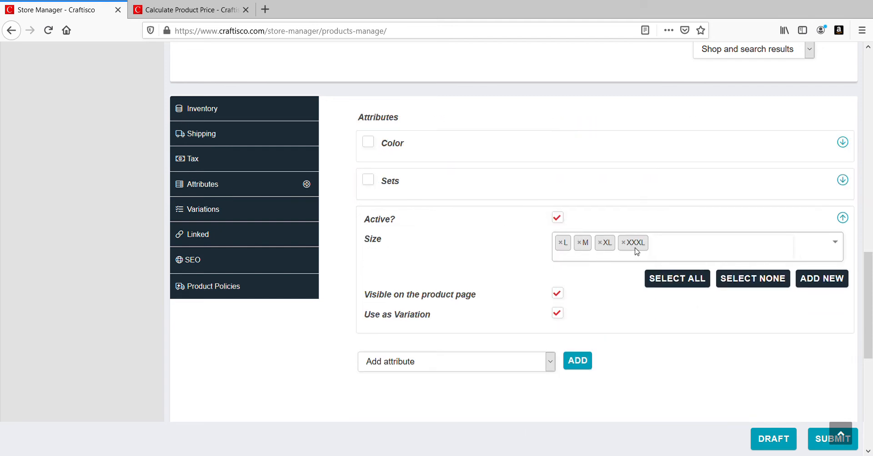
Use the variations bulk option to create a variation for every possible attribute combination, then review the generated size entries
left_click(203, 213)
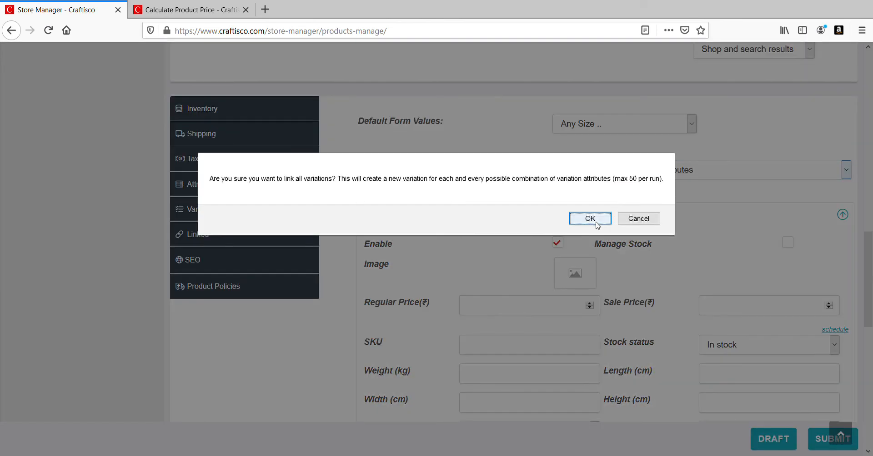
left_click(583, 217)
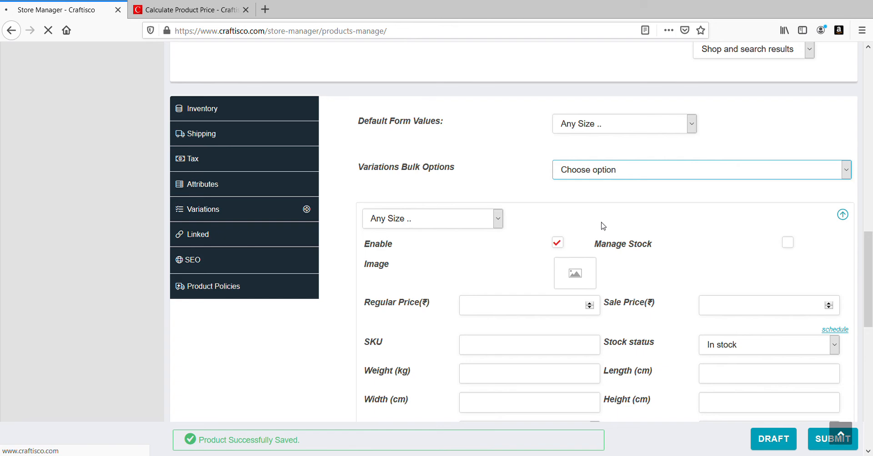
scroll(602, 226, "down", 3)
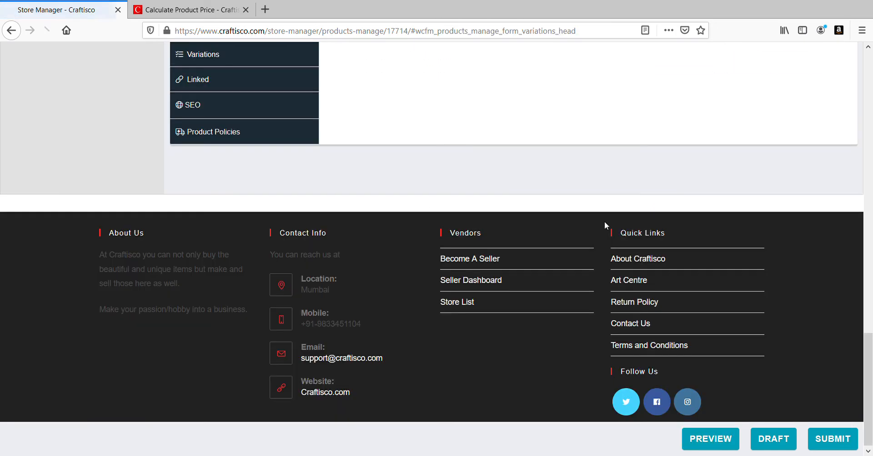
scroll(606, 226, "down", 1)
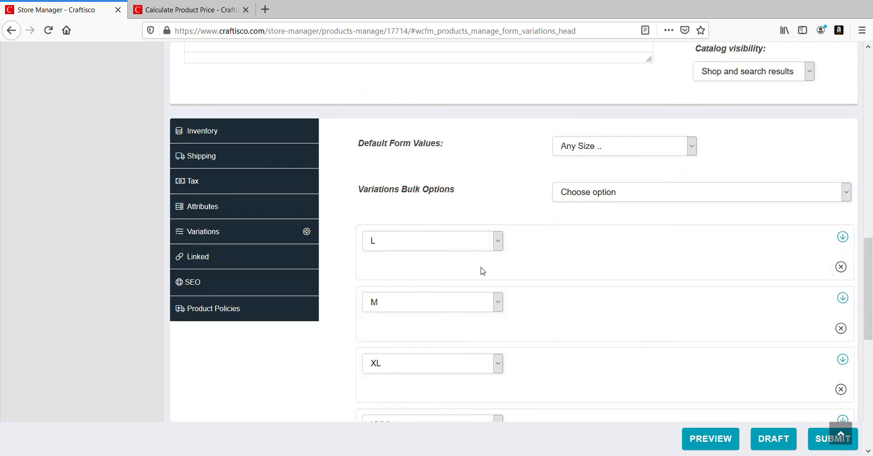
scroll(556, 252, "down", 5)
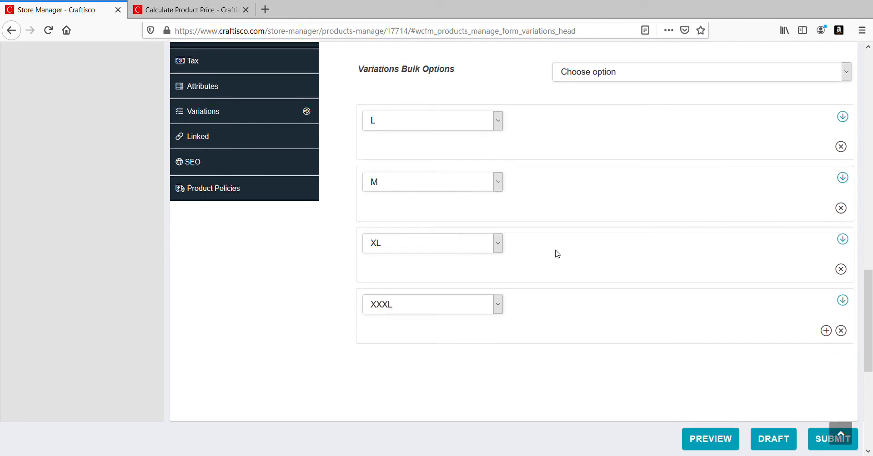
Expand the L variation's details and view the available media library images for it, keeping its current image
scroll(556, 252, "up", 2)
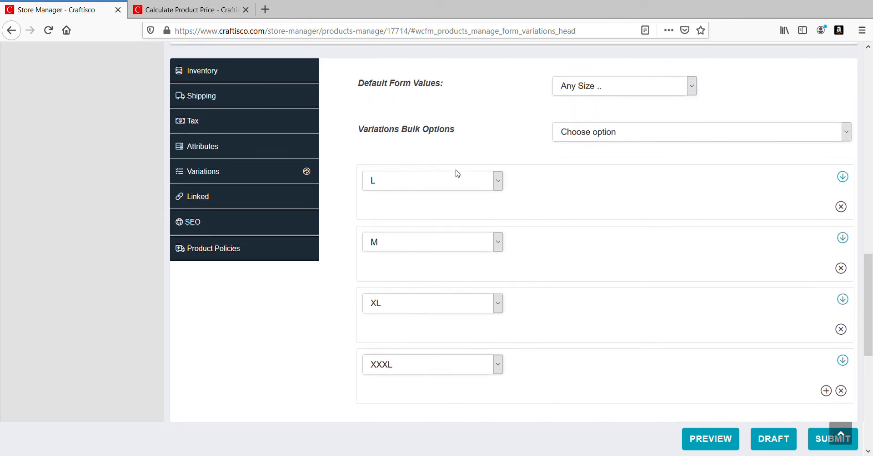
left_click(843, 178)
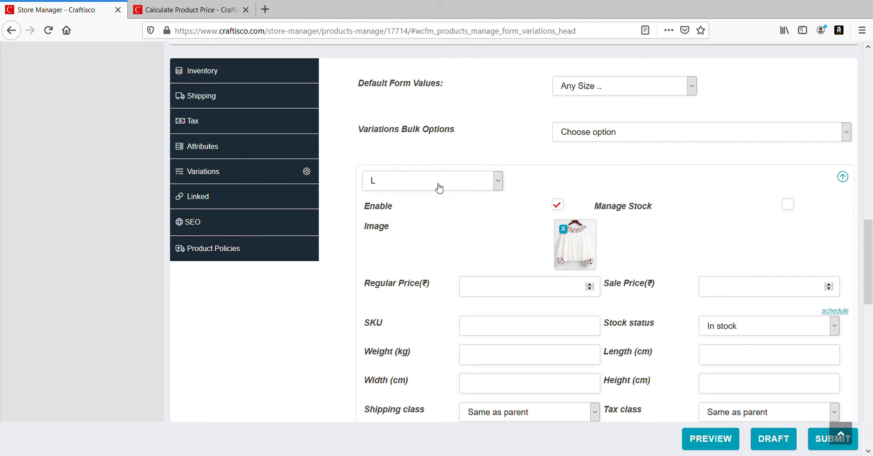
left_click(580, 249)
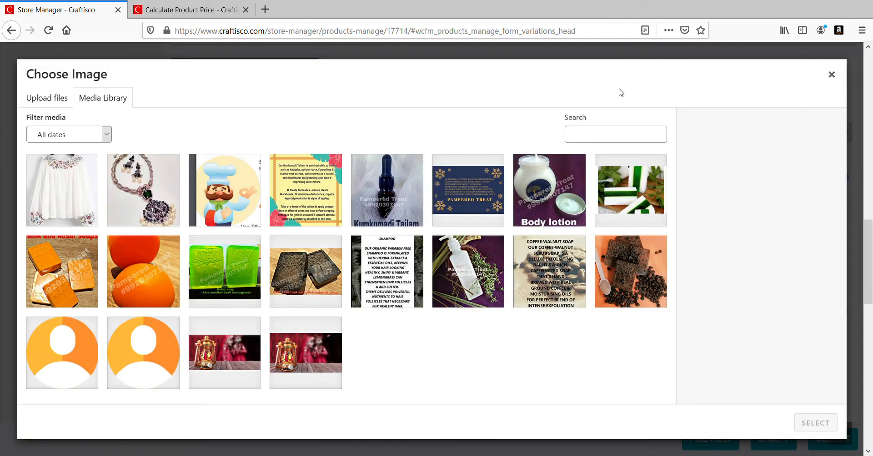
left_click(9, 81)
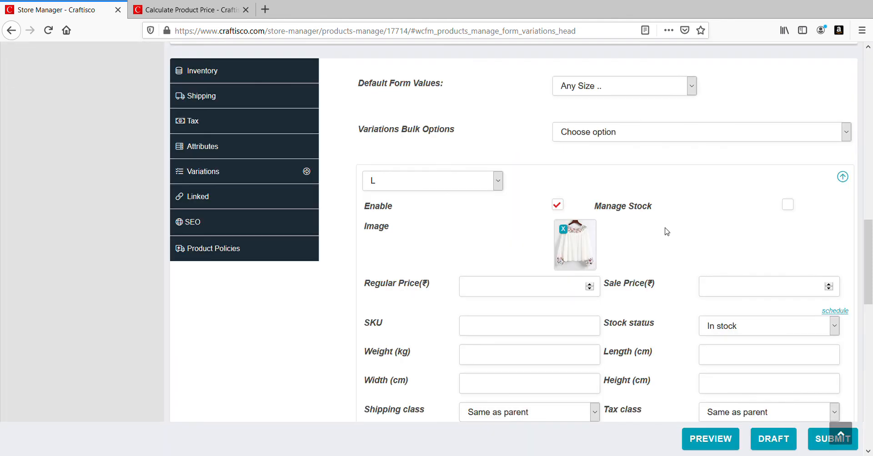
Enable stock management for the L variation and enter regular price 642, stock quantity 10 and SKU 123S
scroll(664, 230, "down", 1)
left_click(789, 146)
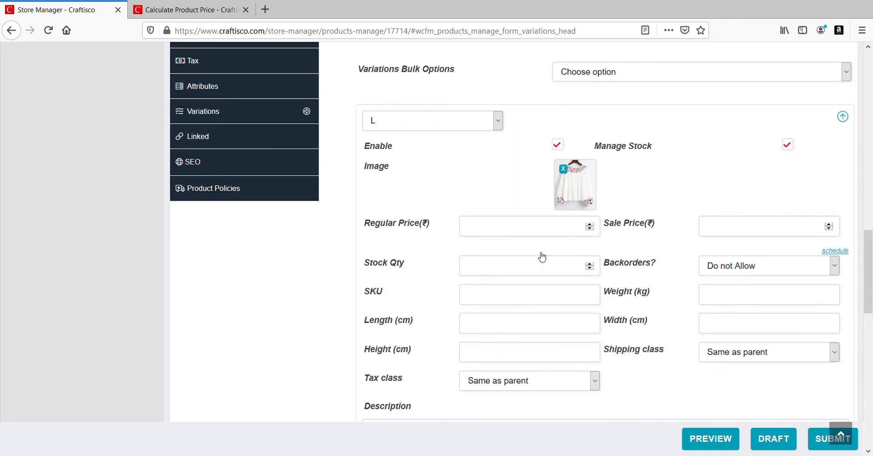
left_click(514, 228)
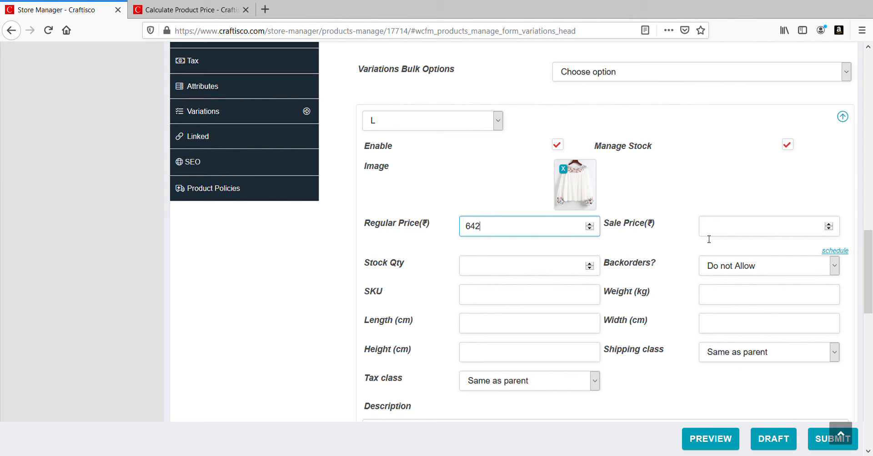
left_click(501, 271)
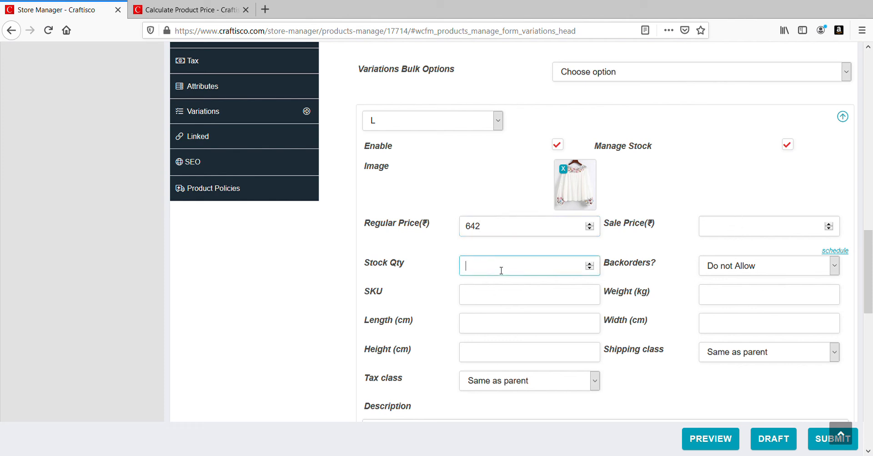
type("10")
left_click(503, 300)
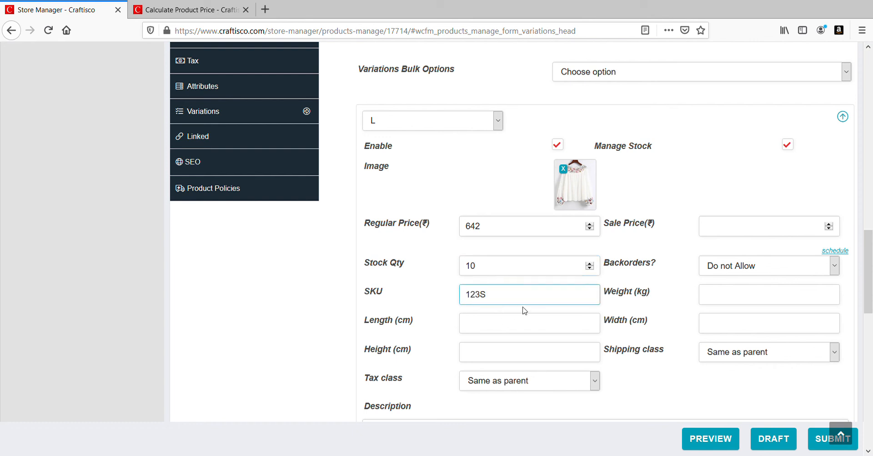
scroll(525, 311, "down", 2)
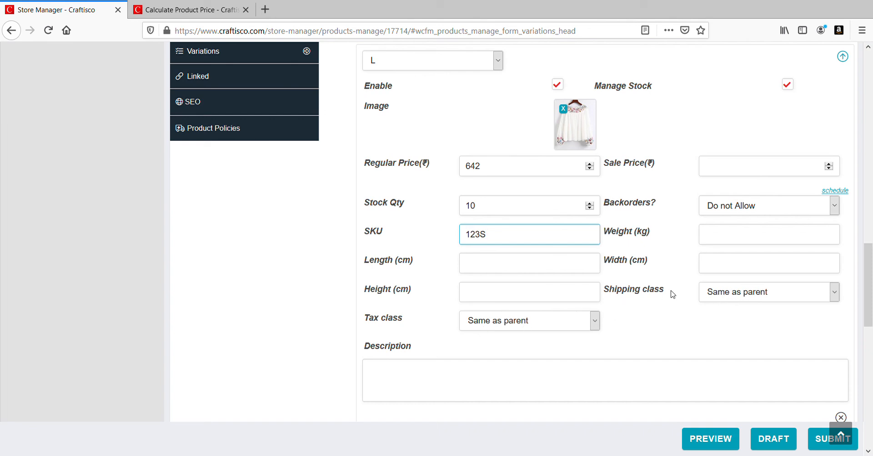
scroll(672, 295, "down", 2)
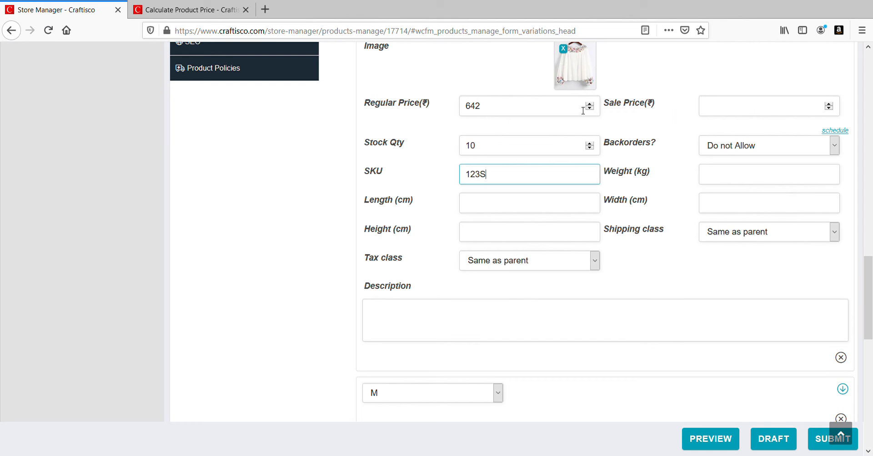
Set the L variation's regular price to 800 and its sale price to 642
left_click_drag(496, 109, 443, 111)
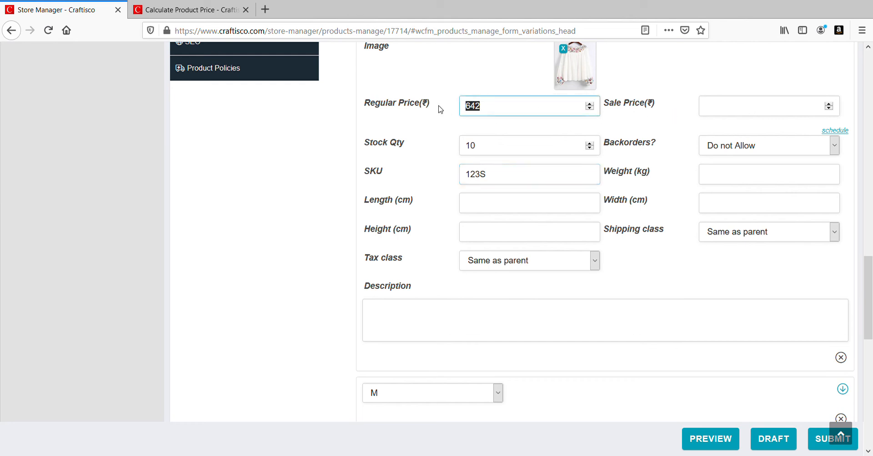
type("7")
type("00")
left_click(736, 112)
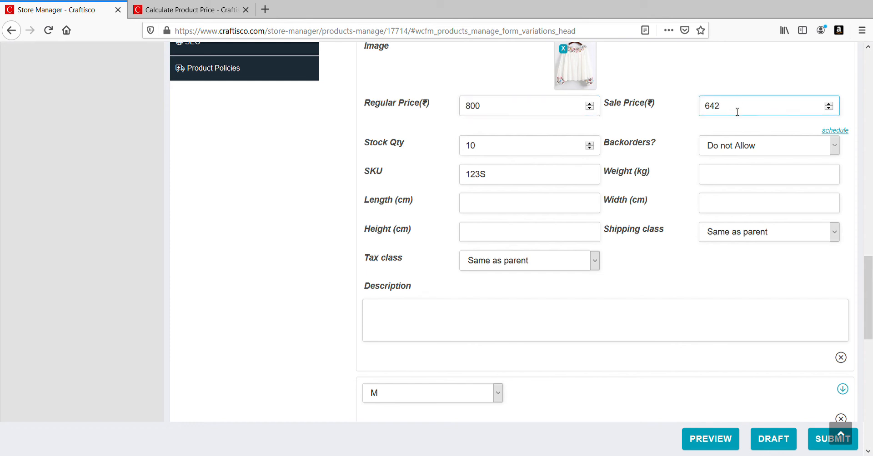
left_click(183, 258)
Enable stock management for the M variation and set regular price 800, sale price 642, stock quantity 10 and SKU rt
scroll(257, 254, "down", 5)
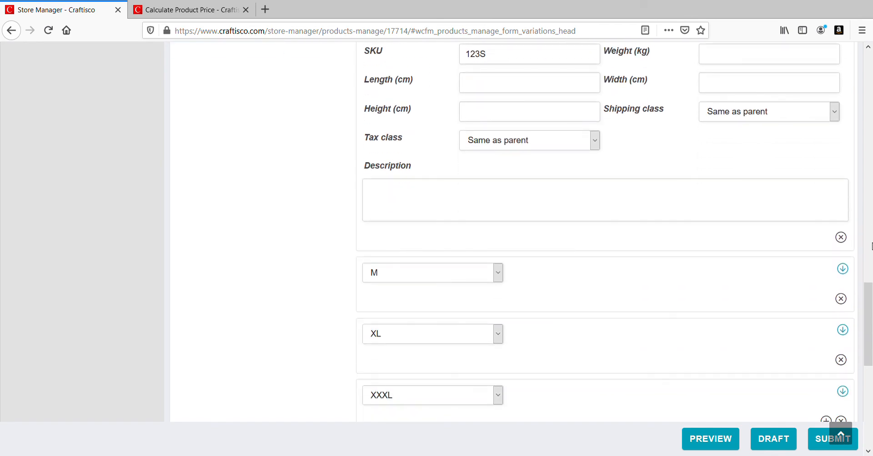
left_click(843, 269)
scroll(802, 257, "down", 4)
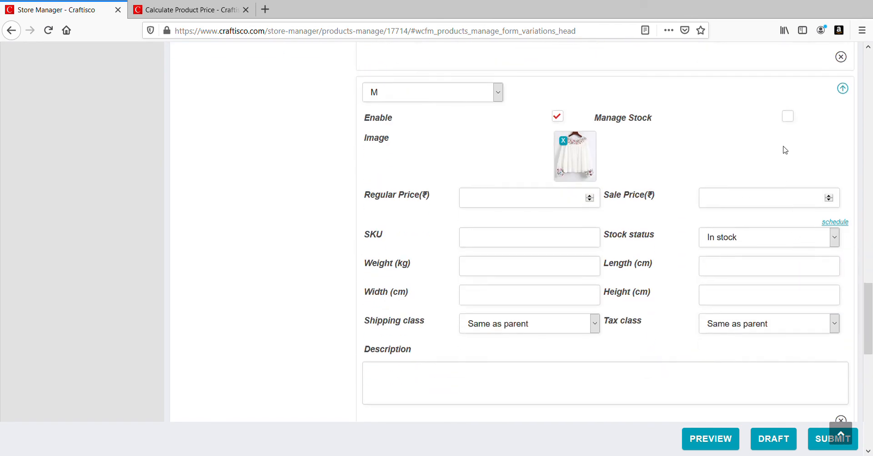
left_click(791, 120)
left_click(512, 199)
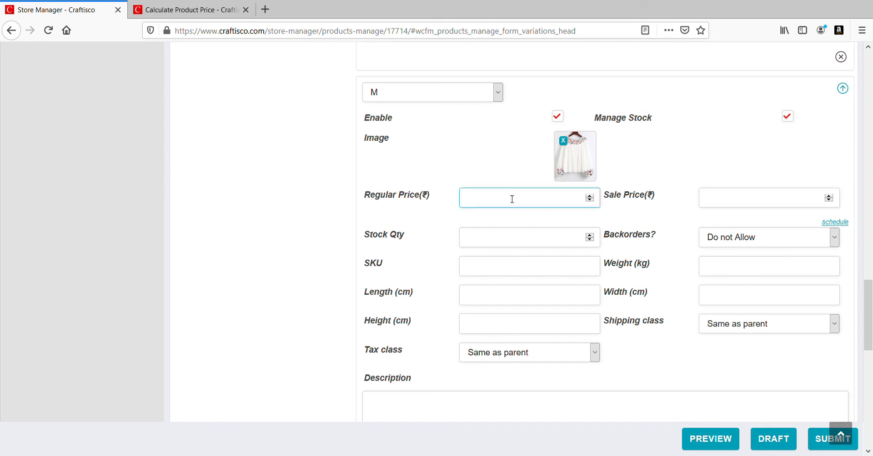
type("800")
left_click(756, 202)
type("642")
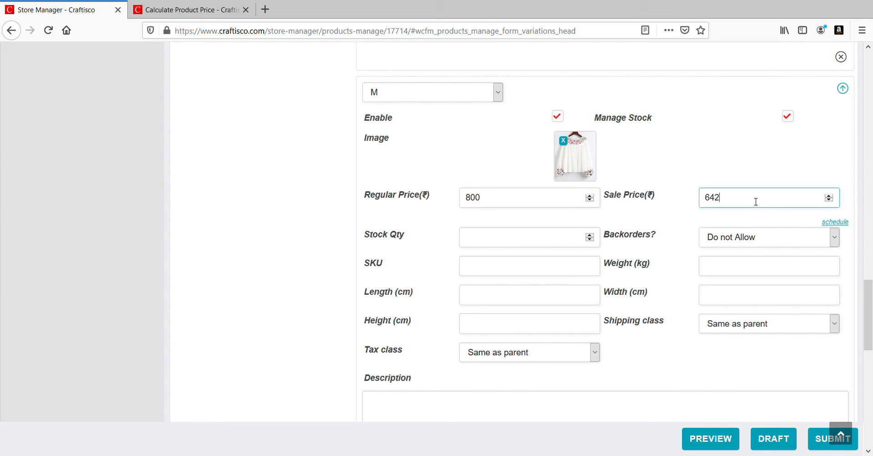
left_click(517, 237)
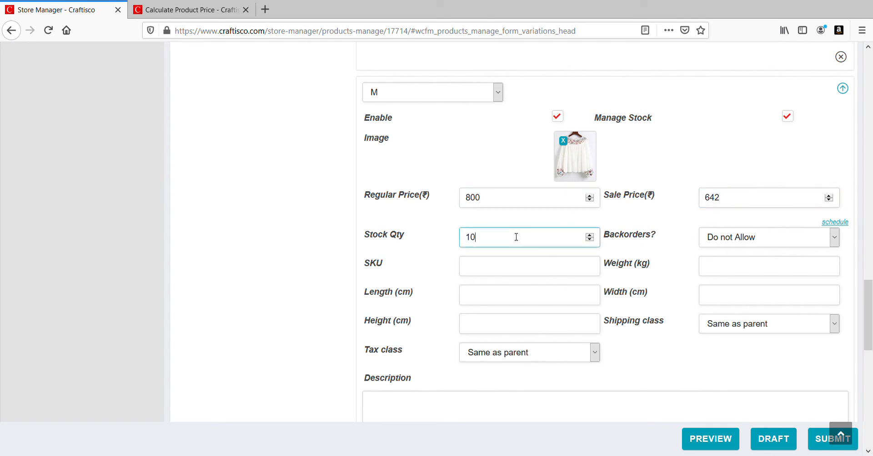
left_click(517, 267)
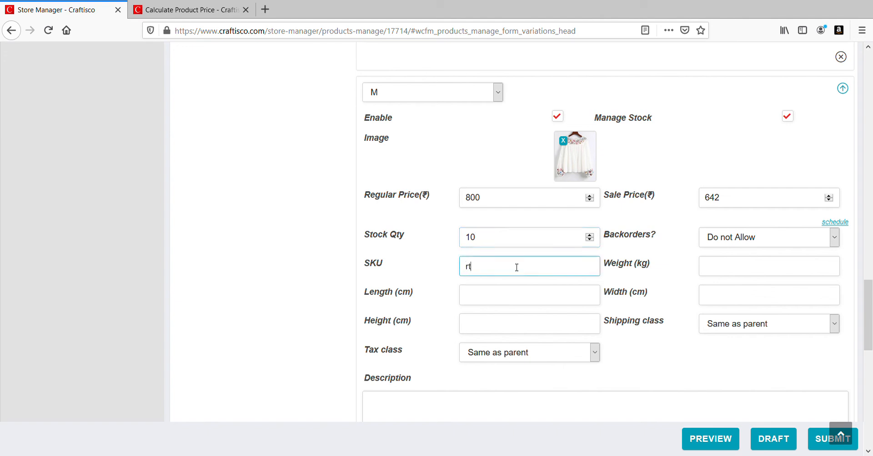
Enable stock management for the XL variation and set regular price 800.1, sale price 699, stock quantity 10 and SKU rt1
scroll(705, 327, "down", 5)
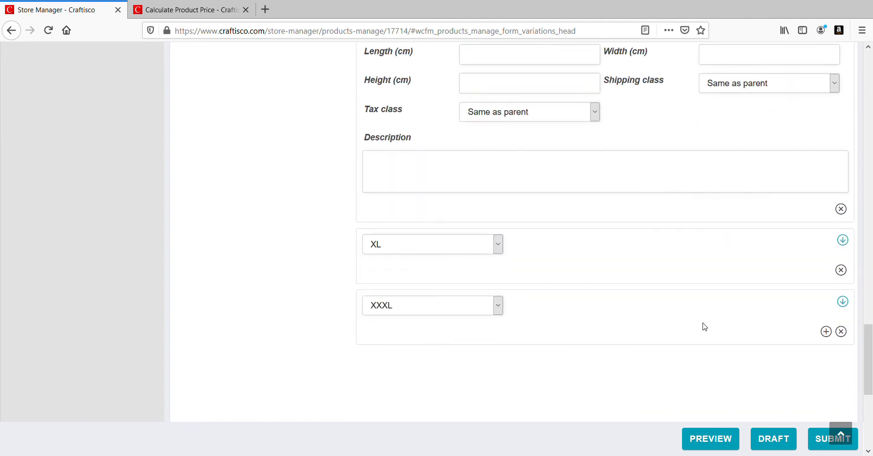
left_click(842, 241)
scroll(777, 245, "down", 4)
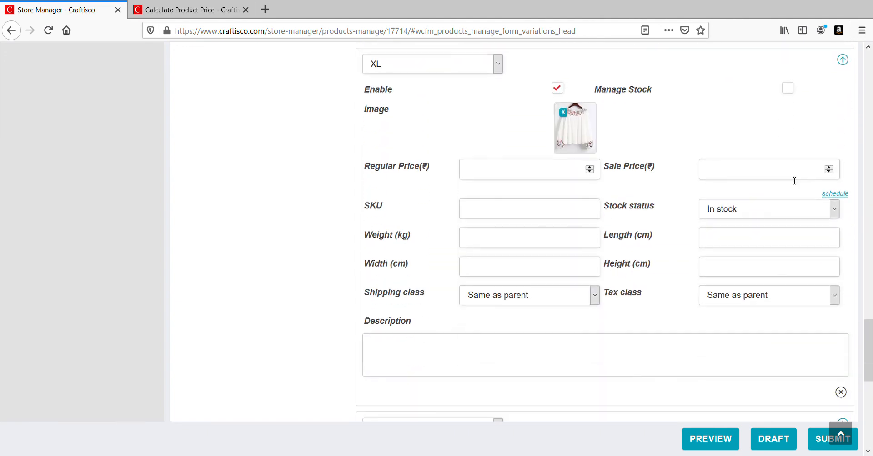
left_click(787, 88)
left_click(506, 179)
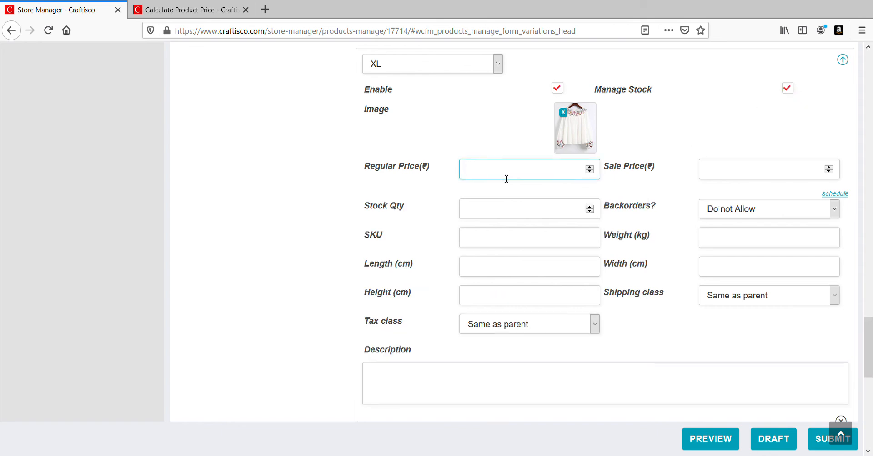
type("800.1")
left_click(766, 169)
type("6")
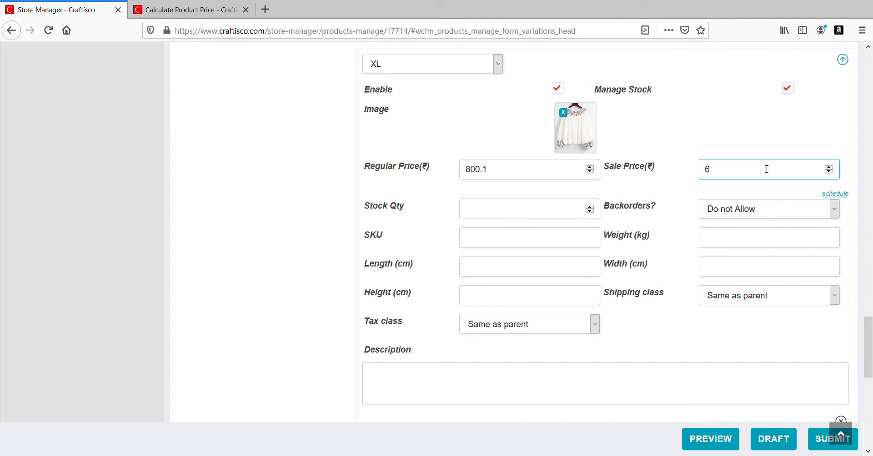
type("99")
scroll(532, 184, "down", 3)
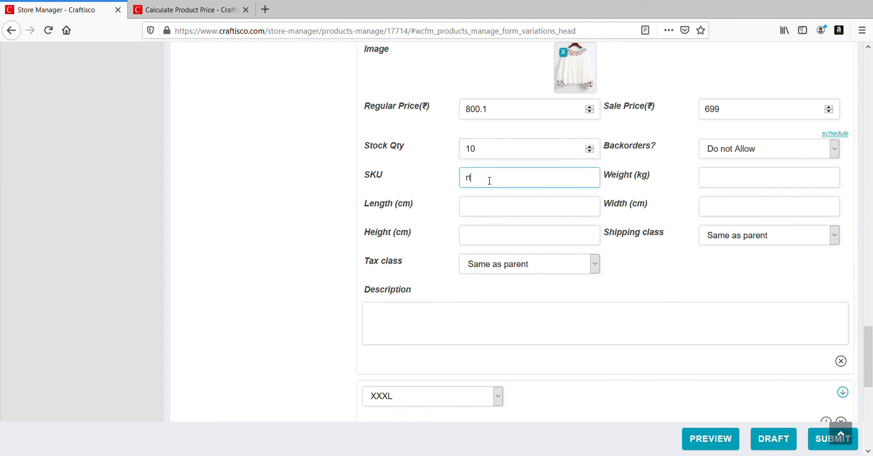
Expand the XXXL variation and set its regular price to 800 and its sale price to 699
scroll(536, 244, "down", 5)
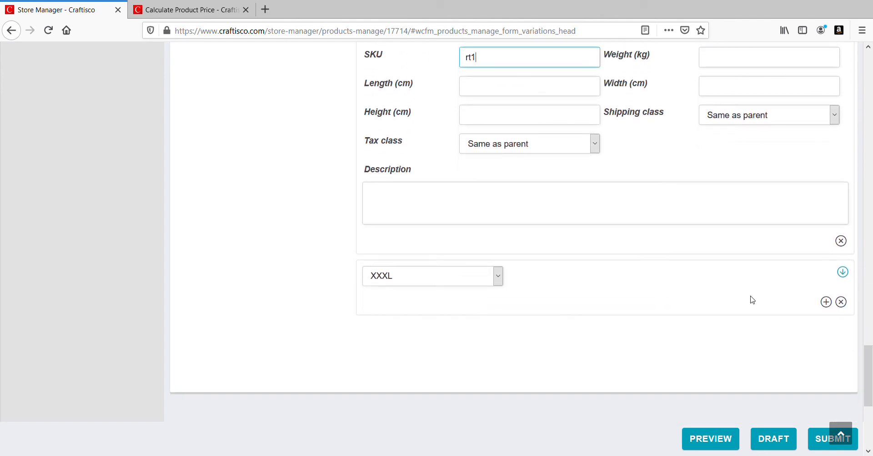
left_click(842, 272)
scroll(498, 337, "down", 5)
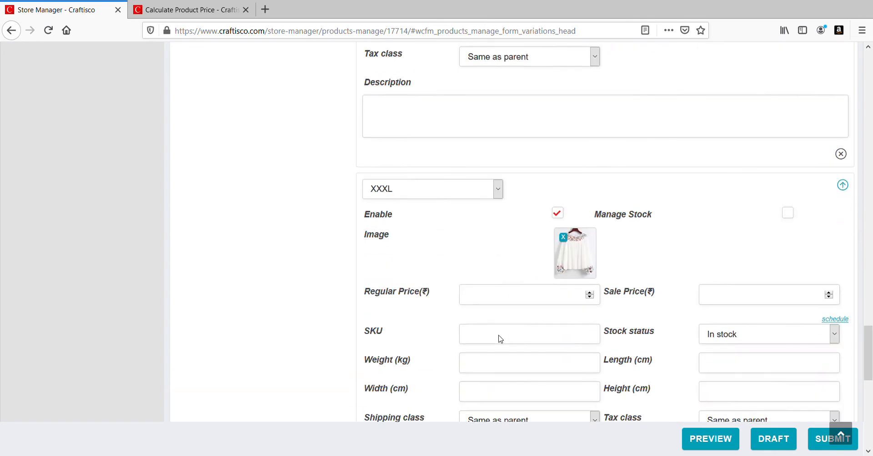
left_click(513, 263)
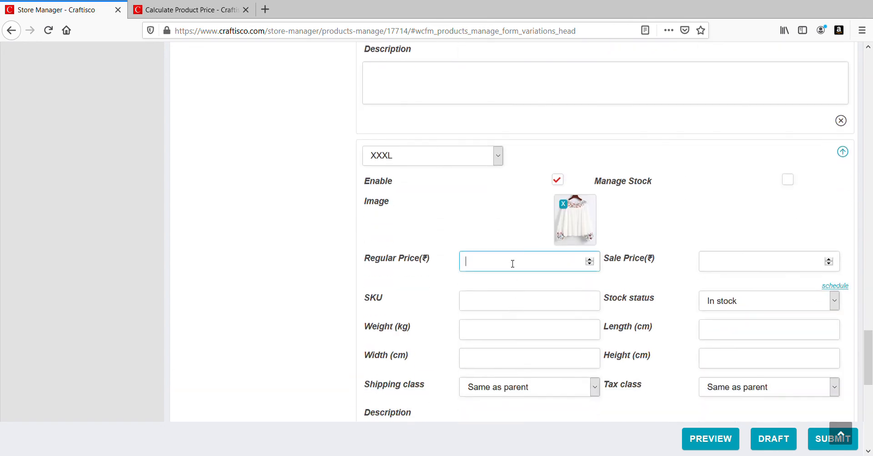
left_click(795, 265)
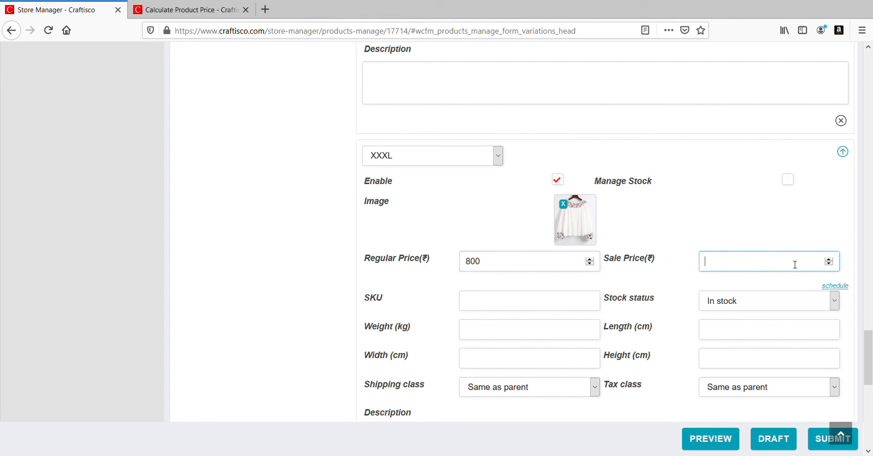
type("699")
Give the XXXL variation the SKU 101T and enable stock management with a stock quantity of 10
scroll(691, 200, "up", 15)
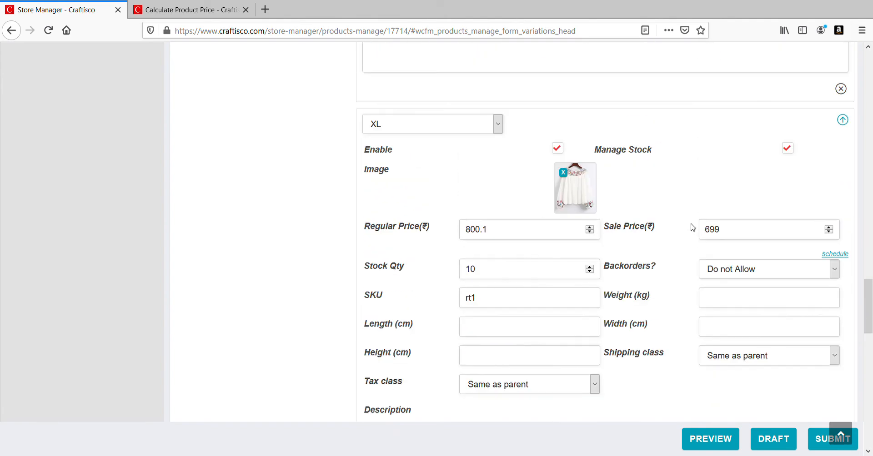
scroll(695, 229, "down", 20)
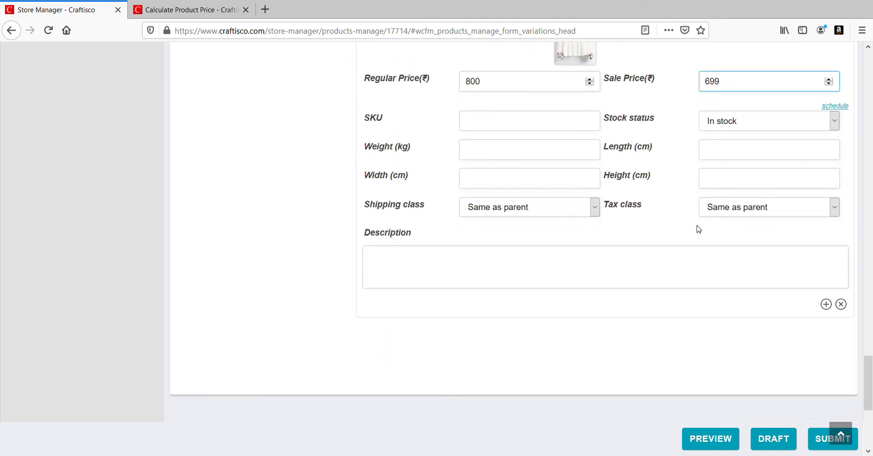
left_click(513, 127)
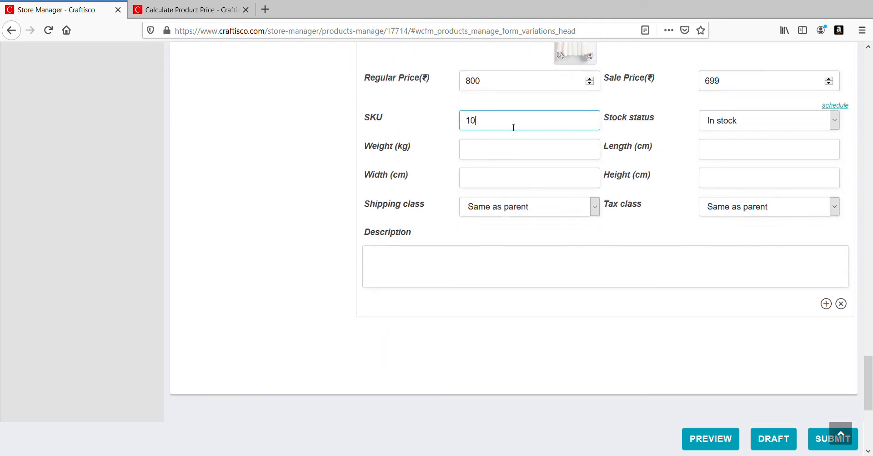
left_click(494, 156)
scroll(513, 158, "up", 5)
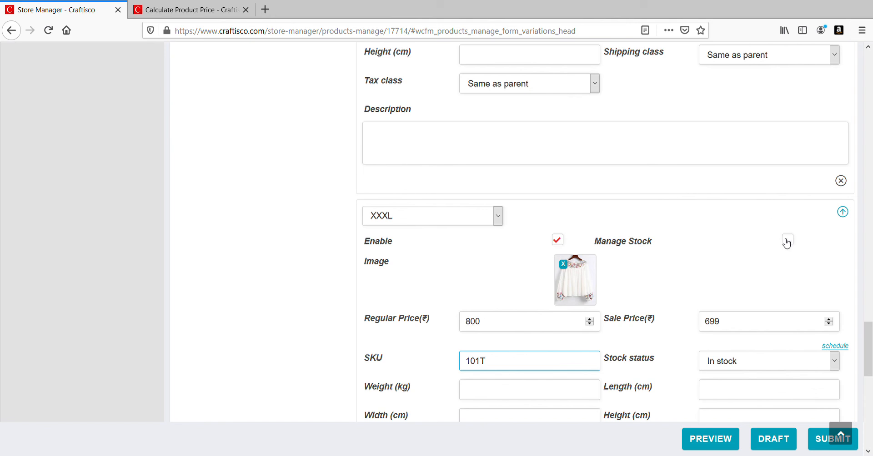
left_click(787, 244)
scroll(791, 246, "down", 4)
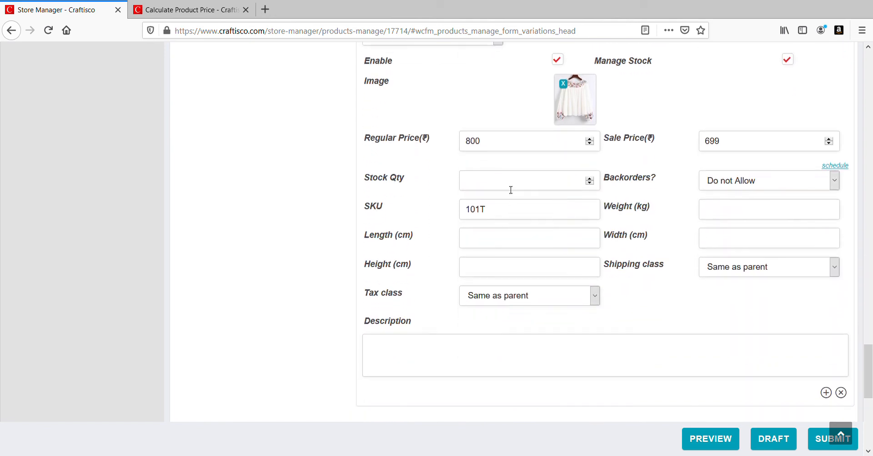
left_click(511, 190)
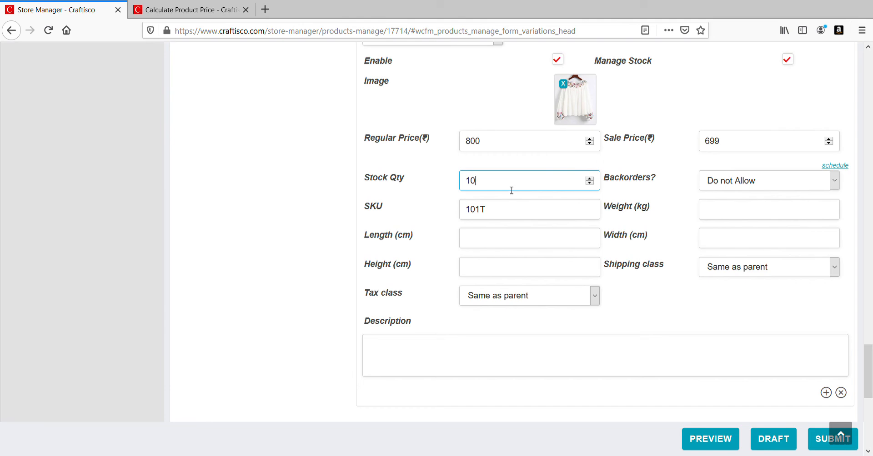
scroll(304, 223, "up", 15)
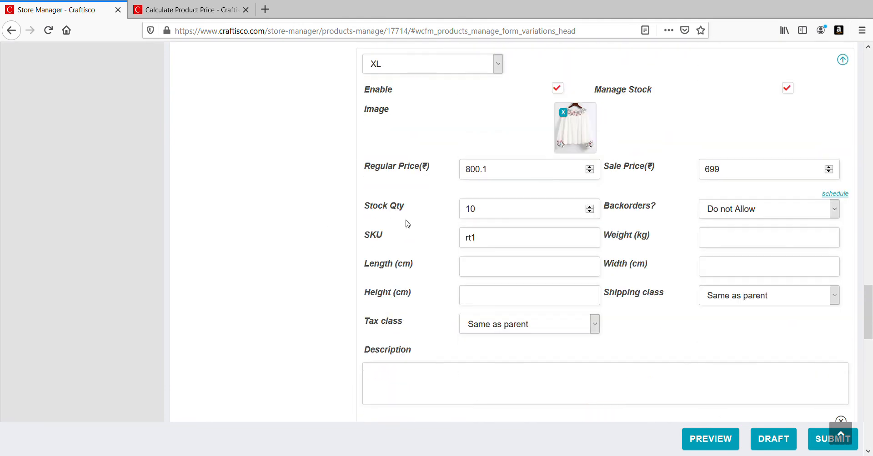
scroll(512, 235, "up", 5)
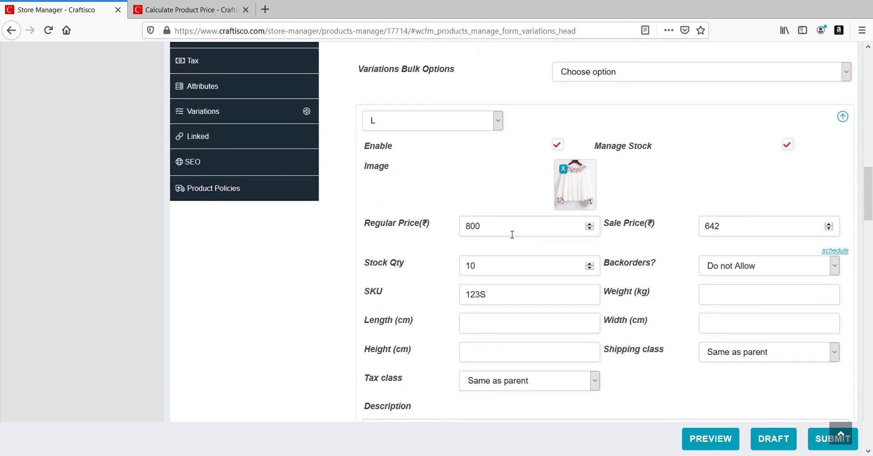
Collapse the details of the L, M, XL and XXXL variations
left_click(842, 236)
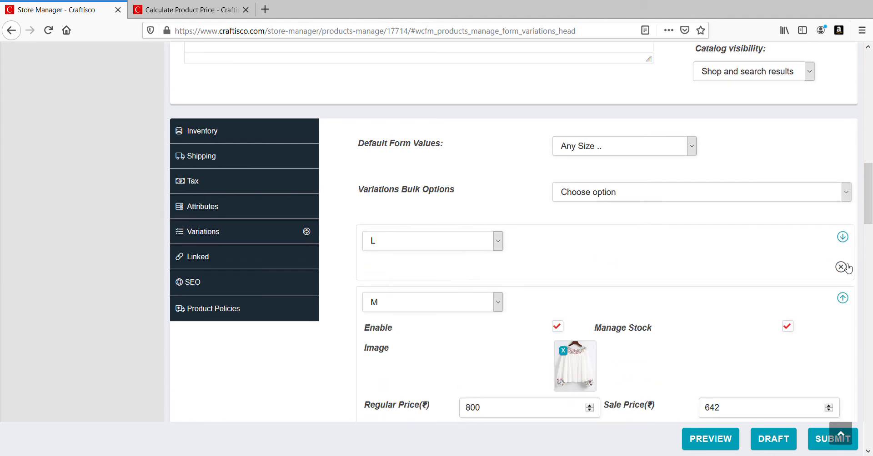
left_click(843, 298)
left_click(844, 363)
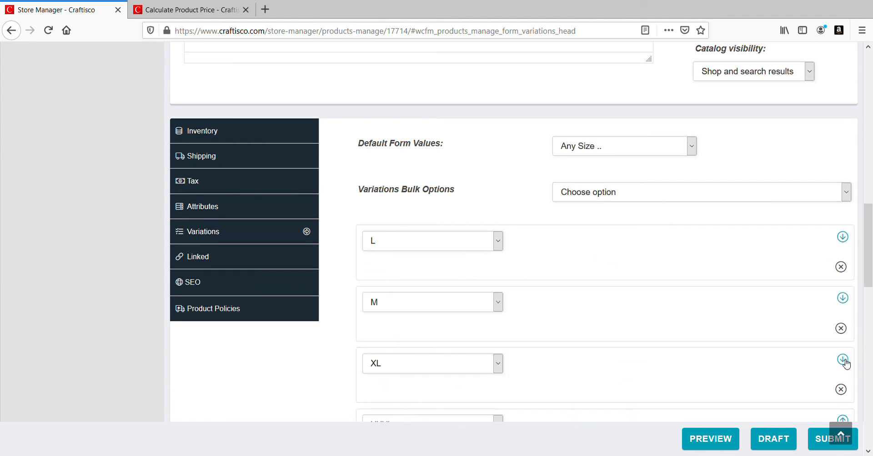
scroll(844, 363, "down", 1)
left_click(843, 361)
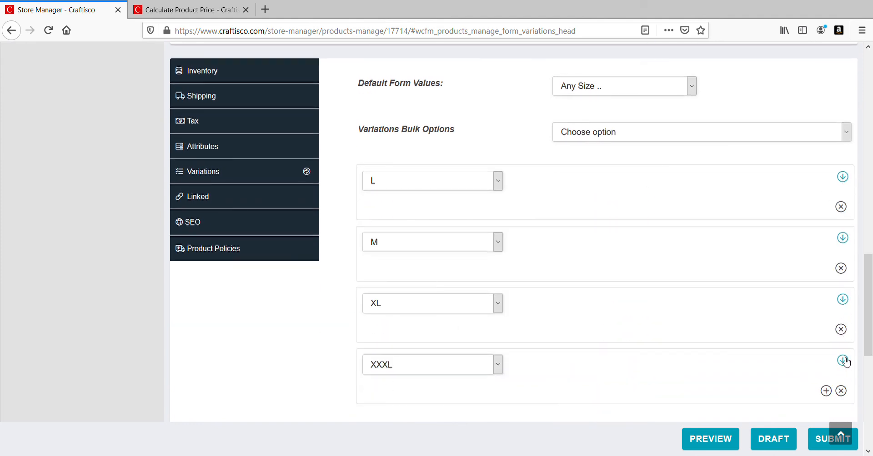
Review the values selected for the Size attribute, and return to the list of product variations
left_click(184, 147)
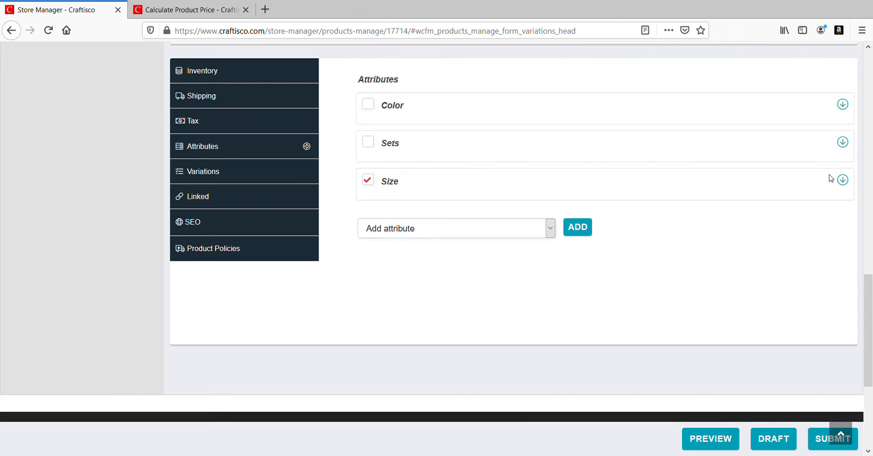
left_click(844, 181)
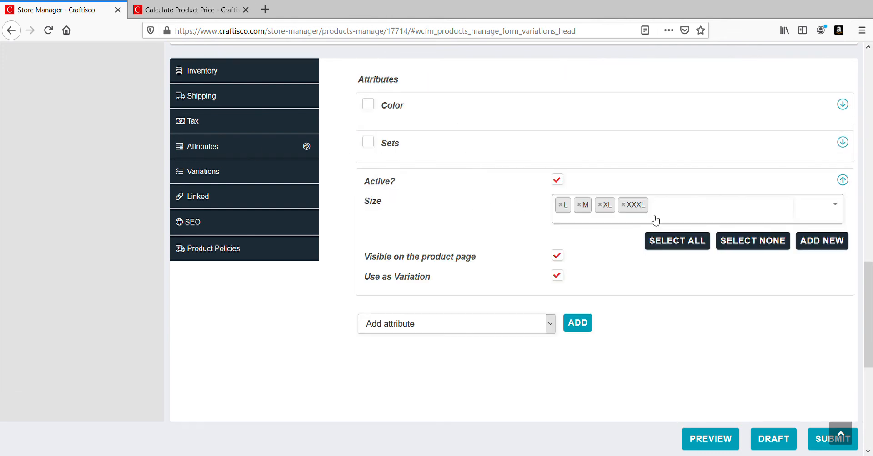
left_click(202, 178)
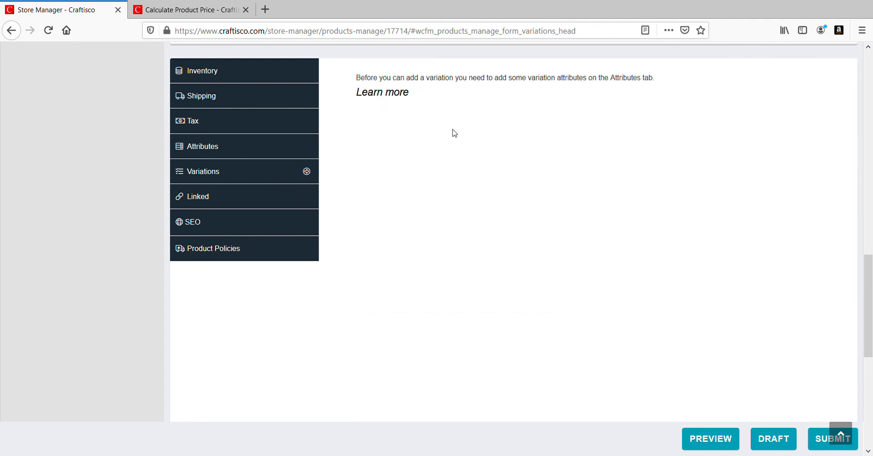
left_click(764, 139)
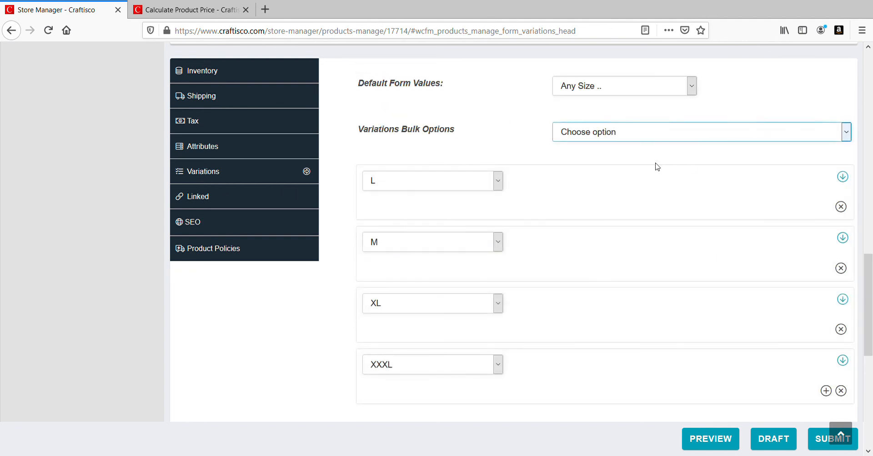
left_click(489, 145)
Expand the L variation and review its prices, stock quantity, SKU and remaining fields
left_click(843, 177)
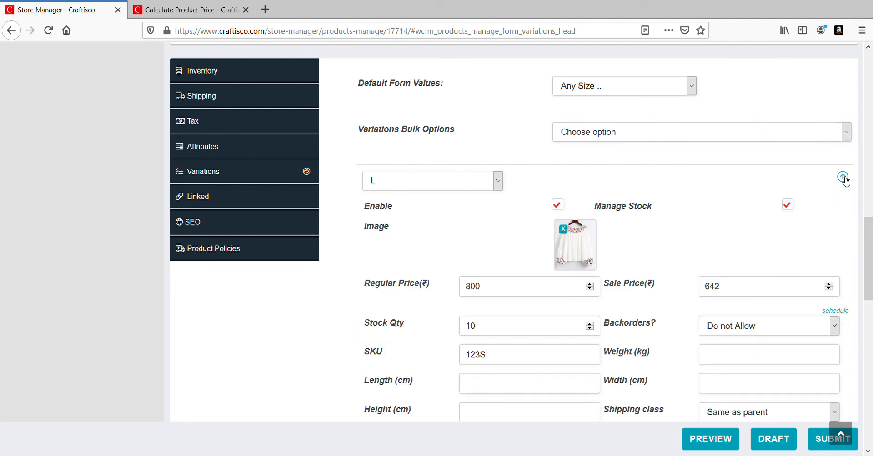
scroll(699, 222, "up", 3)
scroll(574, 246, "down", 2)
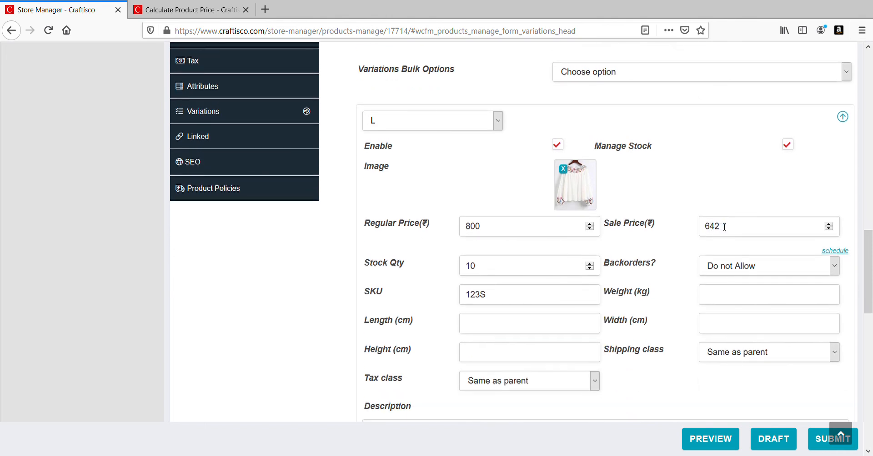
scroll(724, 226, "down", 2)
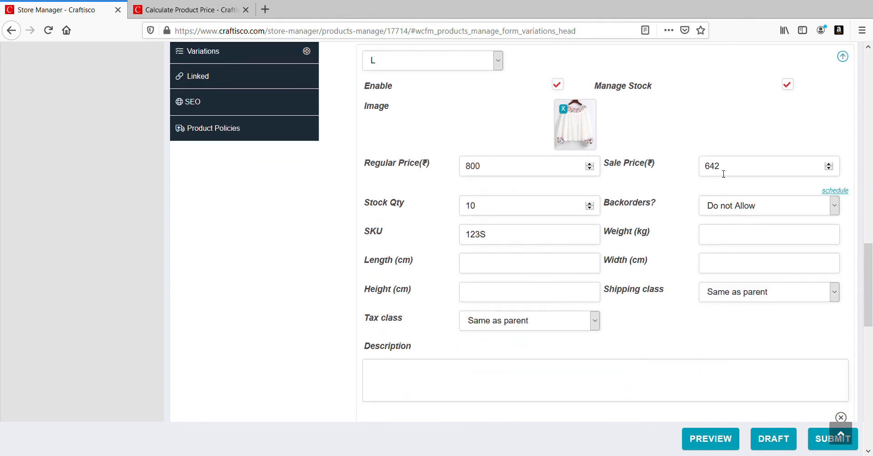
scroll(235, 127, "up", 4)
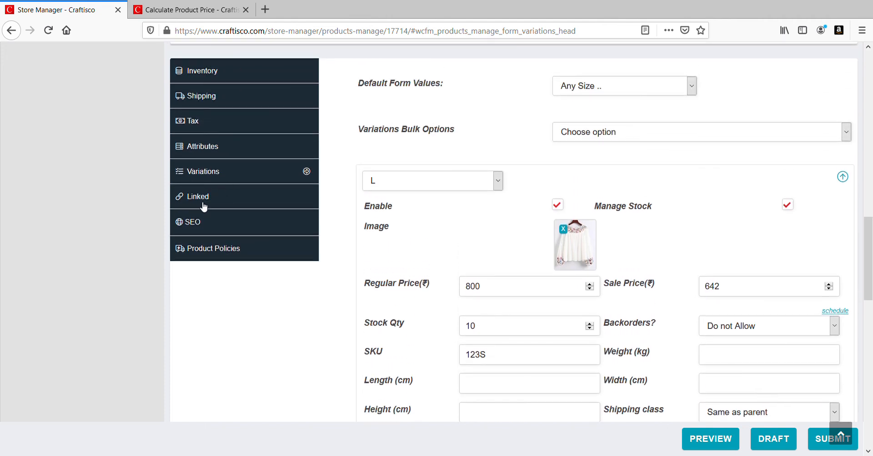
Look over the up-sell and cross-sell settings and the SEO keyword and meta description fields
left_click(203, 204)
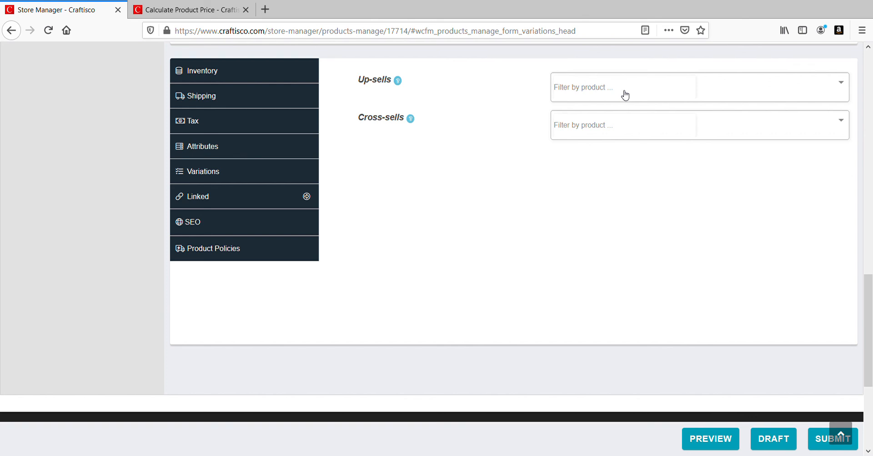
left_click(186, 223)
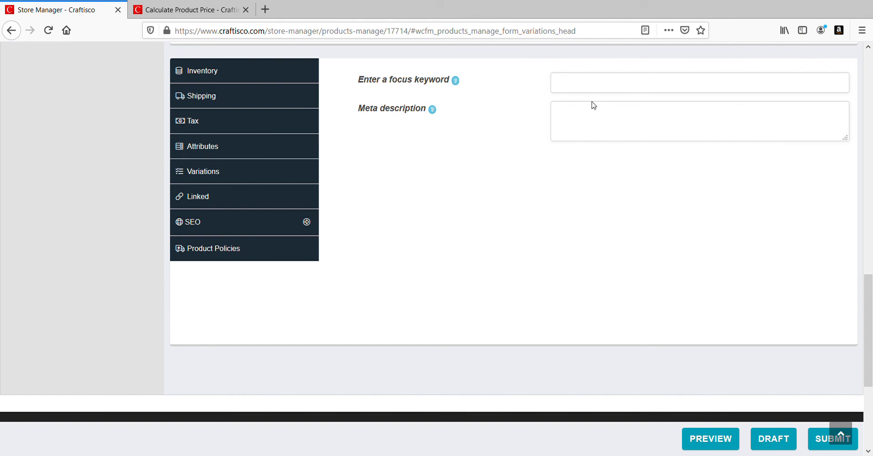
Enter the shipping policy "6-7 days of delivery" and the refund policy "Only if damaged", leaving the cancellation policy blank
left_click(195, 248)
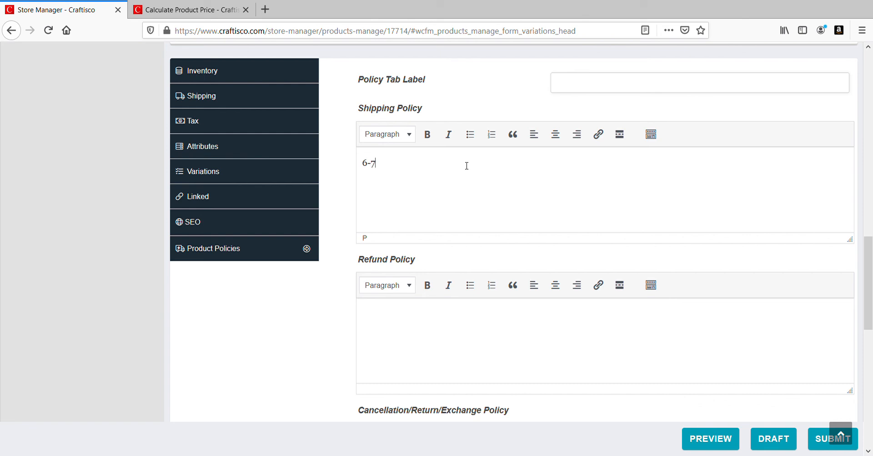
type("days of delivery")
scroll(467, 165, "down", 5)
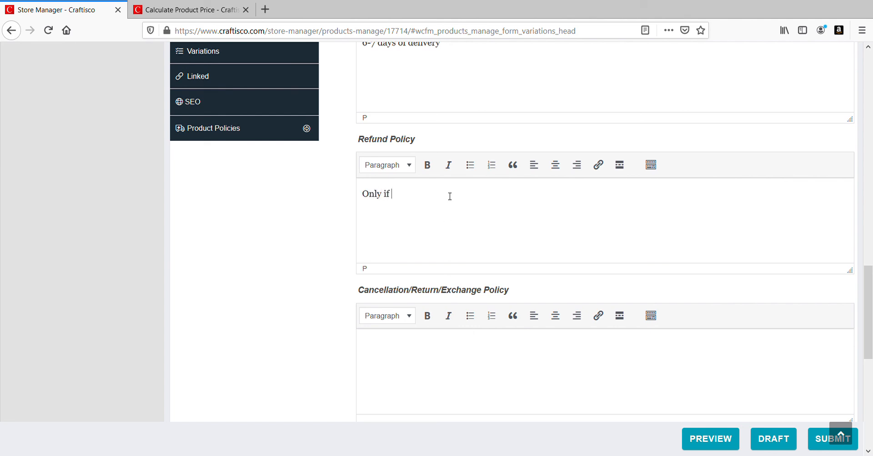
type("damaged")
left_click(421, 354)
scroll(403, 269, "down", 2)
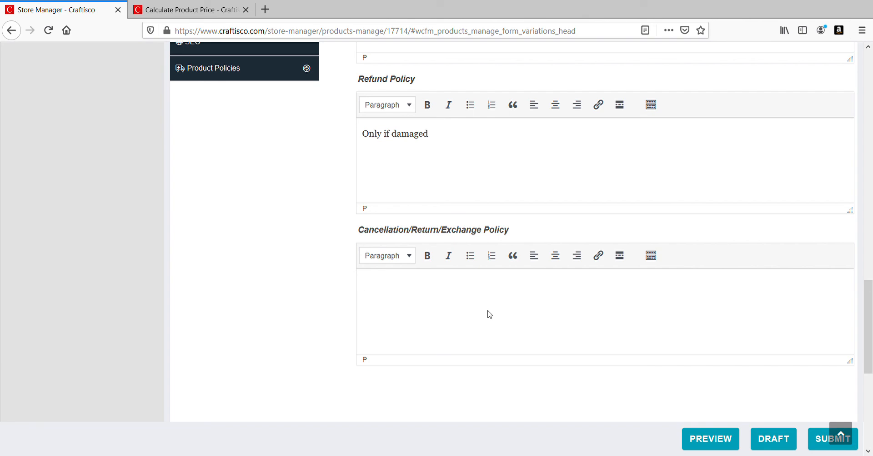
Look back over the product form and try to submit the product for publishing
scroll(489, 315, "up", 5)
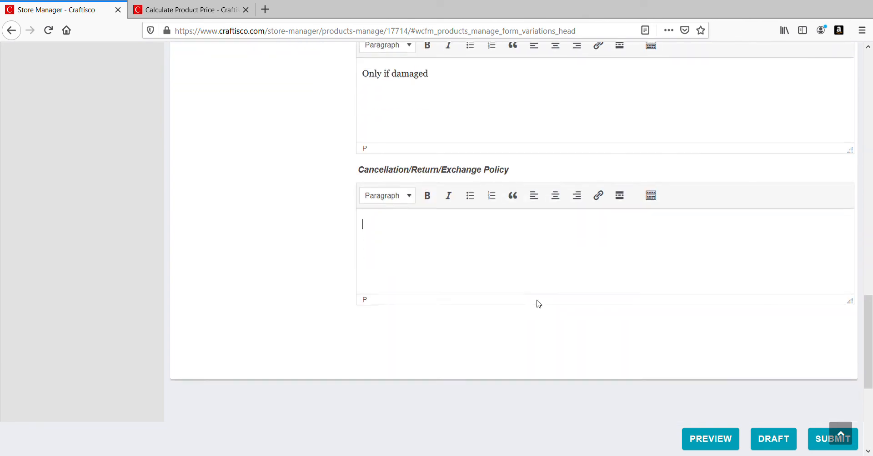
scroll(519, 281, "up", 10)
scroll(518, 280, "down", 5)
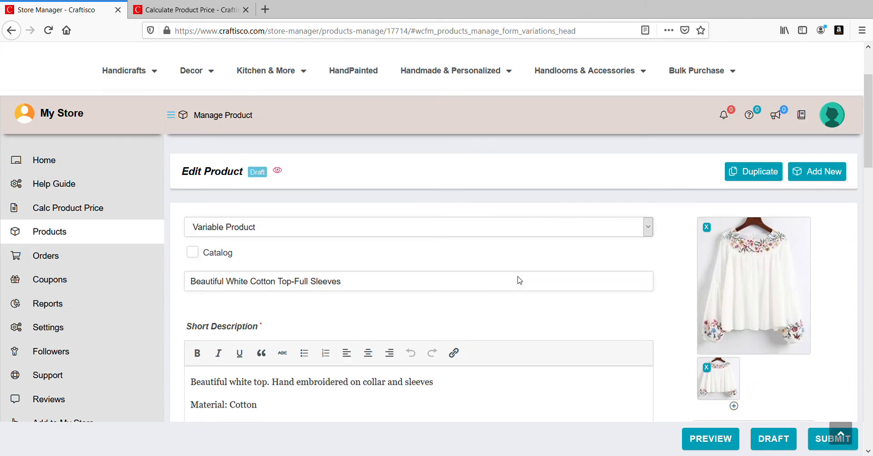
scroll(554, 317, "down", 5)
left_click(820, 438)
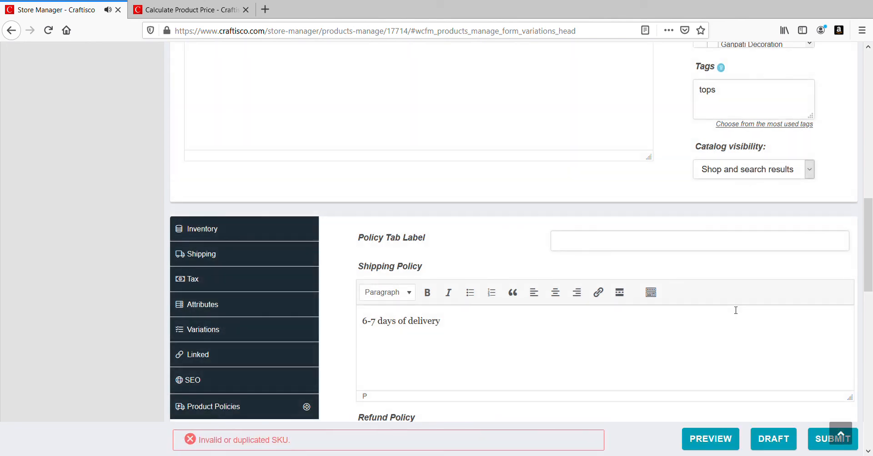
Return to the variations and check the SKUs of the L and M variations for a duplicate
scroll(491, 391, "down", 2)
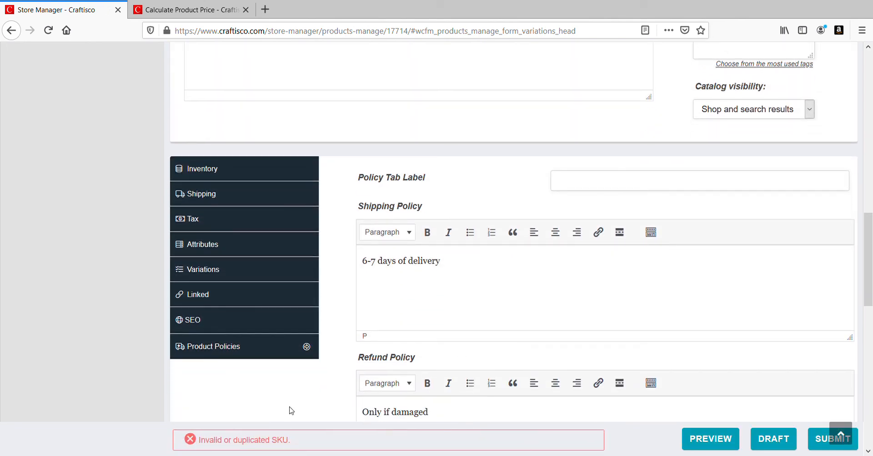
left_click(213, 271)
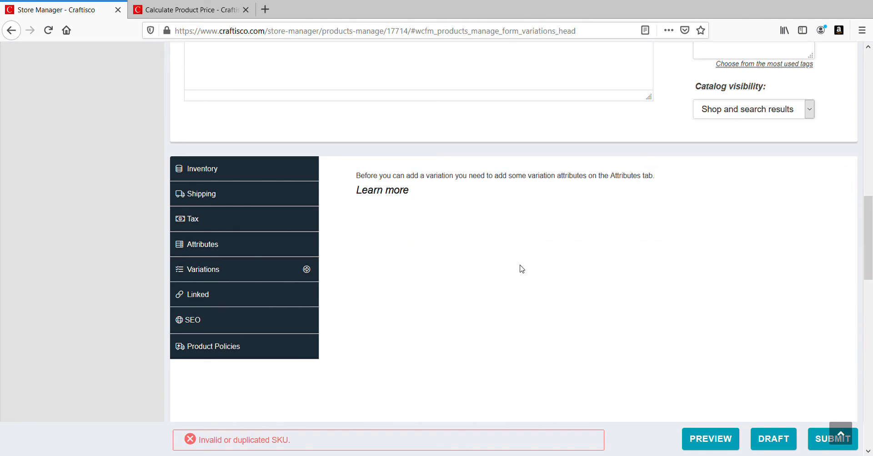
scroll(529, 268, "down", 5)
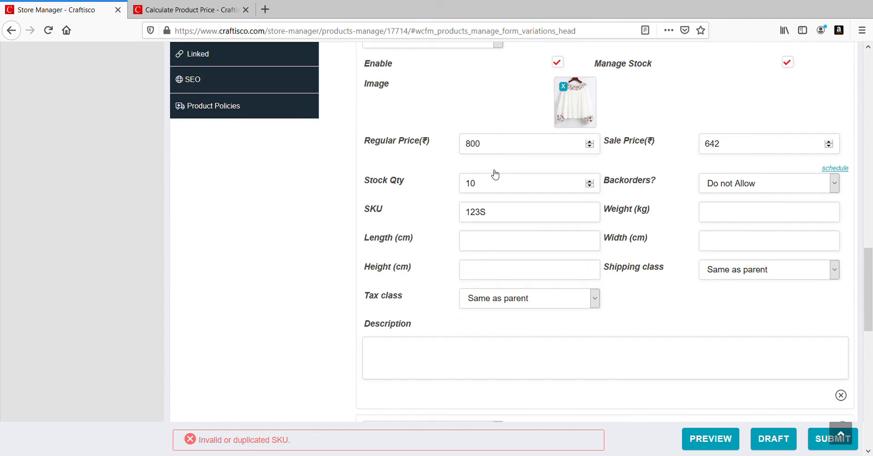
scroll(497, 214, "down", 6)
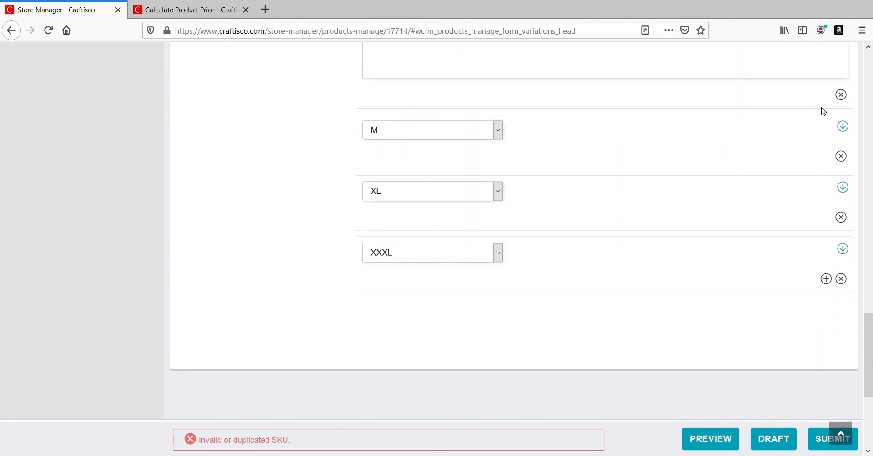
left_click(842, 126)
scroll(489, 288, "down", 5)
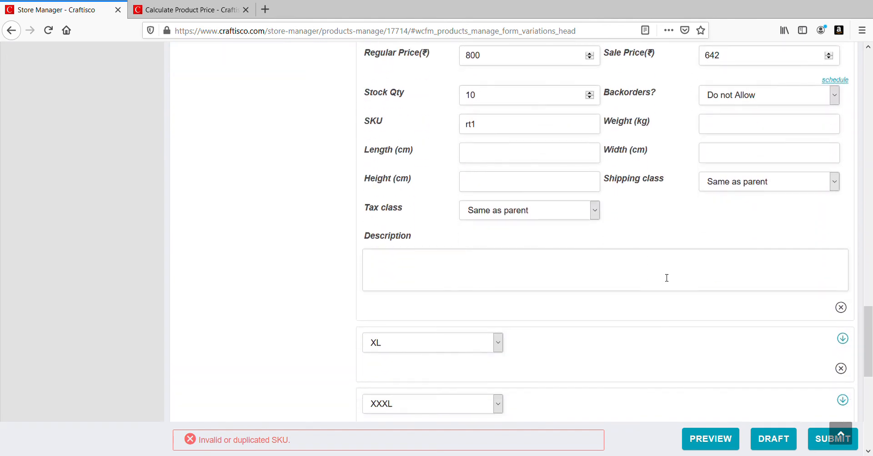
scroll(666, 279, "down", 4)
Expand the XL variation and change its SKU so it no longer duplicates the M variation's SKU rt1
left_click(842, 160)
scroll(687, 282, "down", 1)
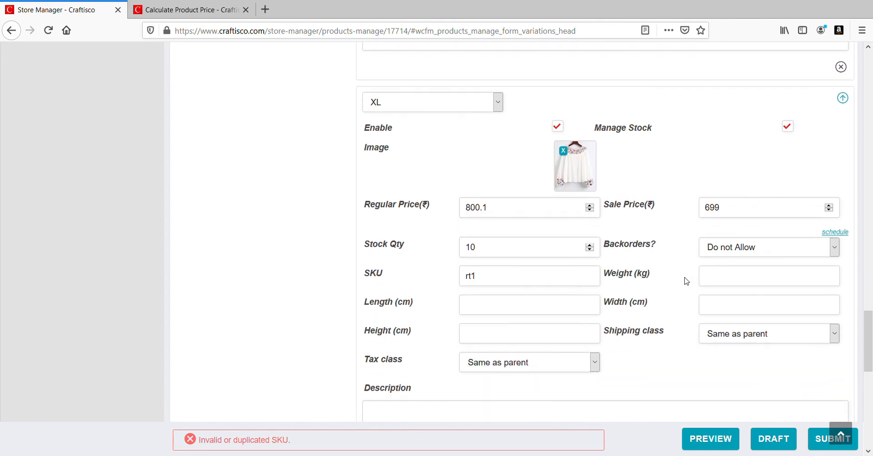
left_click(486, 283)
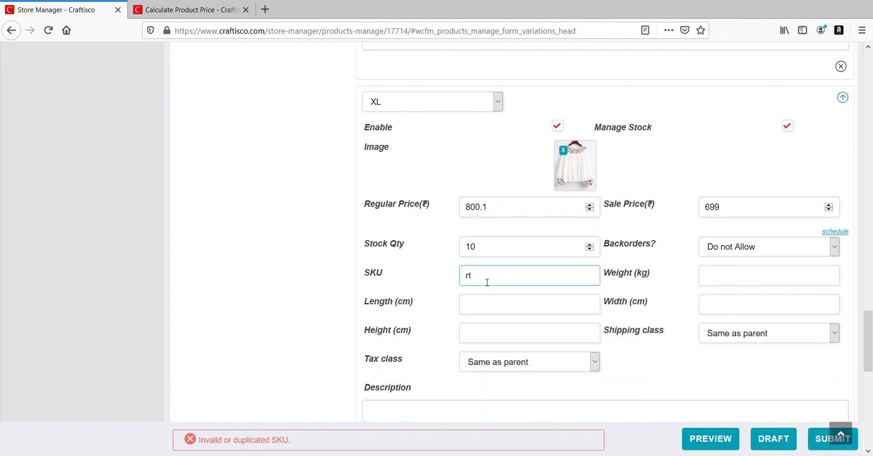
Check the XXXL variation's SKU and submit the product again for publishing
scroll(813, 284, "down", 6)
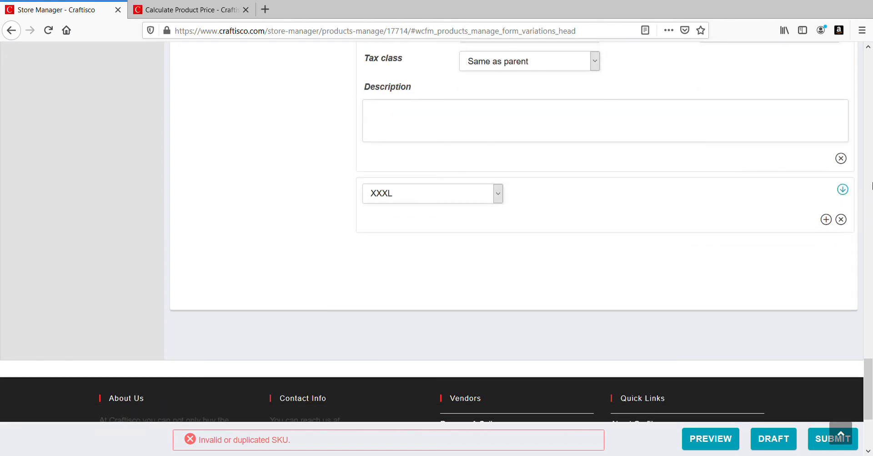
left_click(842, 189)
scroll(680, 225, "down", 3)
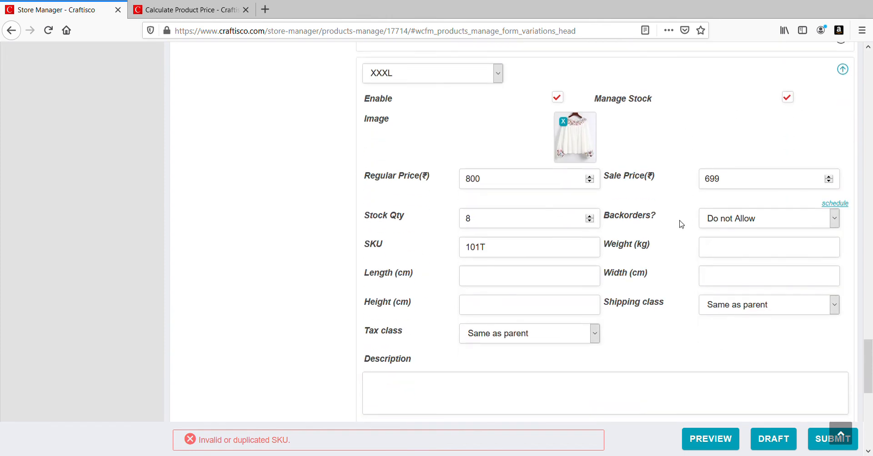
left_click(827, 438)
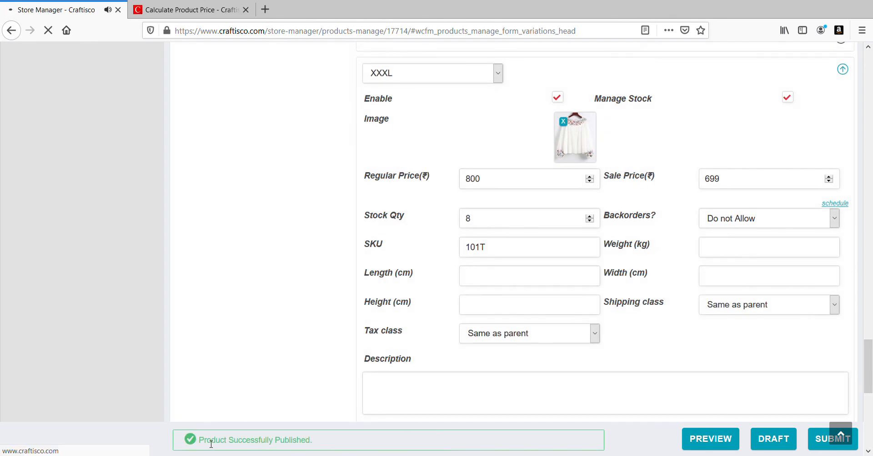
Open the published product's store page and examine its title, price range, size option and description
scroll(425, 366, "up", 15)
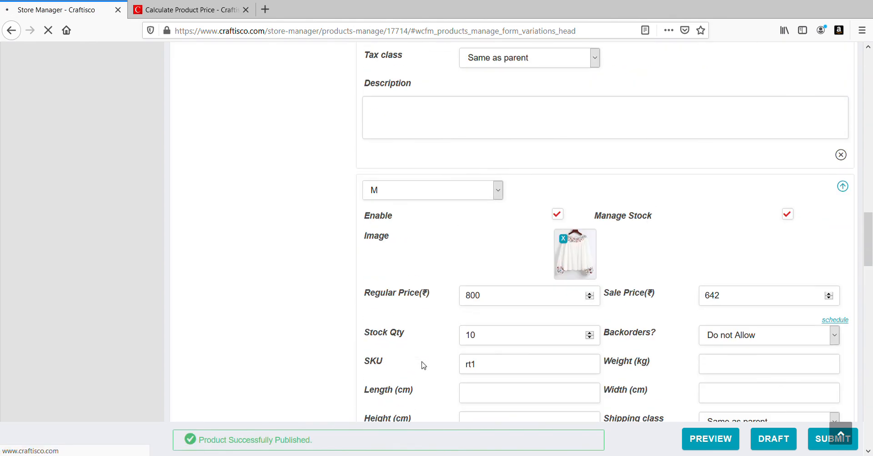
scroll(425, 367, "up", 10)
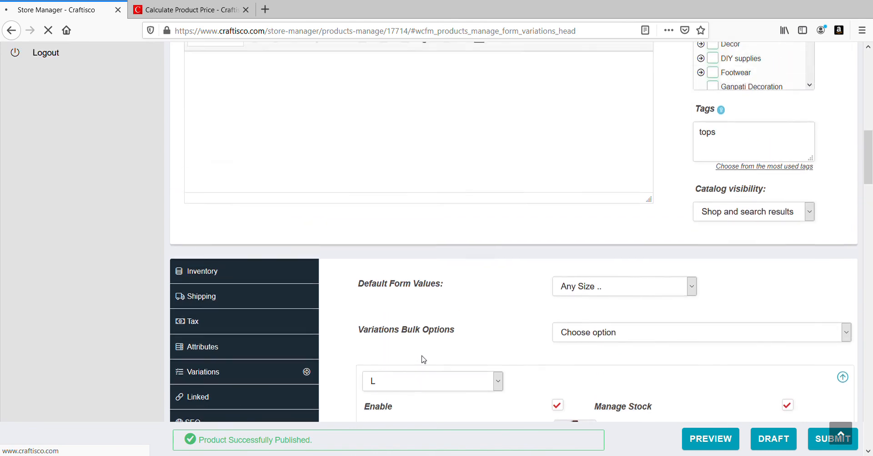
scroll(424, 358, "down", 3)
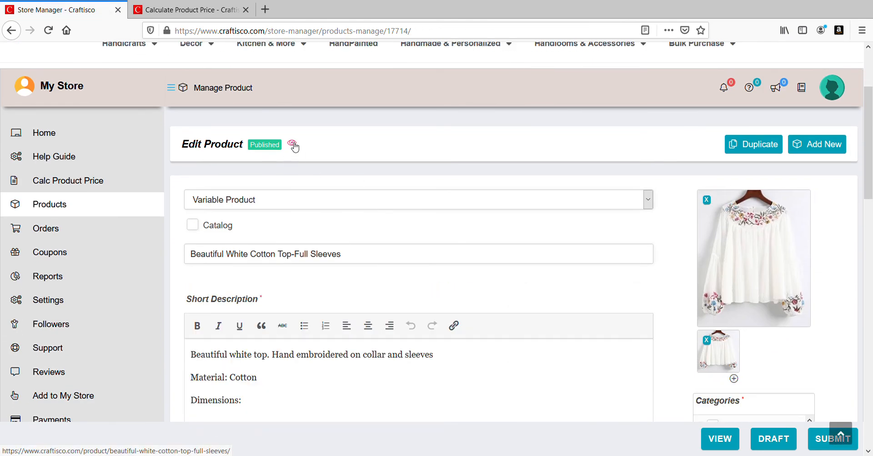
left_click(316, 155)
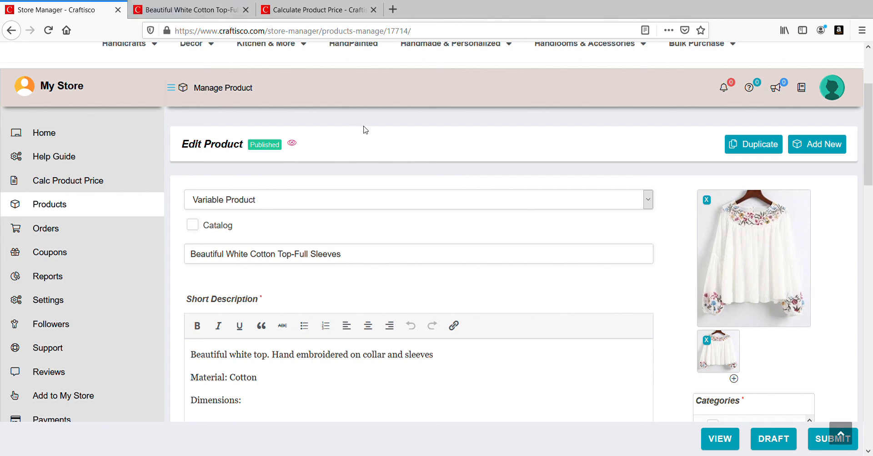
left_click(191, 9)
scroll(363, 178, "down", 3)
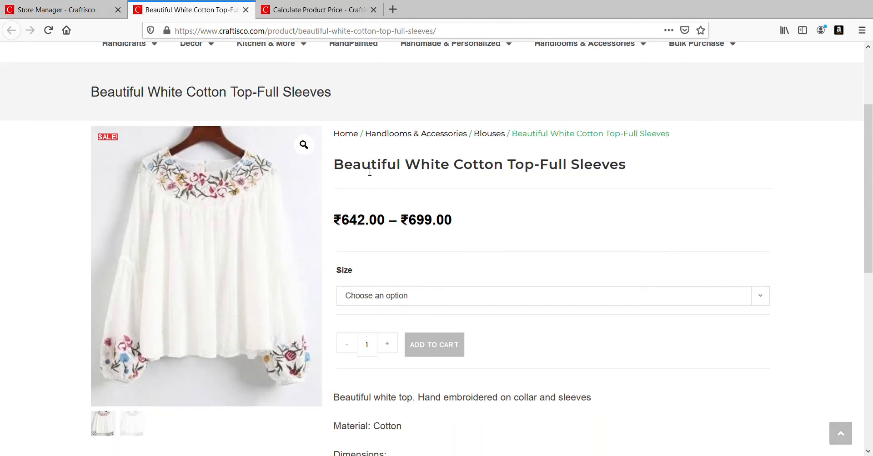
scroll(359, 109, "down", 3)
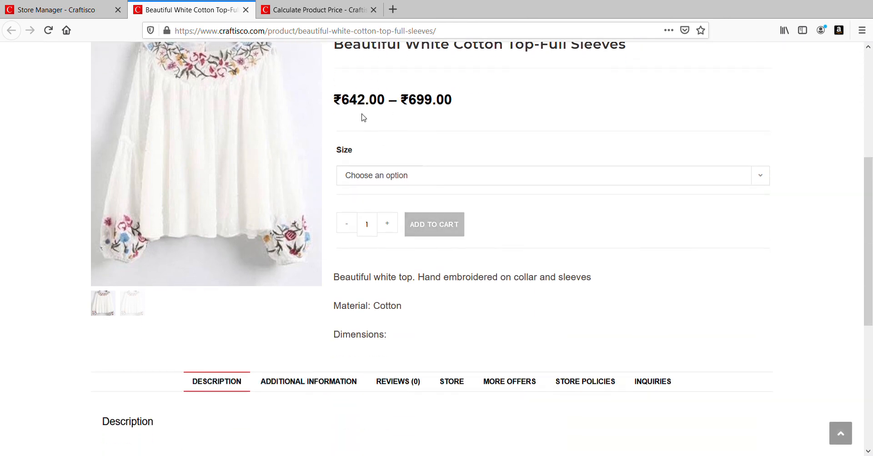
Examine the product's price range and its short description with the material and dimensions lines
scroll(364, 117, "up", 3)
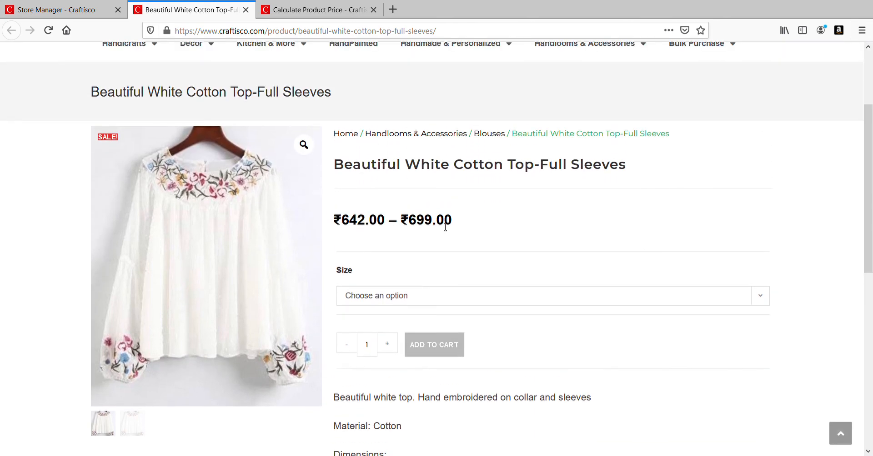
scroll(445, 227, "down", 3)
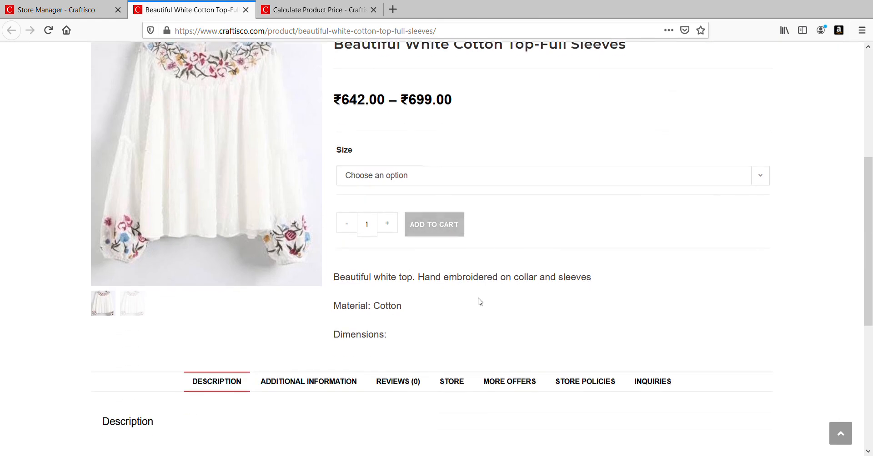
scroll(478, 301, "down", 2)
left_click_drag(396, 279, 326, 276)
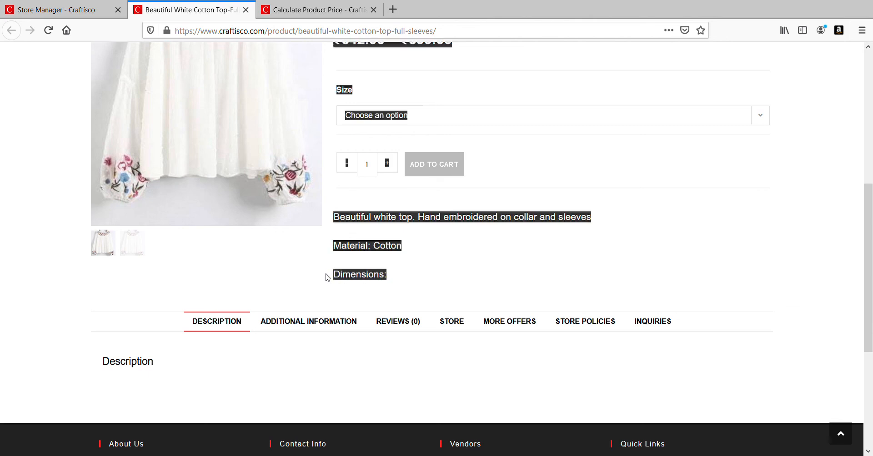
left_click(363, 277)
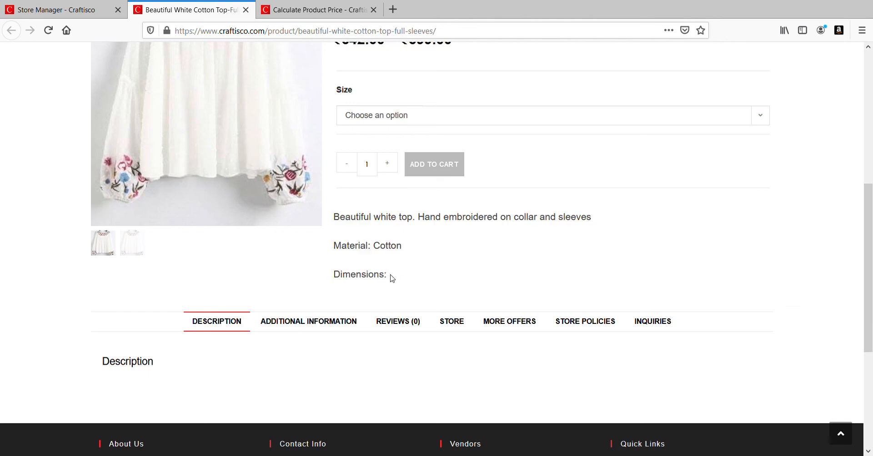
Review the product's additional information, its reviews and the store policies
left_click(325, 324)
scroll(396, 318, "down", 3)
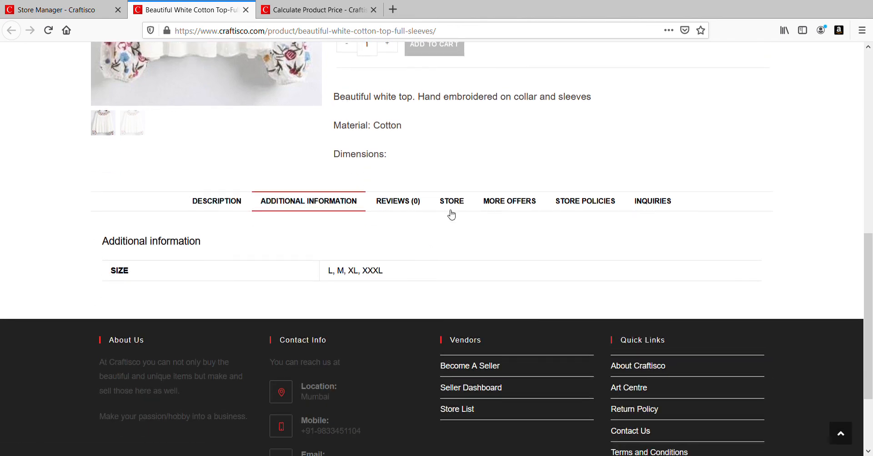
left_click(392, 207)
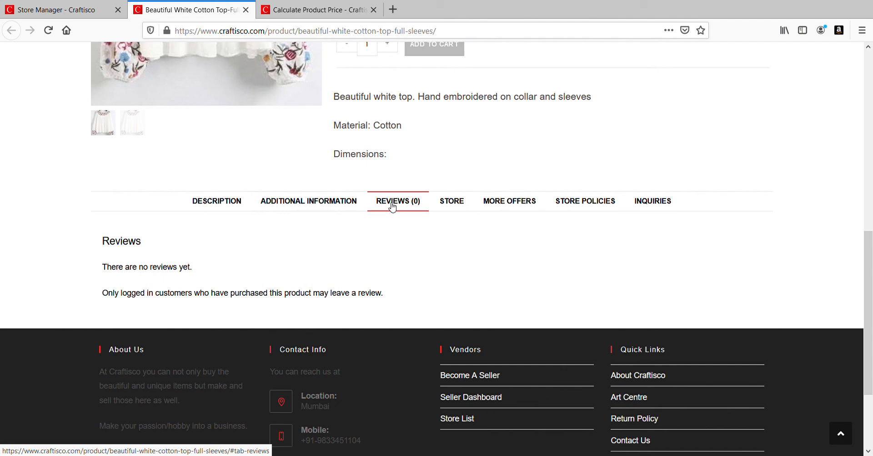
left_click(577, 209)
Choose size L and switch to XL to check each variation's price and stock
scroll(412, 291, "up", 6)
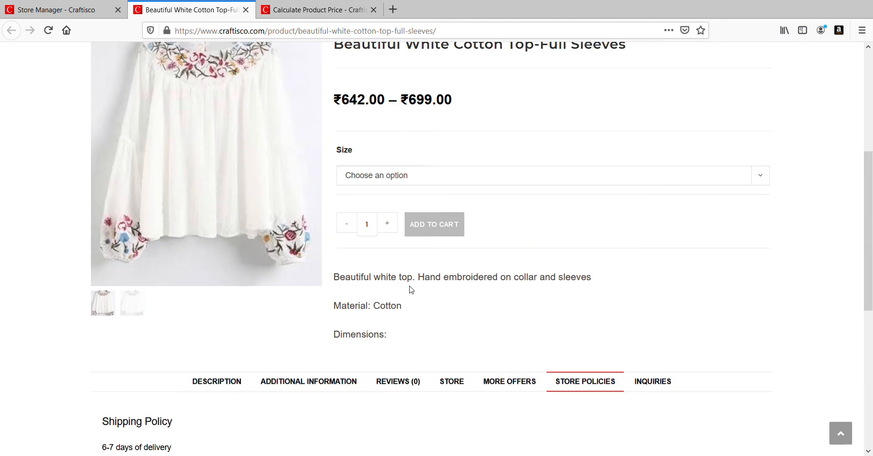
left_click(383, 278)
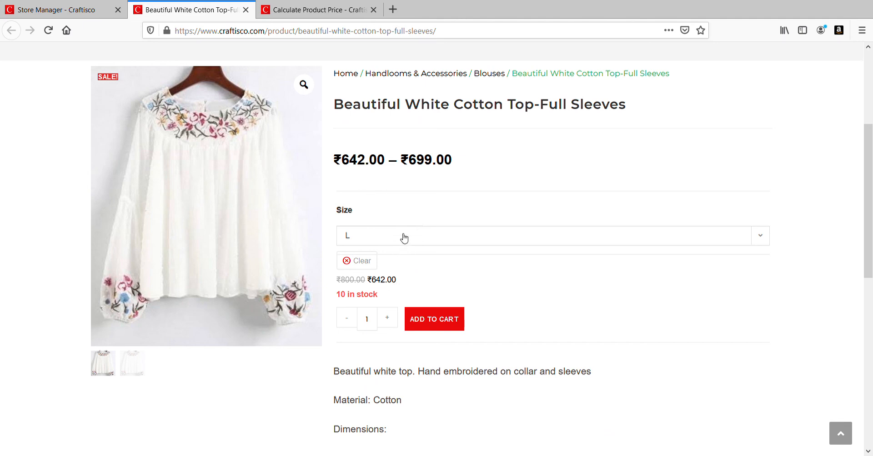
left_click(394, 302)
scroll(396, 284, "down", 1)
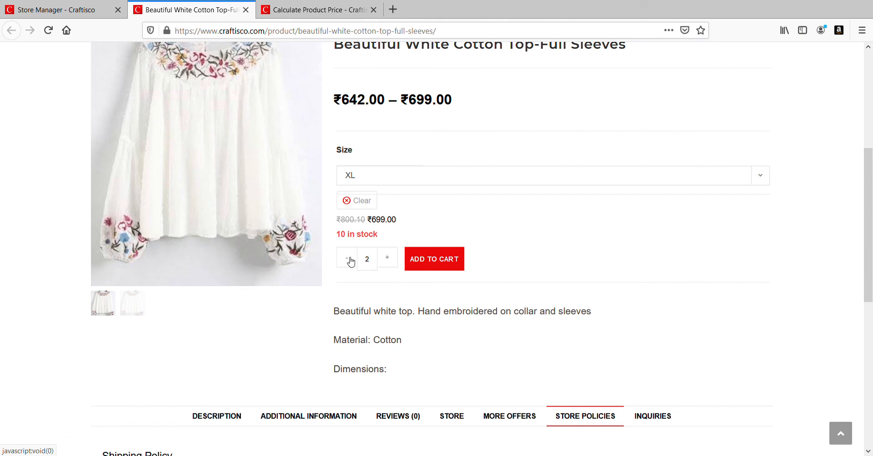
Look over the whole product page again, from the title, price and XL size details to the shipping and refund policies
scroll(506, 168, "down", 3)
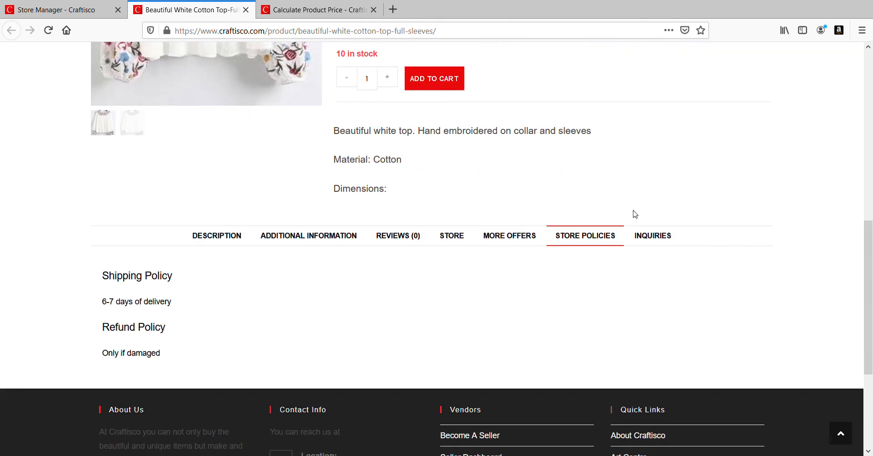
scroll(500, 300, "up", 4)
scroll(500, 302, "up", 5)
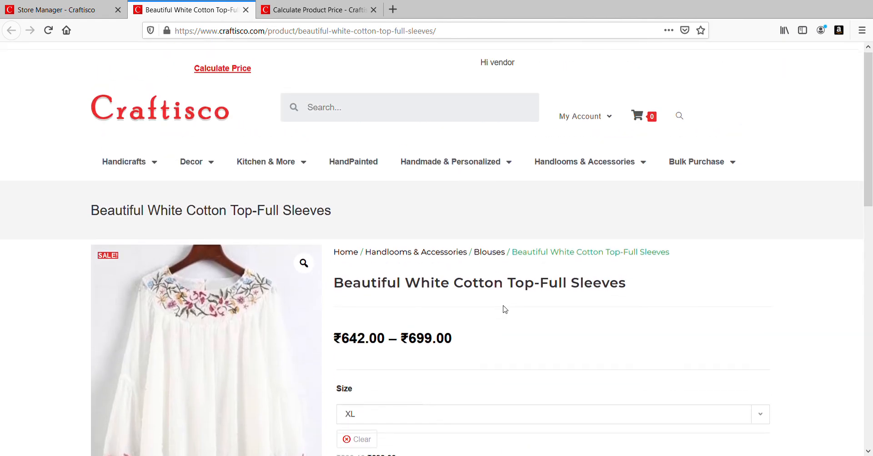
scroll(505, 305, "down", 3)
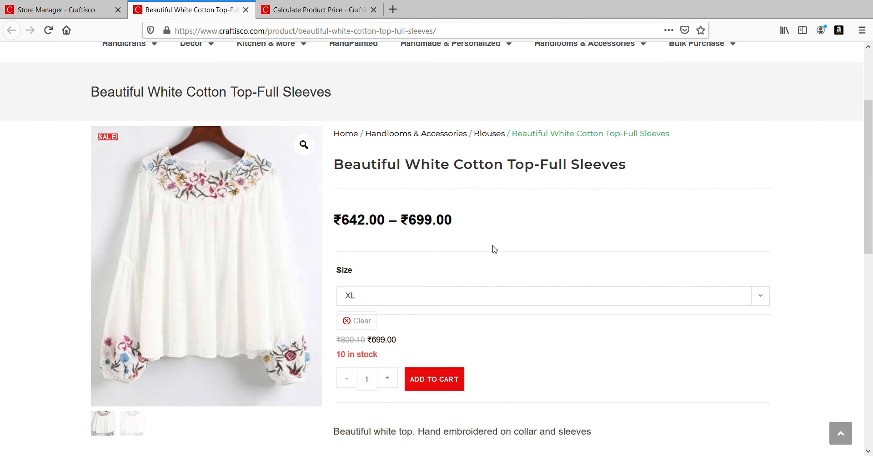
scroll(494, 249, "down", 3)
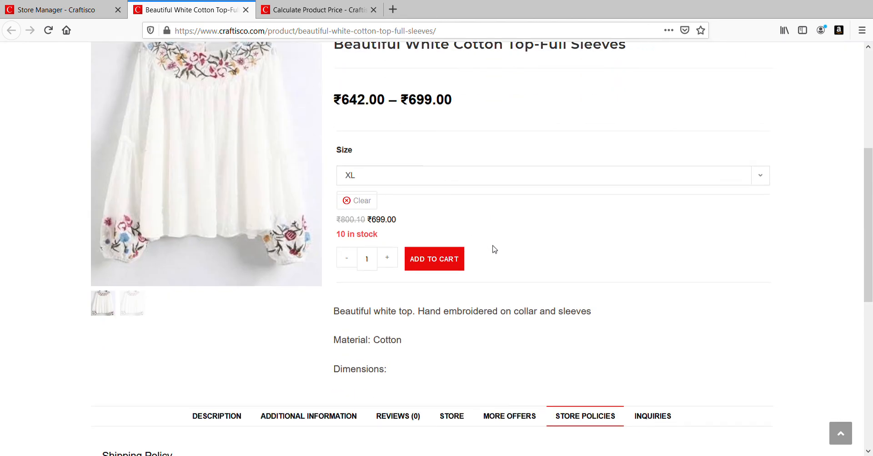
scroll(494, 249, "down", 4)
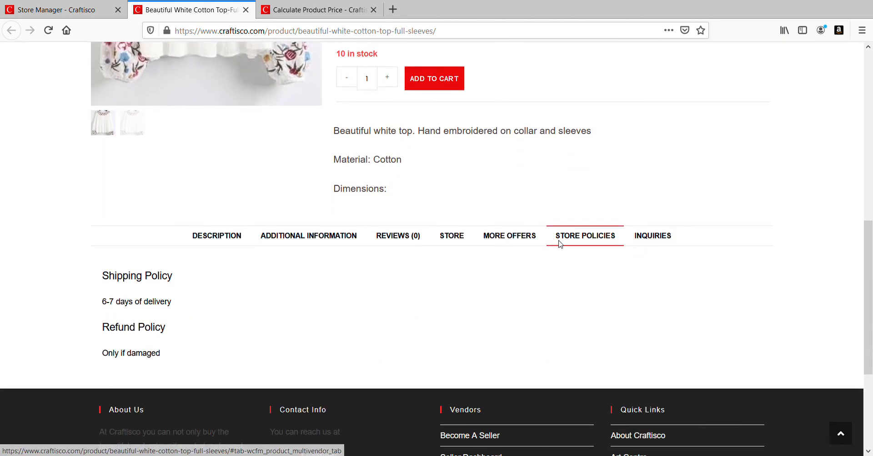
scroll(559, 227, "up", 5)
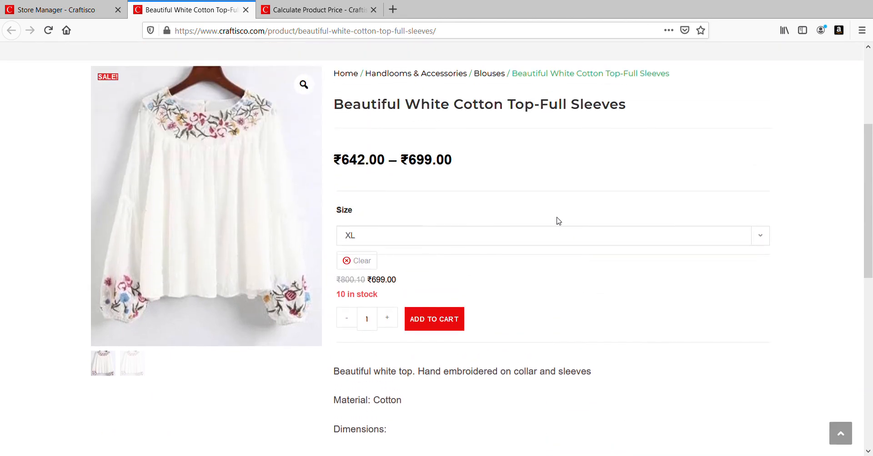
scroll(558, 222, "up", 3)
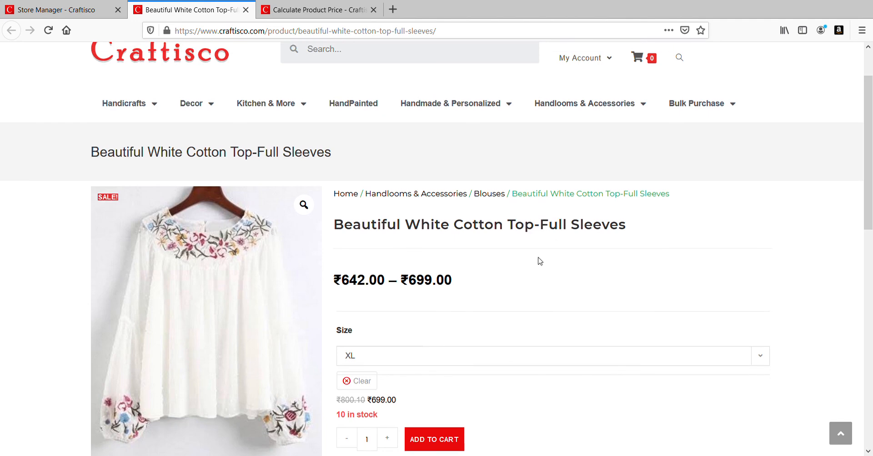
scroll(540, 262, "down", 3)
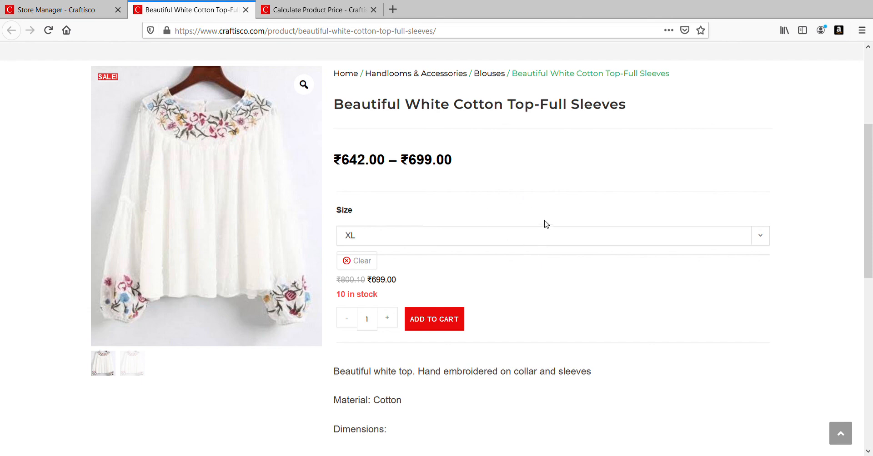